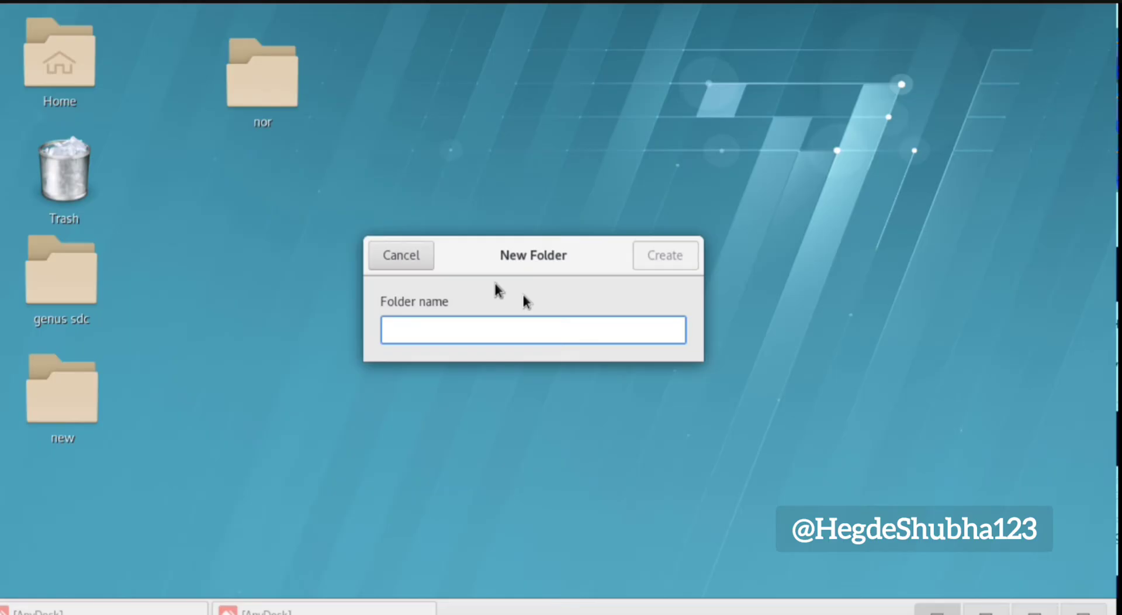
- Create a new desktop folder named inverter
text(in)
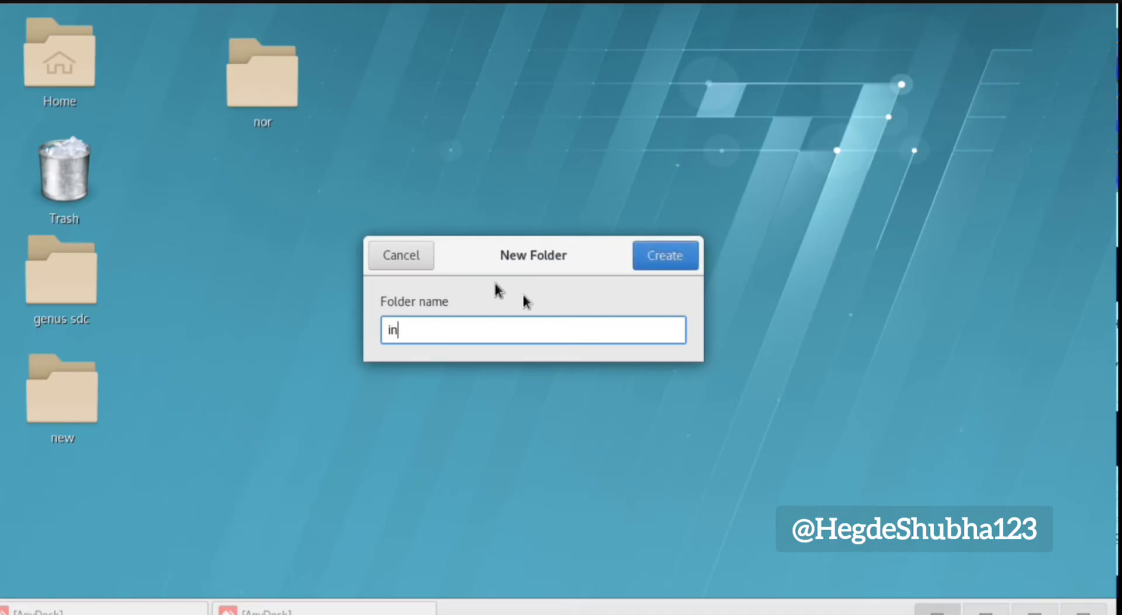
text(verter)
click(659, 261)
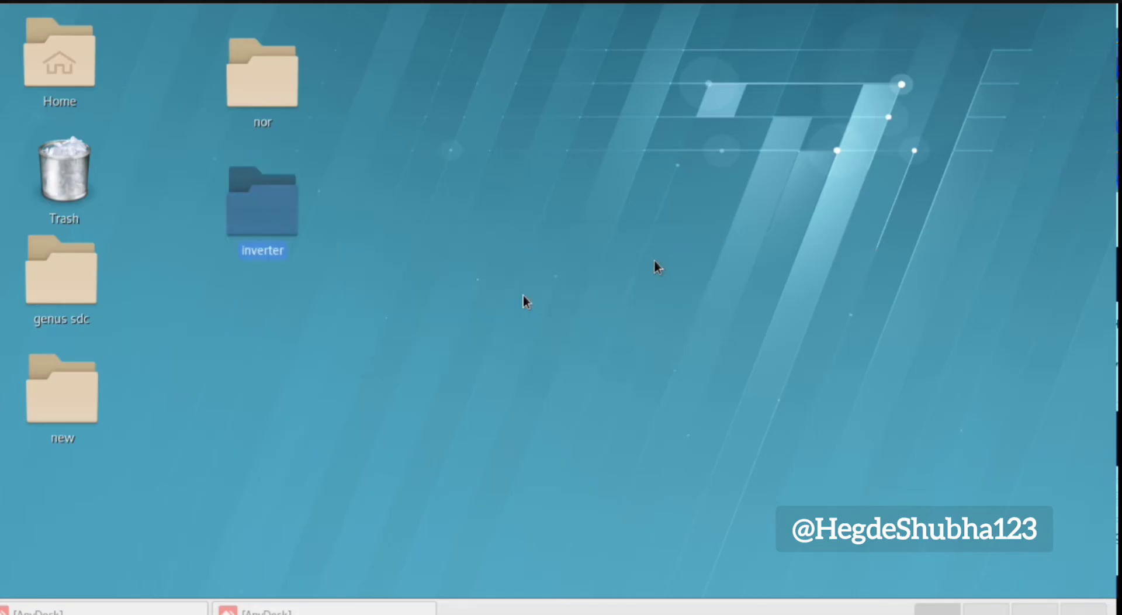
- Open a terminal inside the new inverter folder and switch it to the C shell with csh
double_click(267, 207)
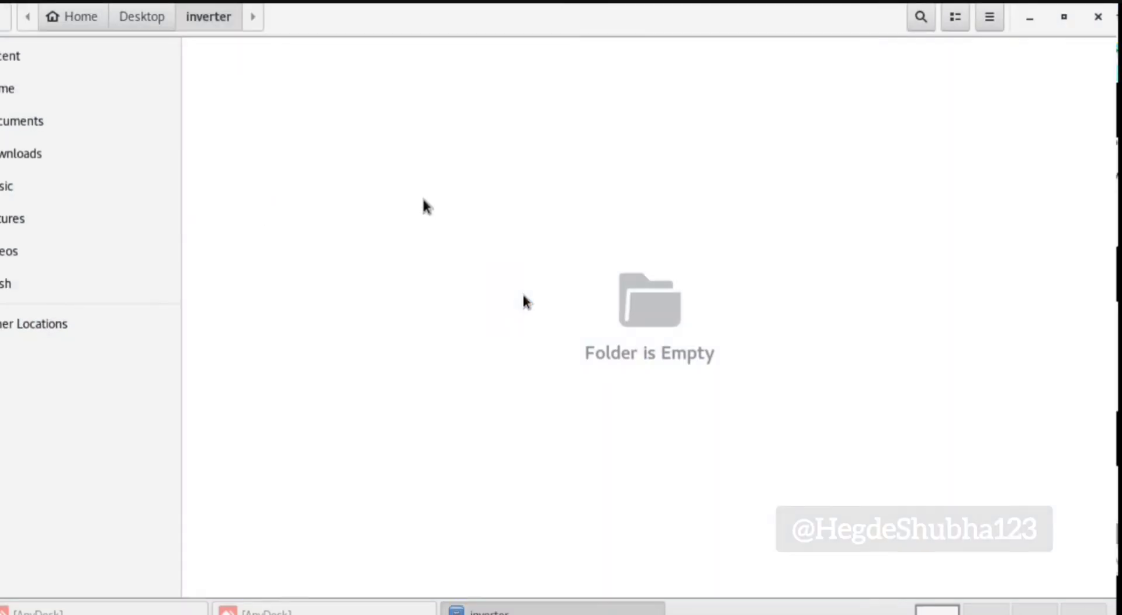
right_click(503, 246)
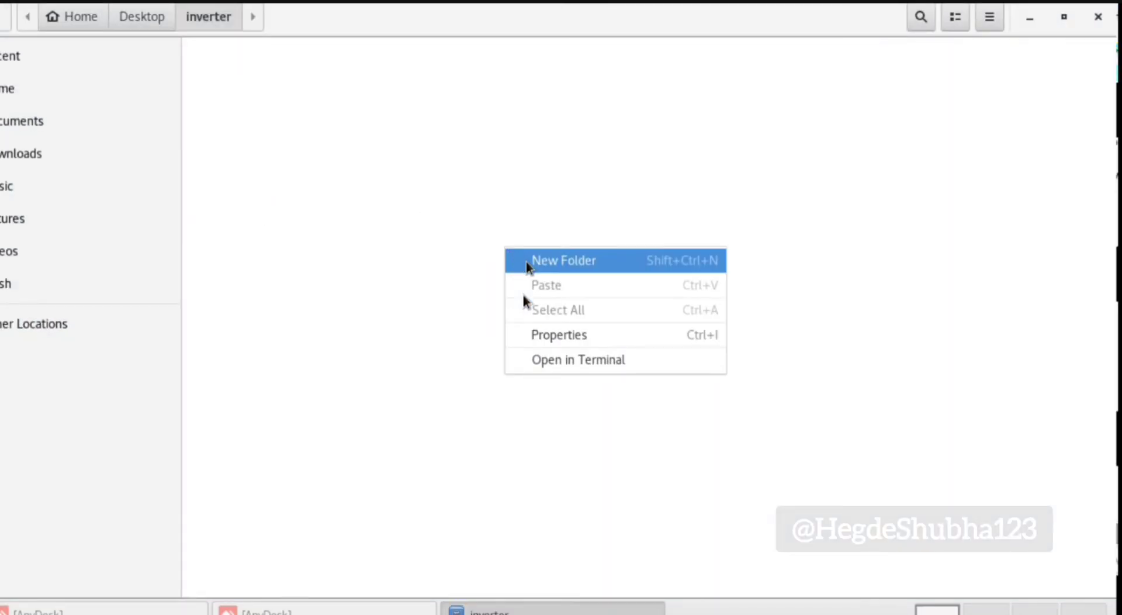
click(552, 359)
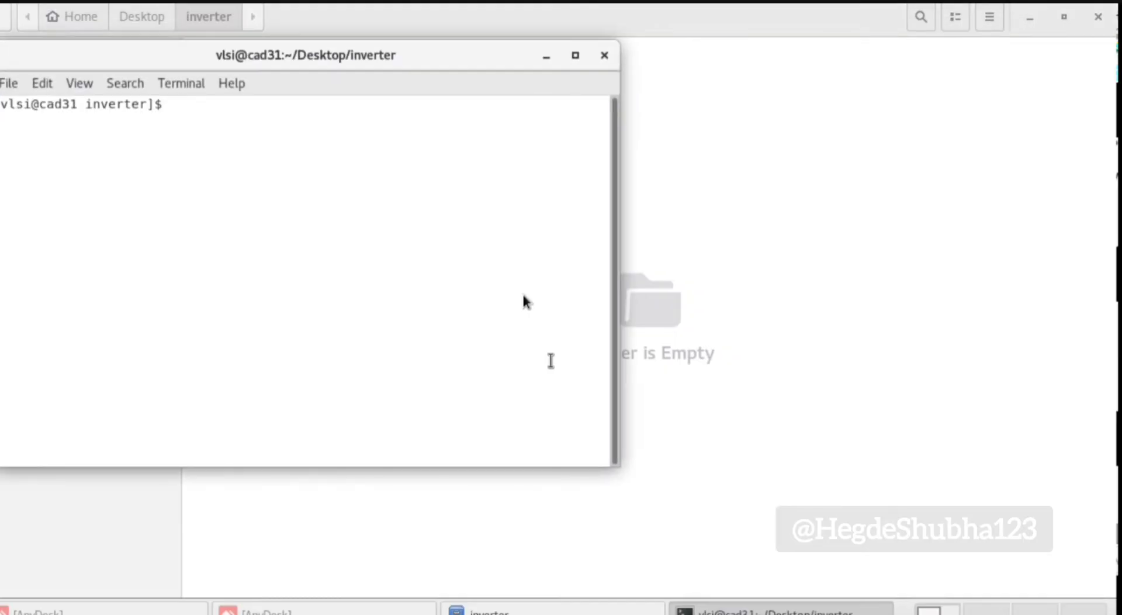
text(csh)
key(Return)
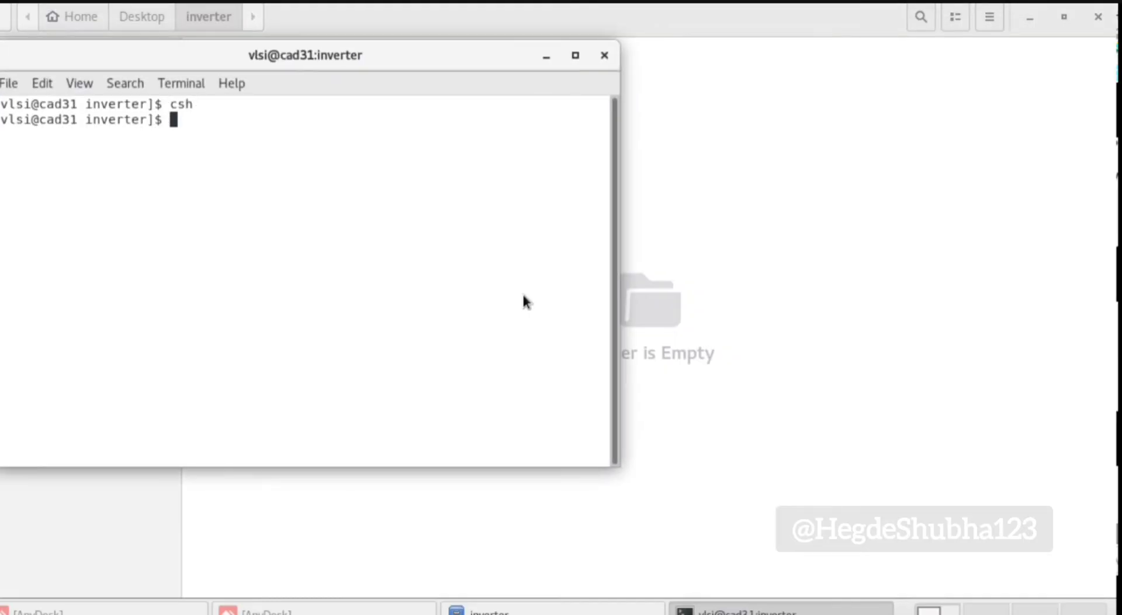
- Source /home/install/cshrc and launch Virtuoso with the virtuoso command
key(Up)
key(Up)
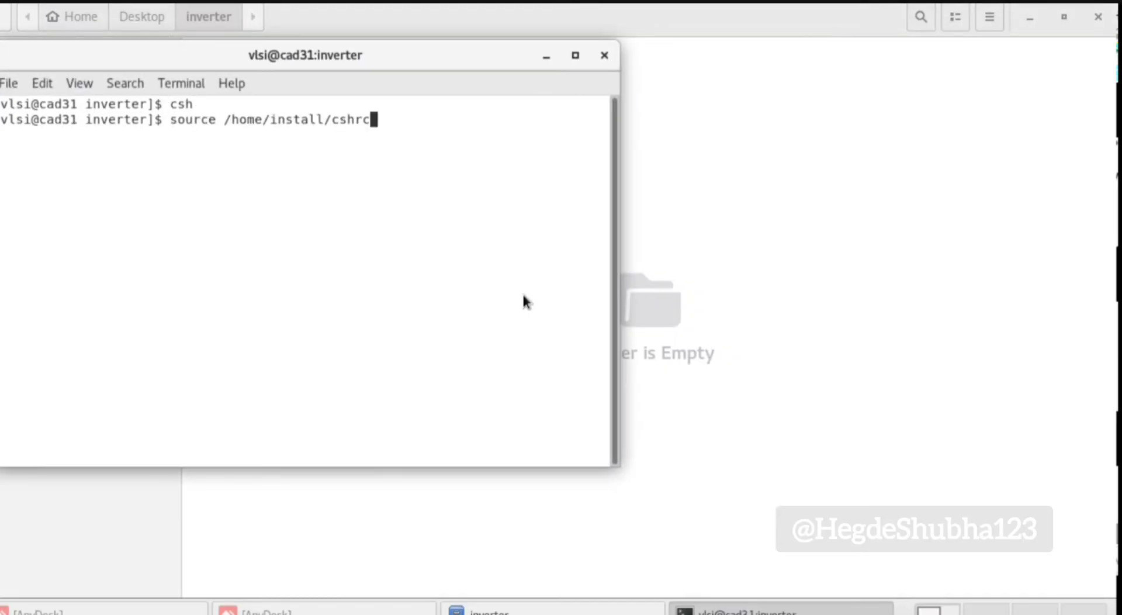
key(Return)
key(Return)
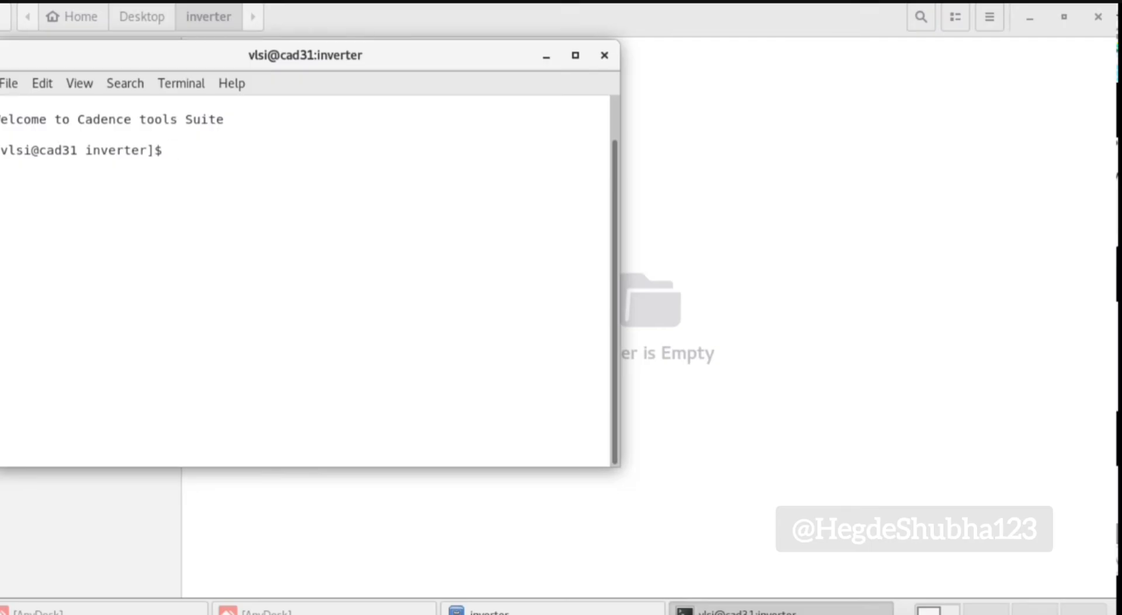
text(virtuoso)
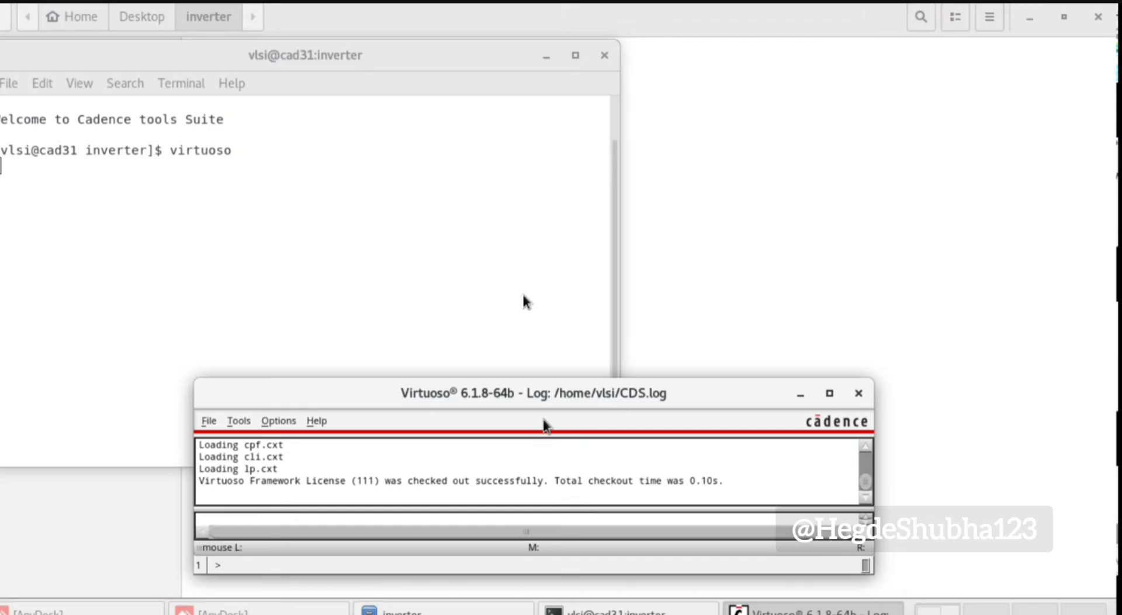
- Create a new library named inverter and attach it to the existing technology library gpdk180
click(209, 421)
mouse_move(268, 222)
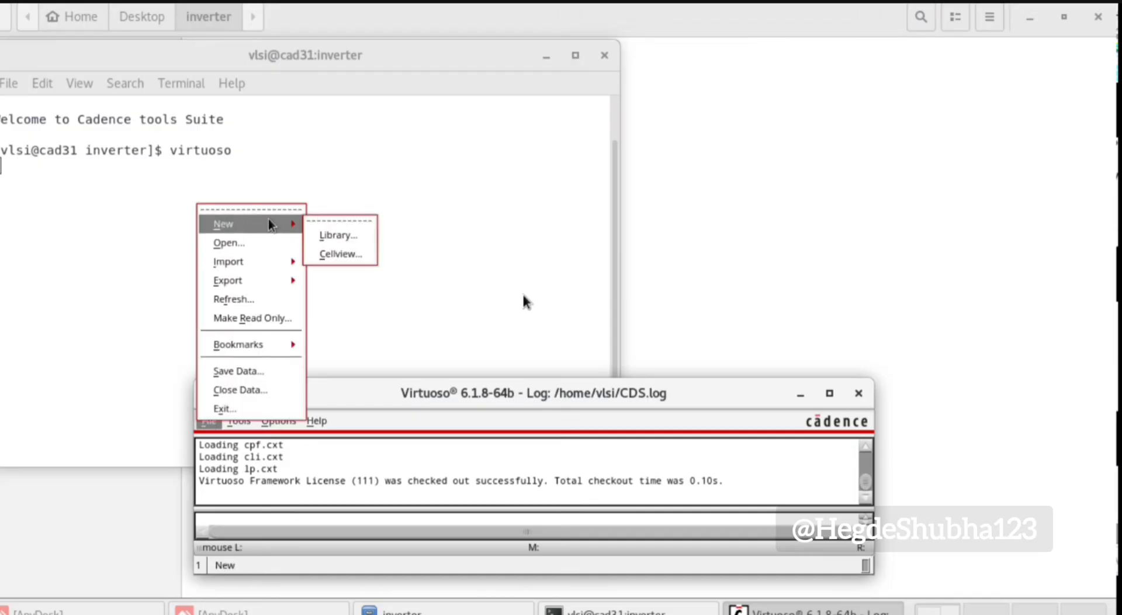
click(331, 234)
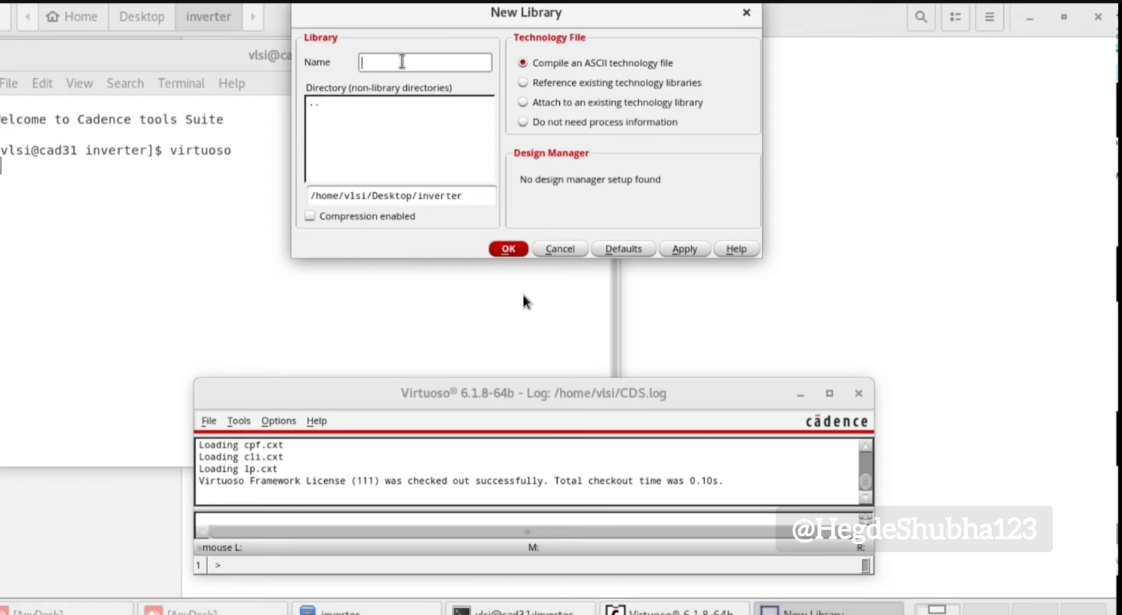
text(inverter)
click(523, 103)
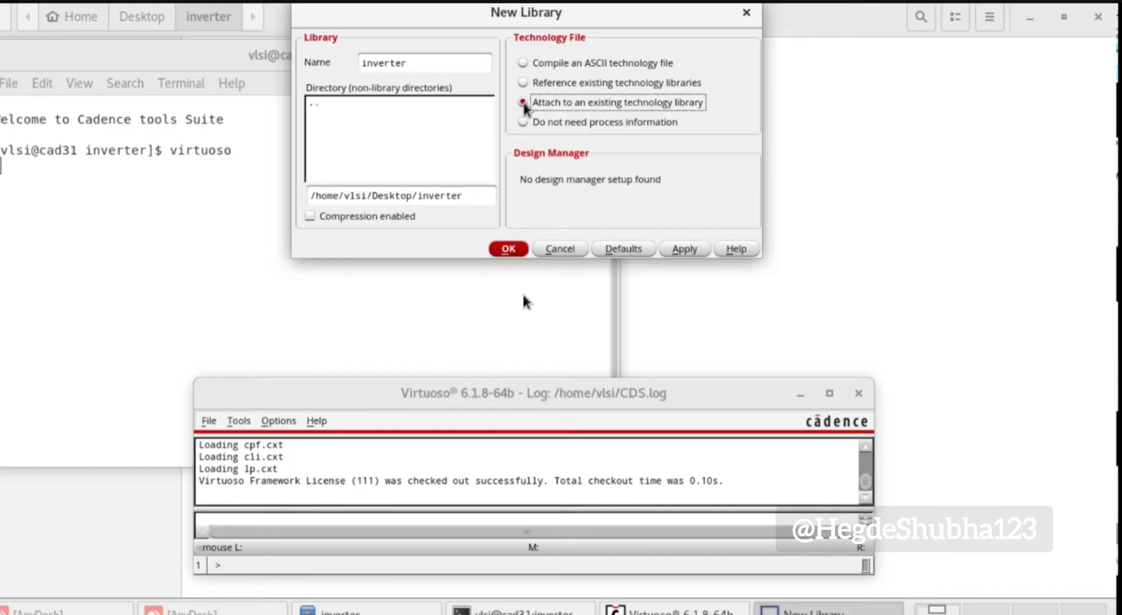
click(515, 251)
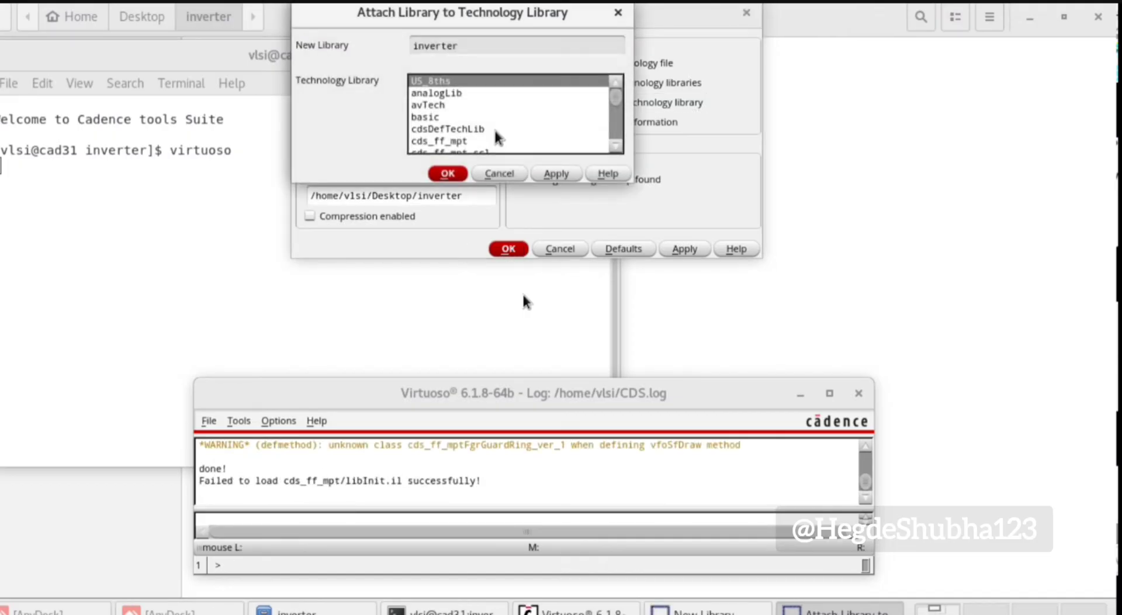
scroll(503, 123, down, 2)
click(440, 128)
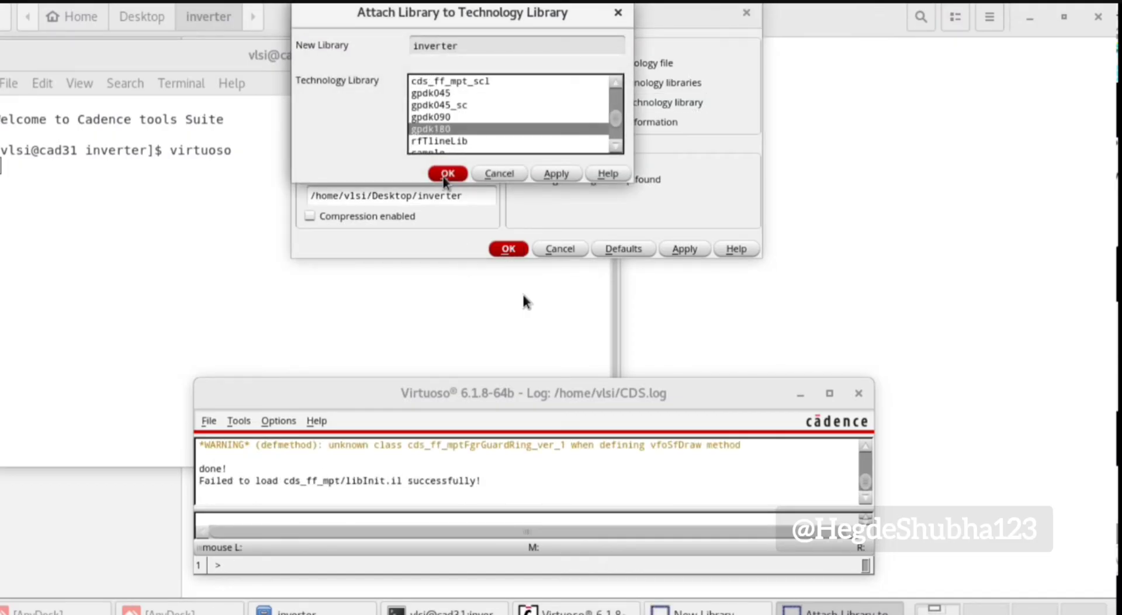
click(447, 174)
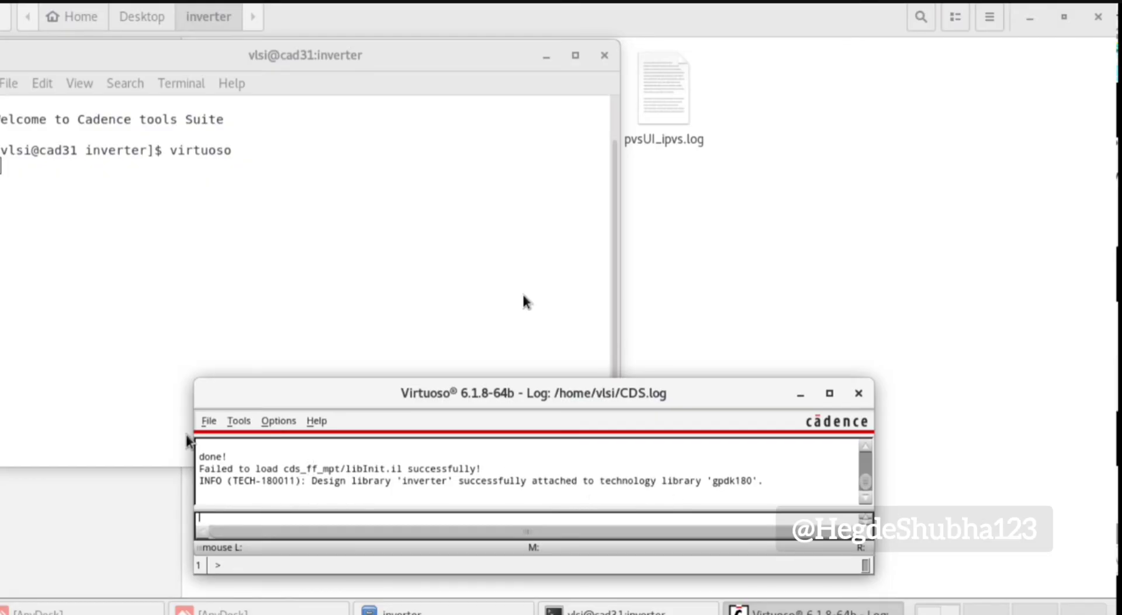
- Create a schematic cellview for a cell named inv in the inverter library and maximize its editor window
click(208, 421)
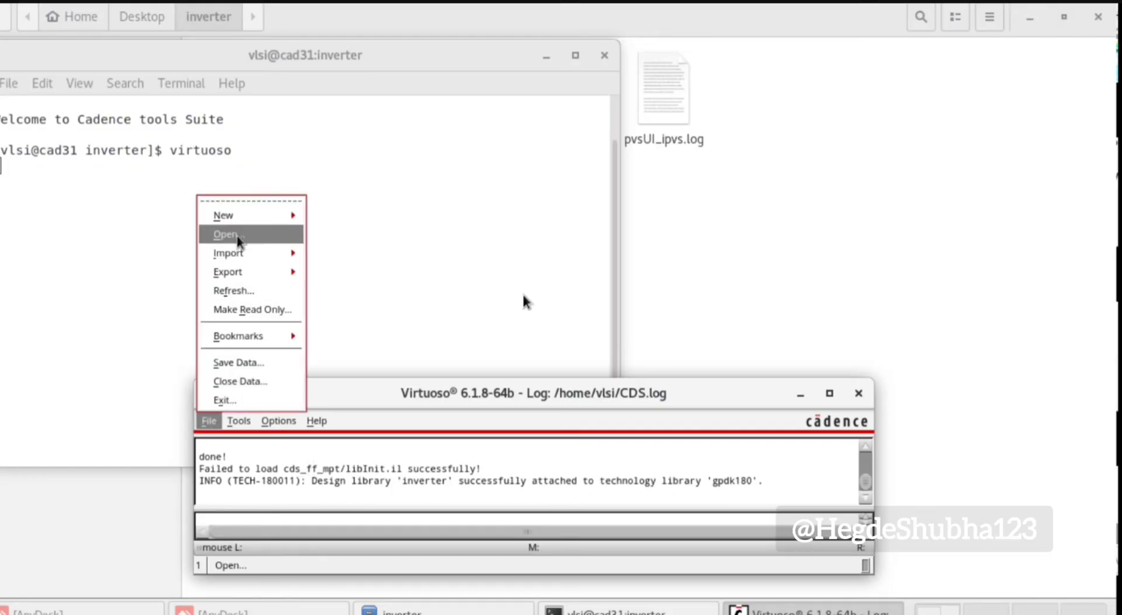
mouse_move(244, 217)
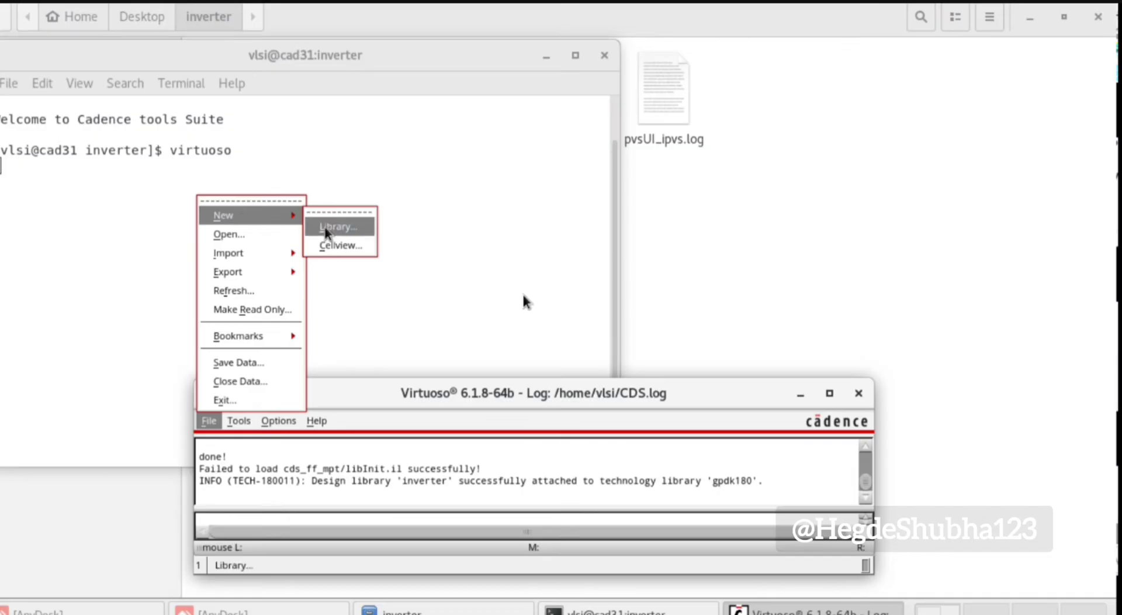
click(324, 245)
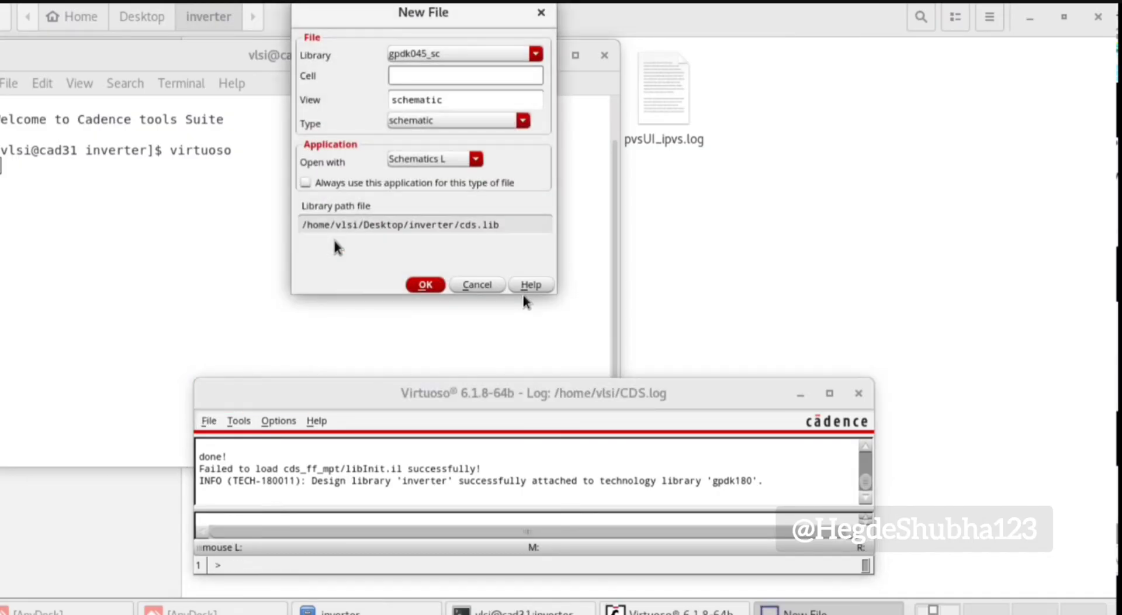
click(535, 53)
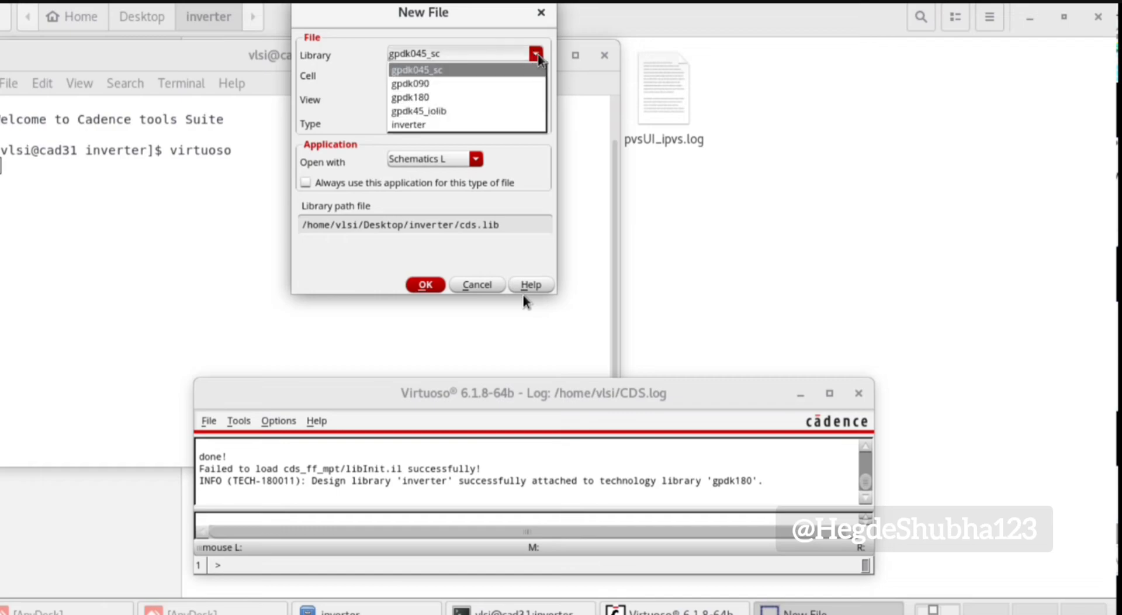
click(493, 125)
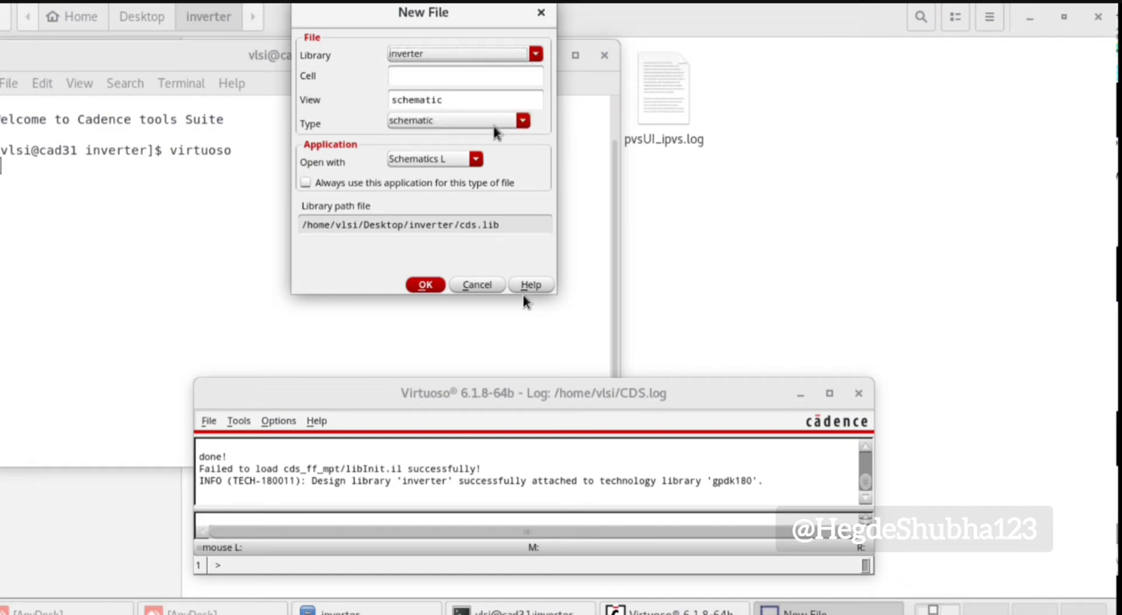
click(452, 75)
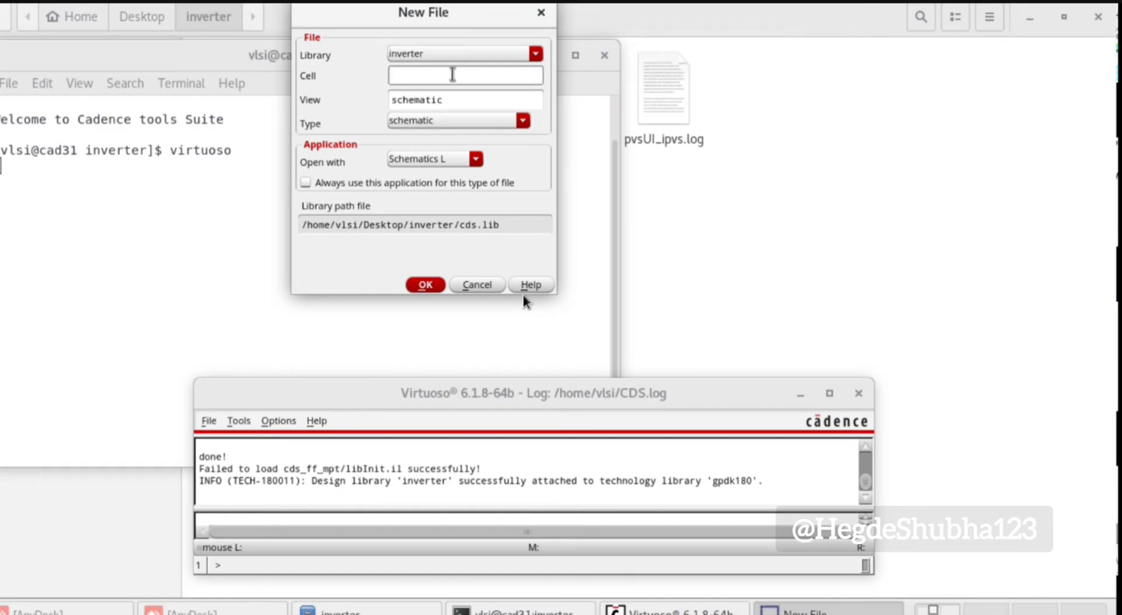
text(inv)
click(425, 285)
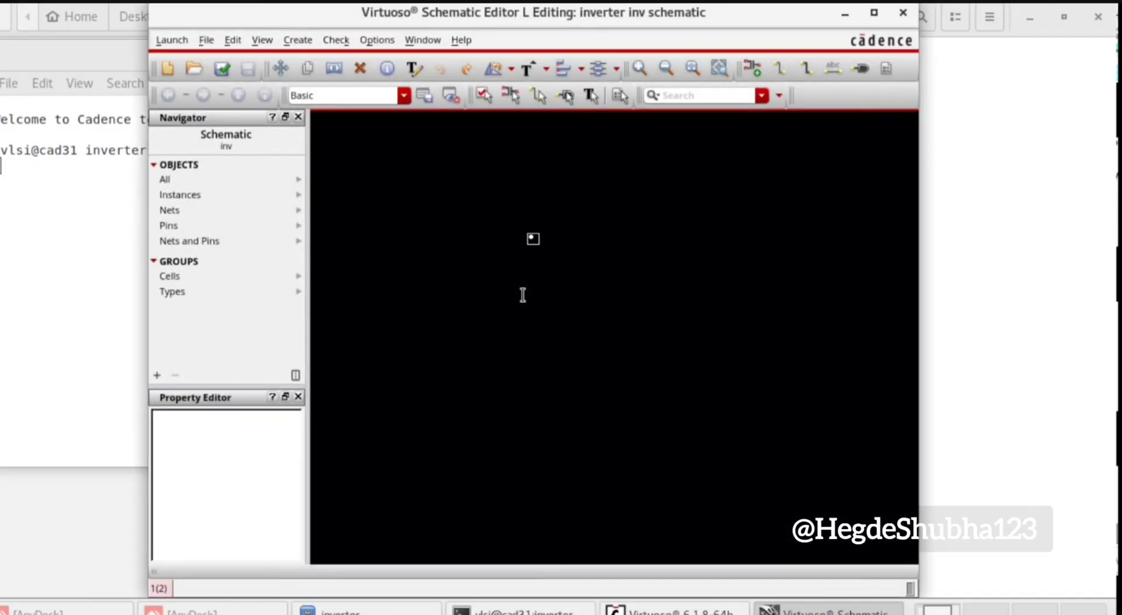
click(874, 13)
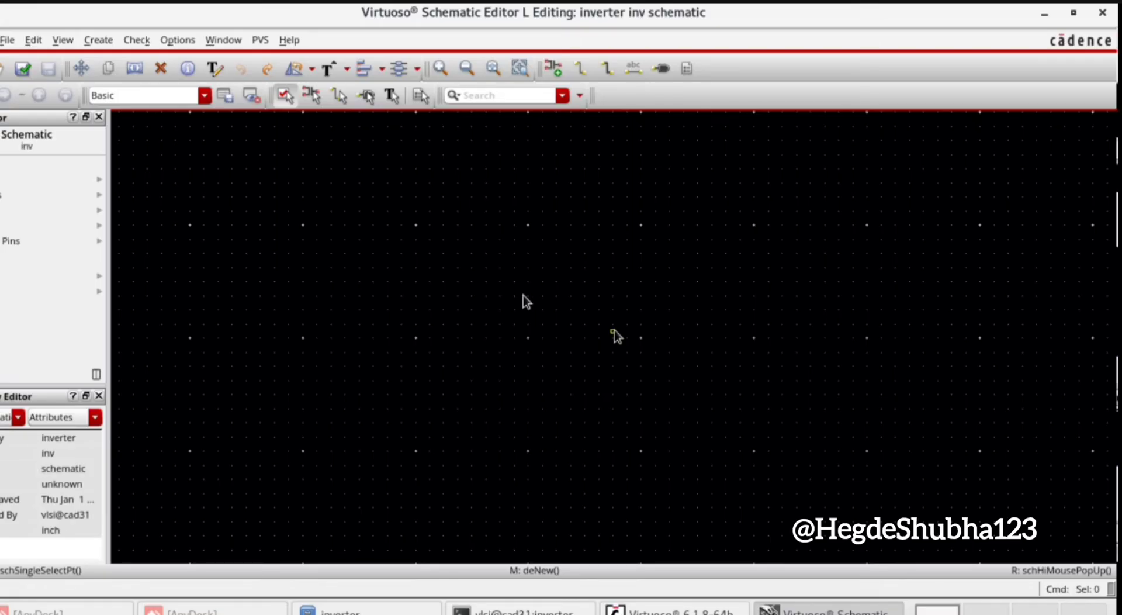
- Place one pmos symbol instance from the gpdk180 library near the upper middle of the schematic with default parameters
click(97, 40)
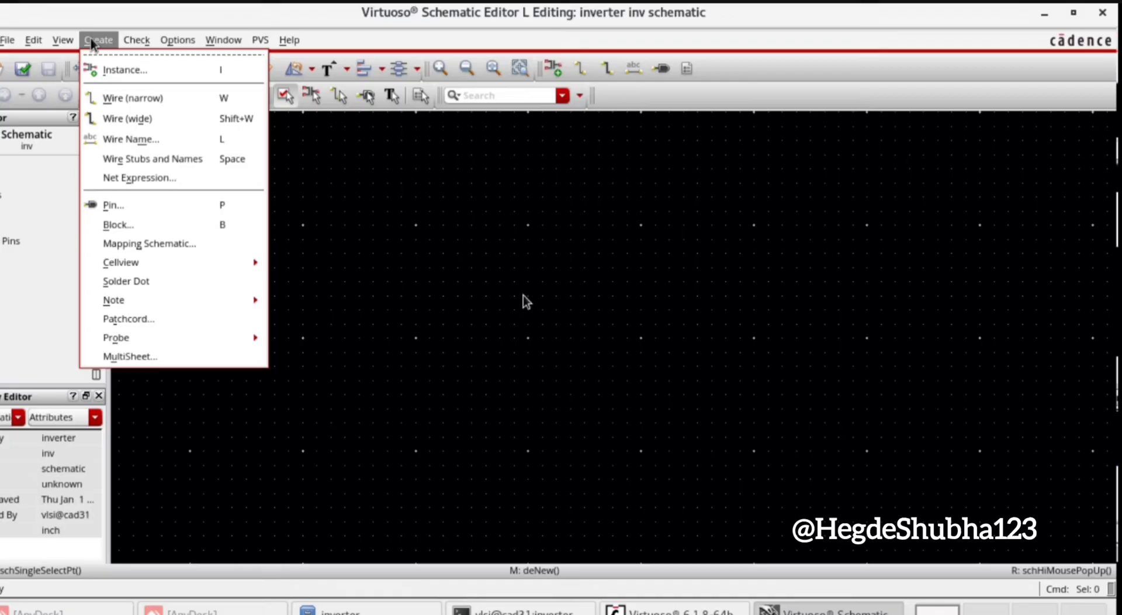
click(117, 70)
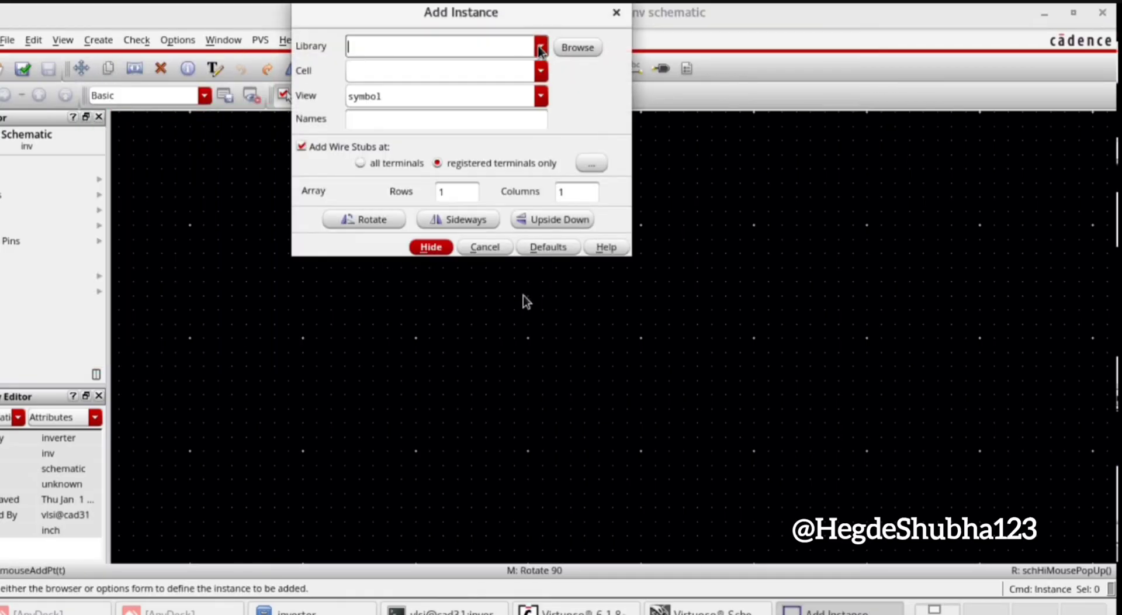
click(540, 47)
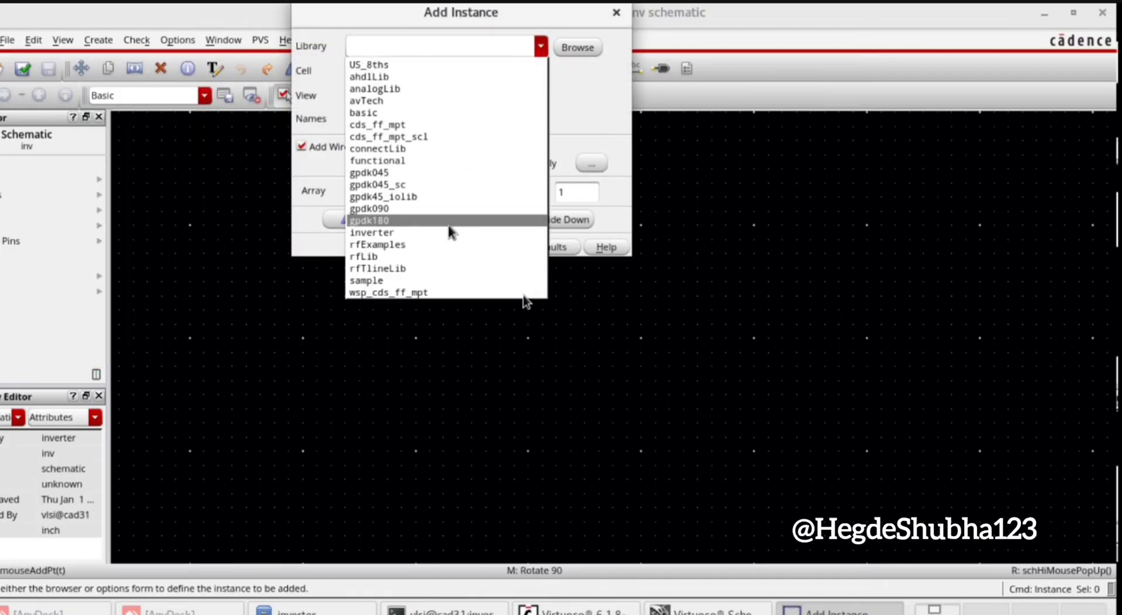
click(448, 227)
click(541, 71)
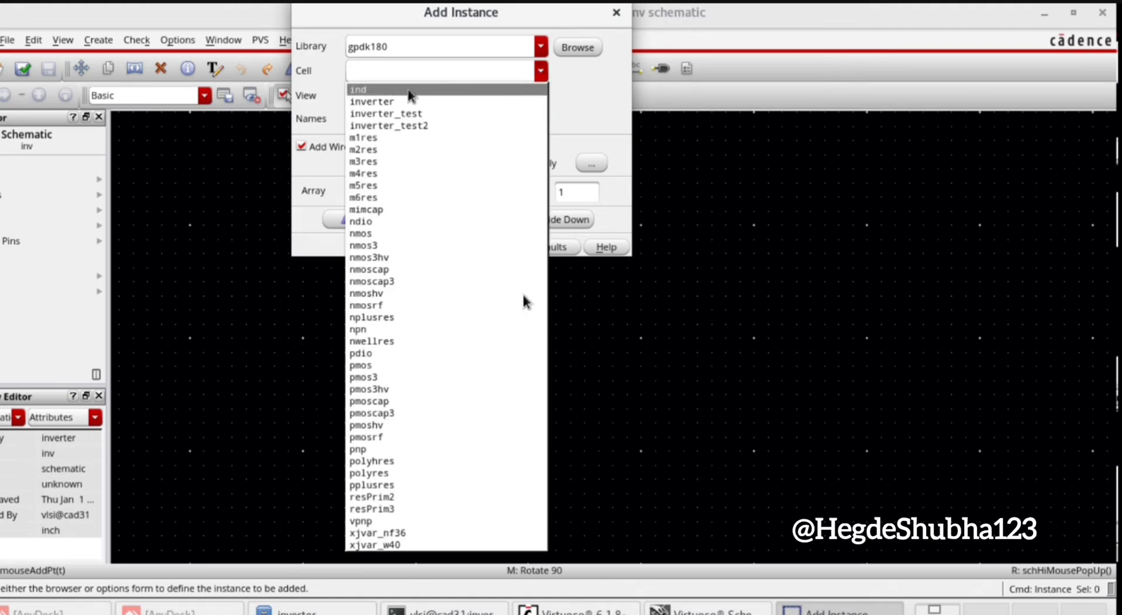
click(407, 71)
text(pmo)
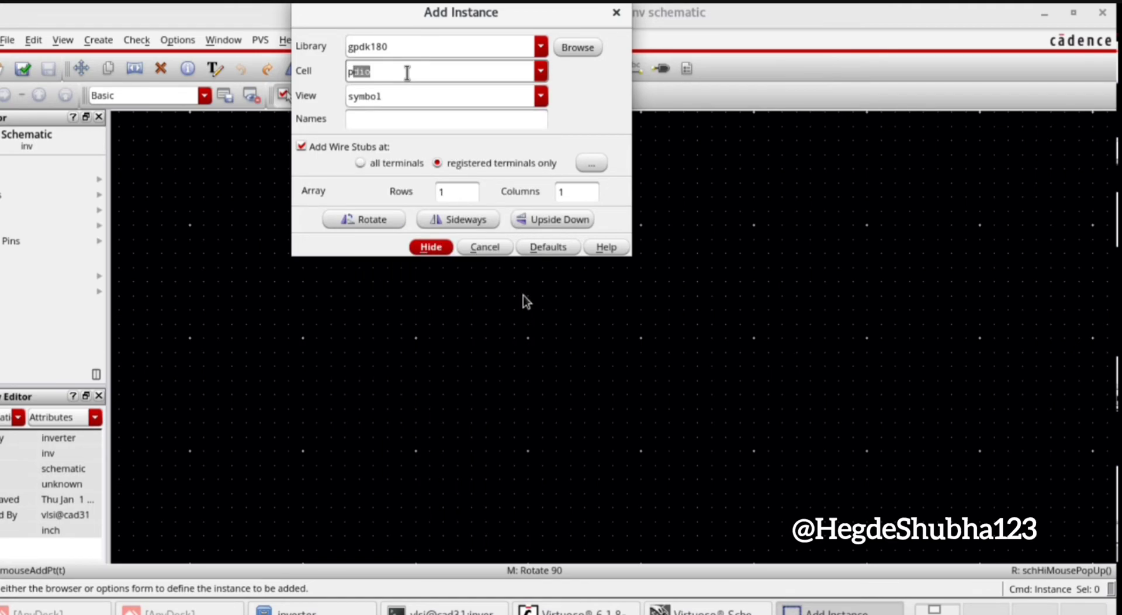
text(s)
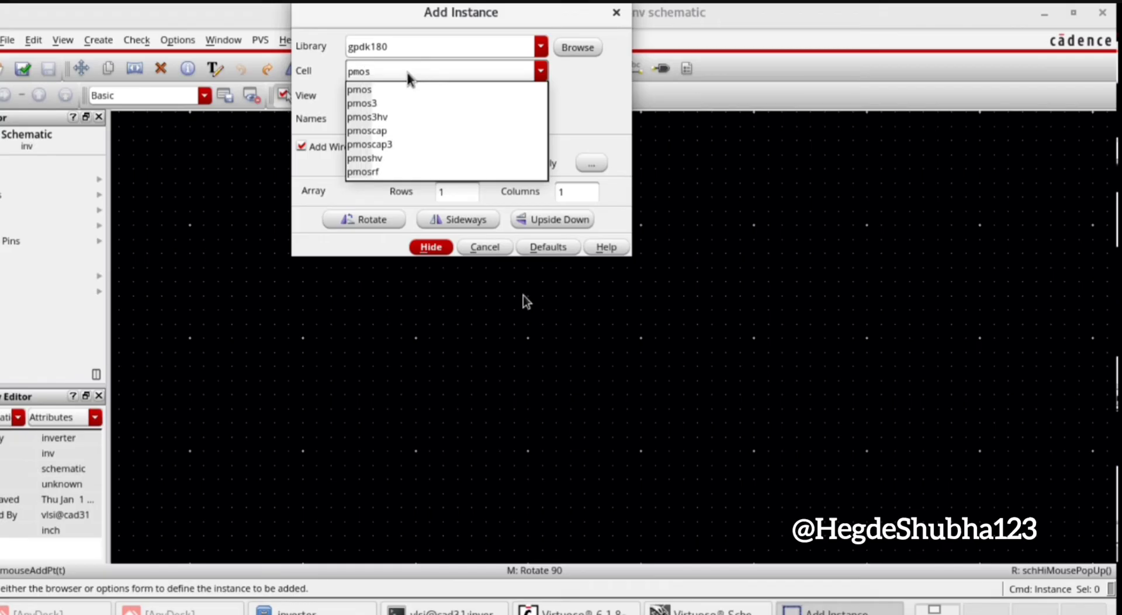
click(359, 89)
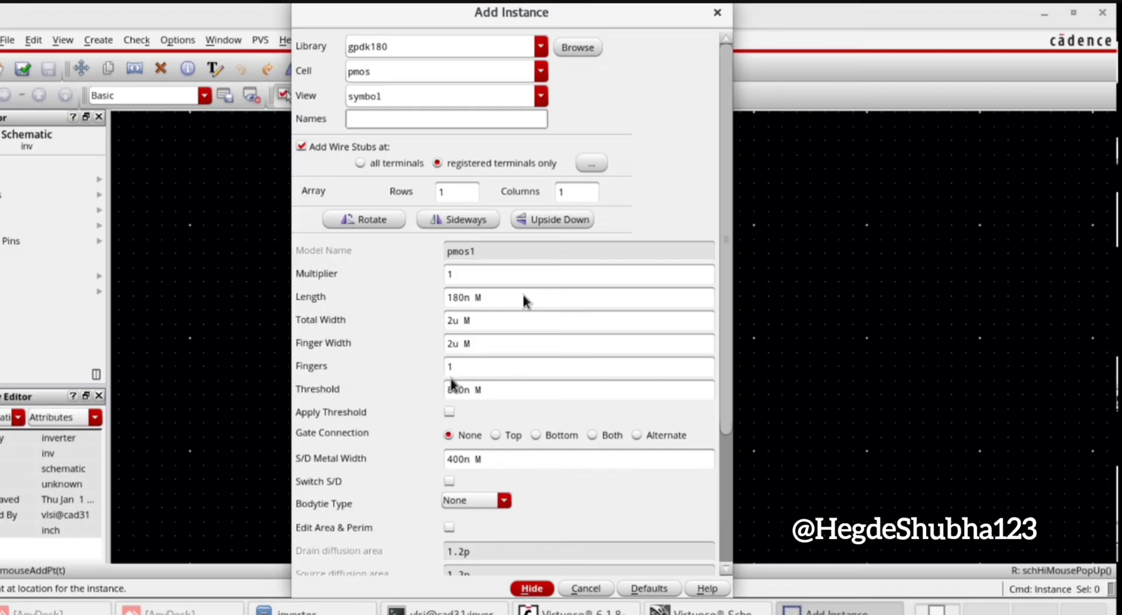
click(538, 590)
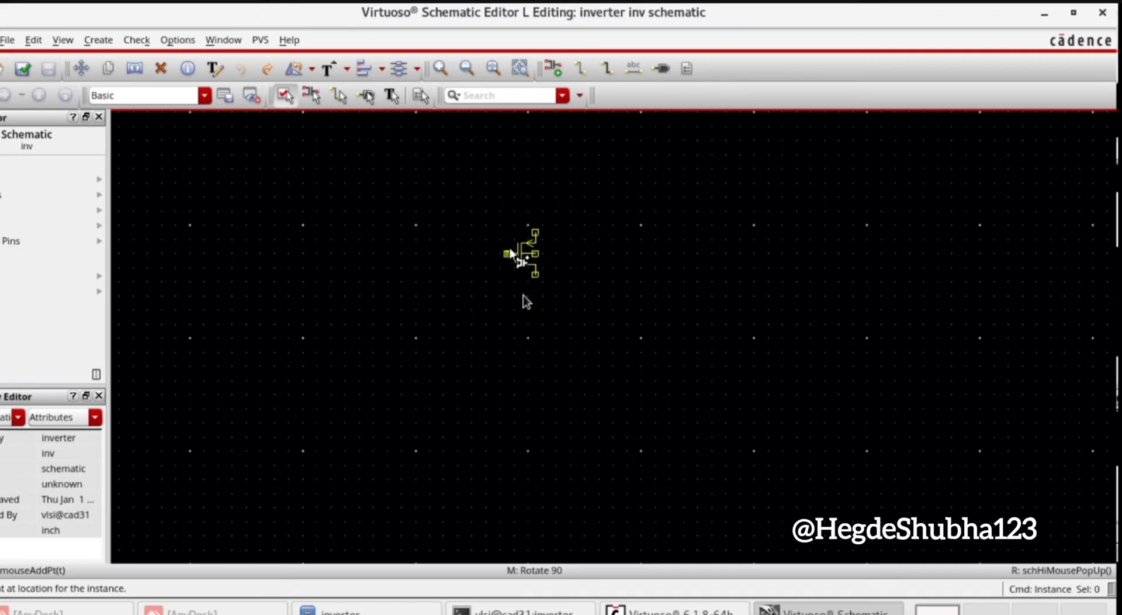
click(513, 246)
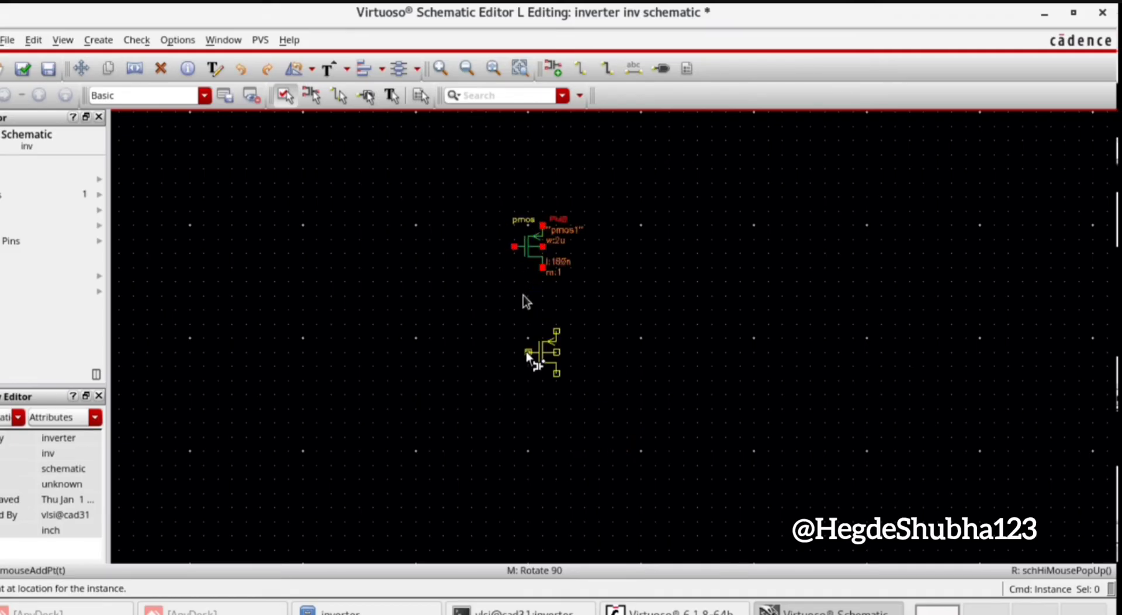
key(Escape)
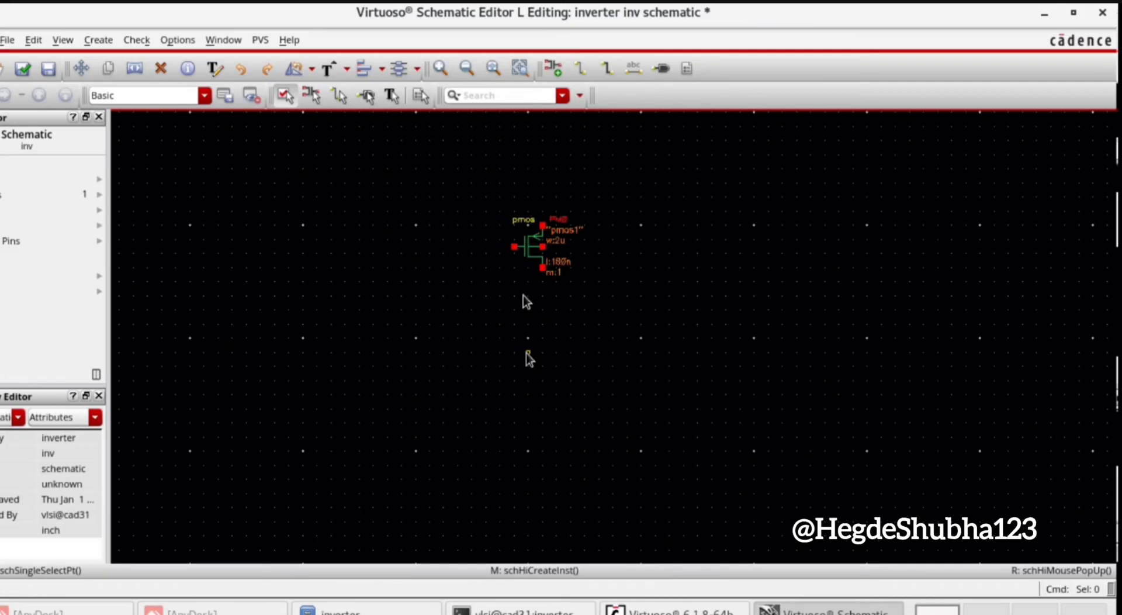
- Place one nmos symbol instance from the gpdk180 library directly below the pmos transistor with default parameters
click(105, 41)
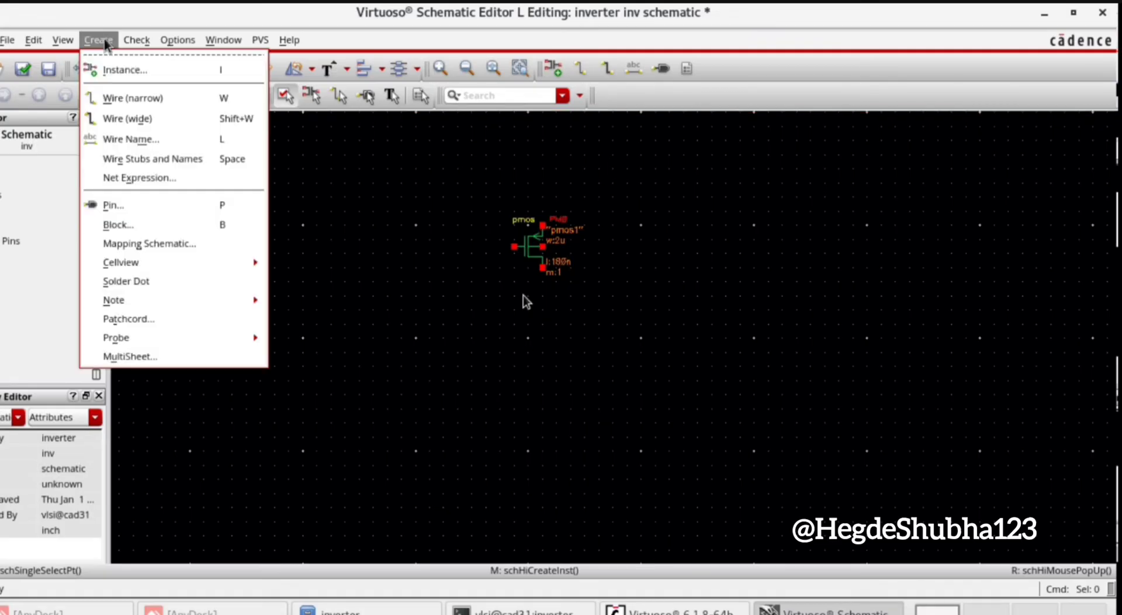
click(111, 70)
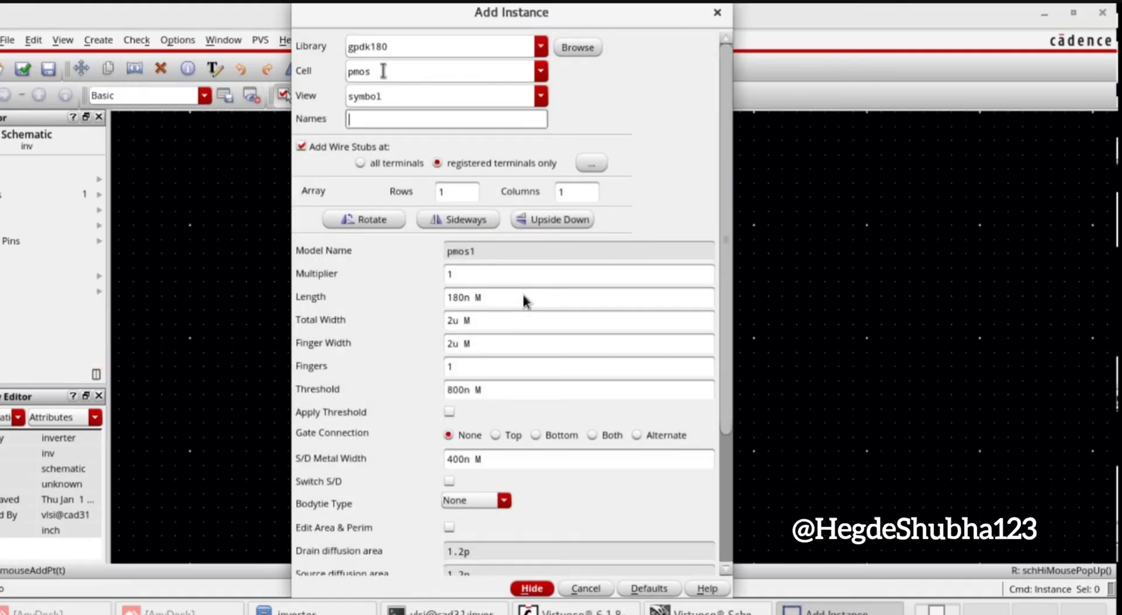
double_click(383, 70)
text(nmo)
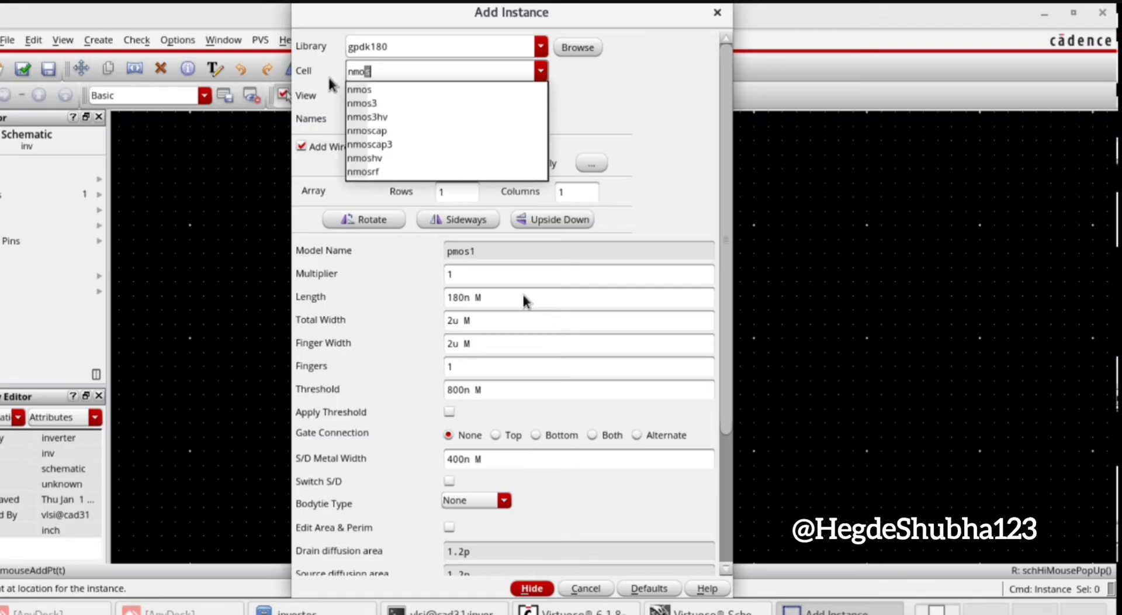
text(s)
click(367, 91)
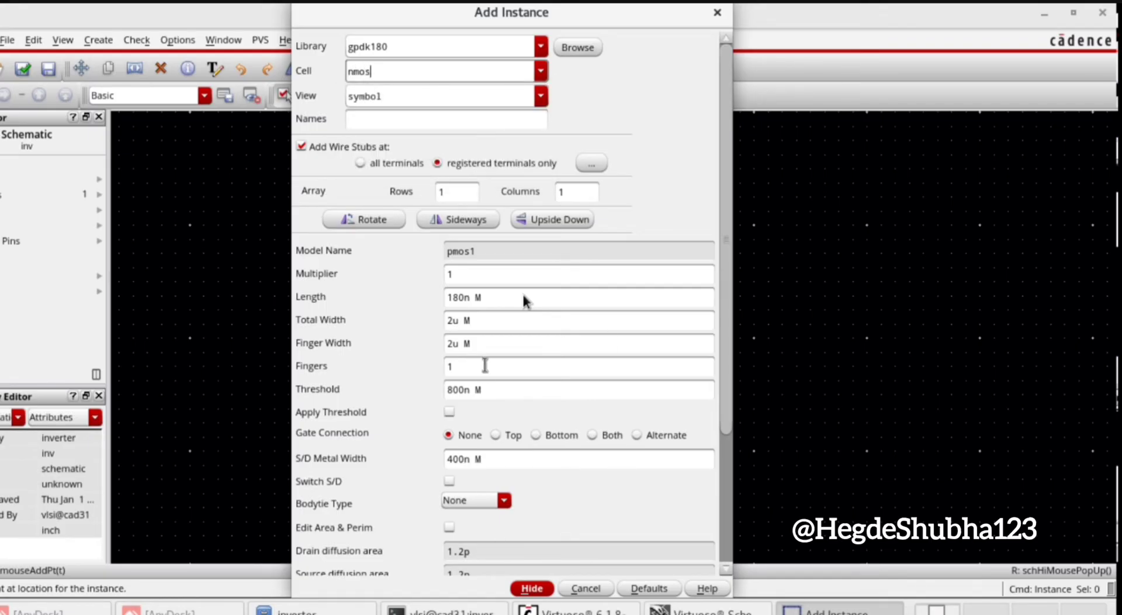
click(529, 589)
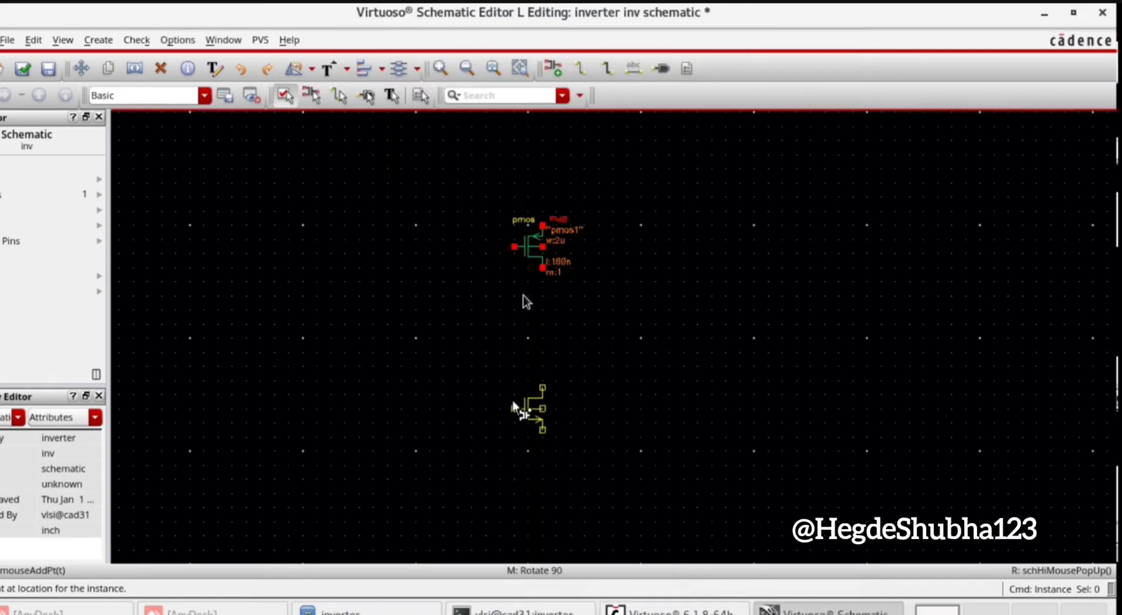
click(515, 381)
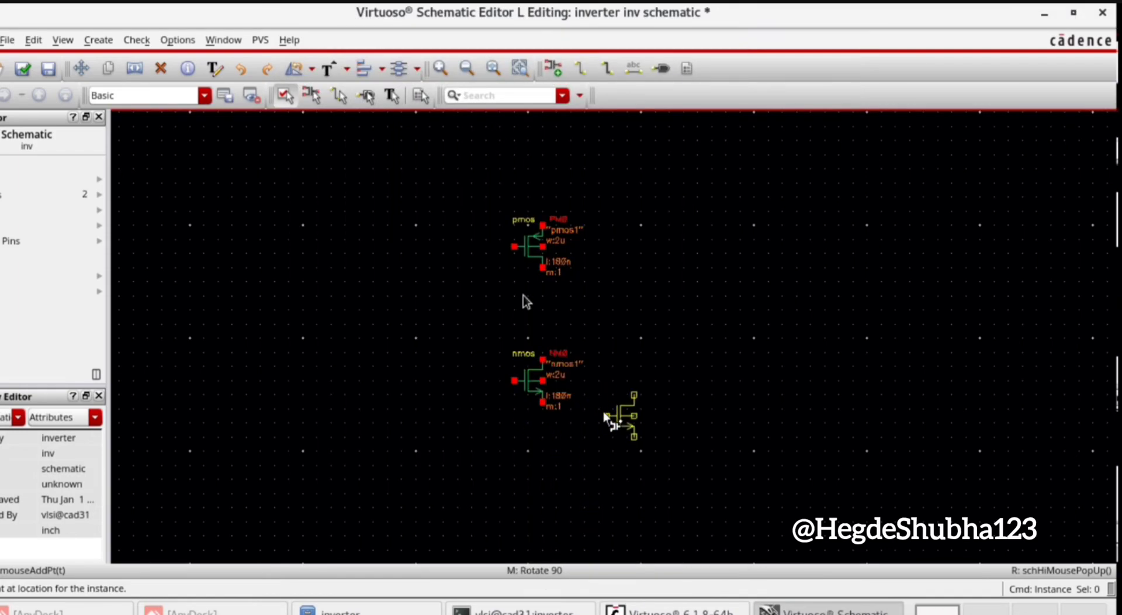
key(Escape)
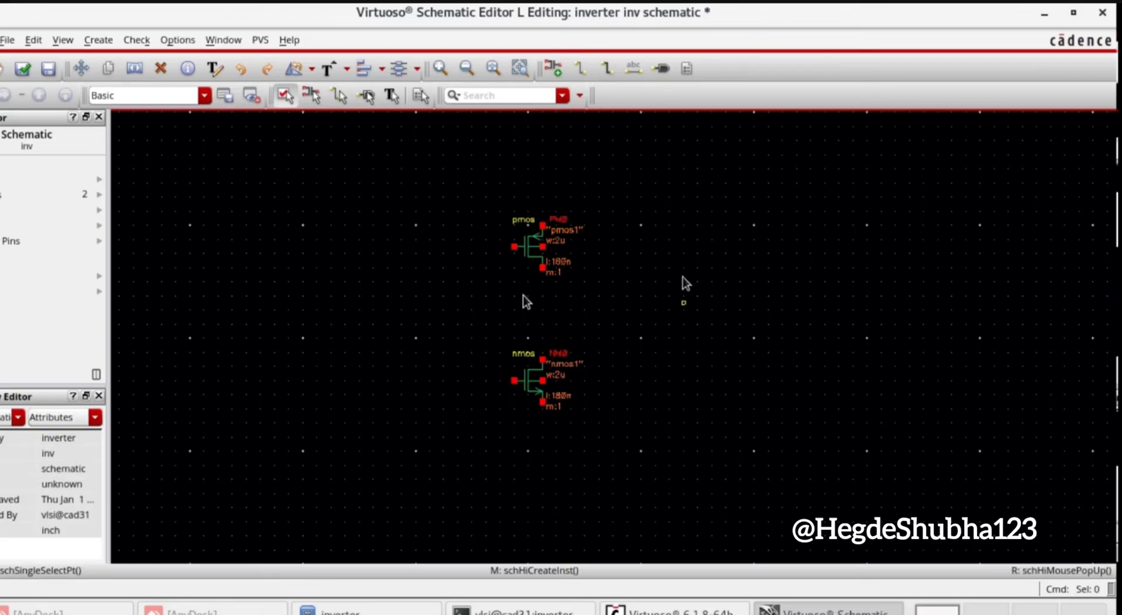
- Create input pins vin, vdd and vss, placing vin left of the transistors, vdd above the pmos and vss below the nmos
click(104, 46)
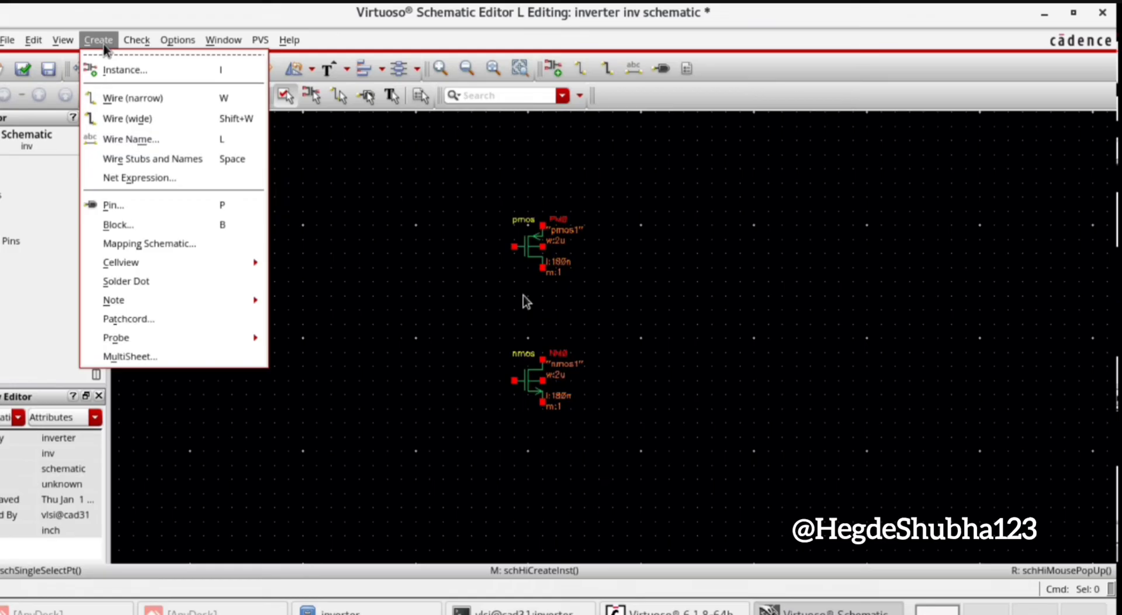
click(117, 205)
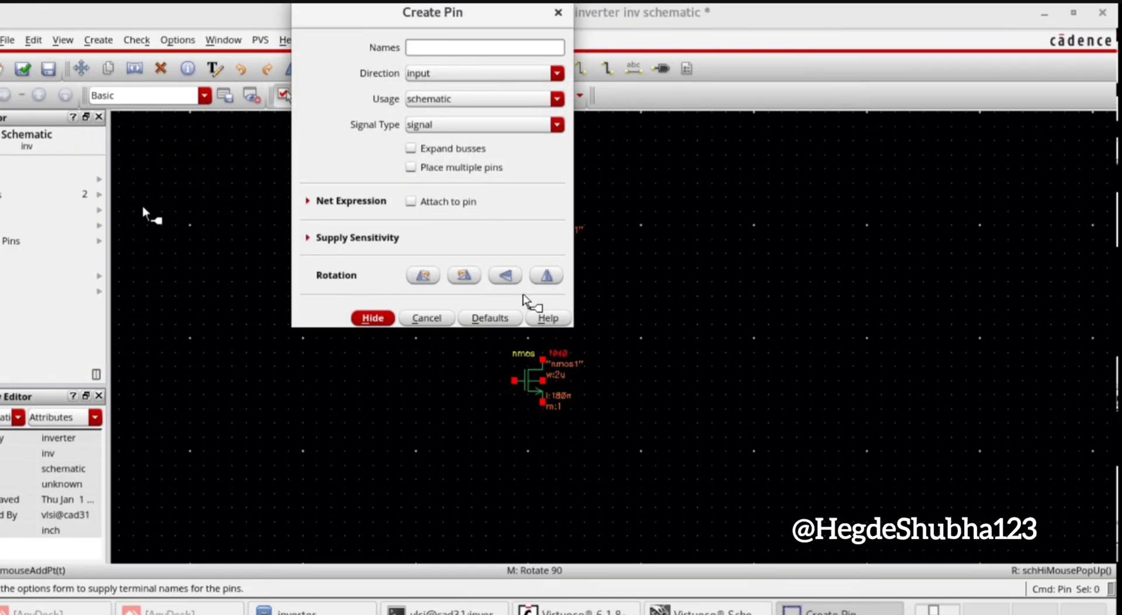
text(vin vdd vss)
click(377, 321)
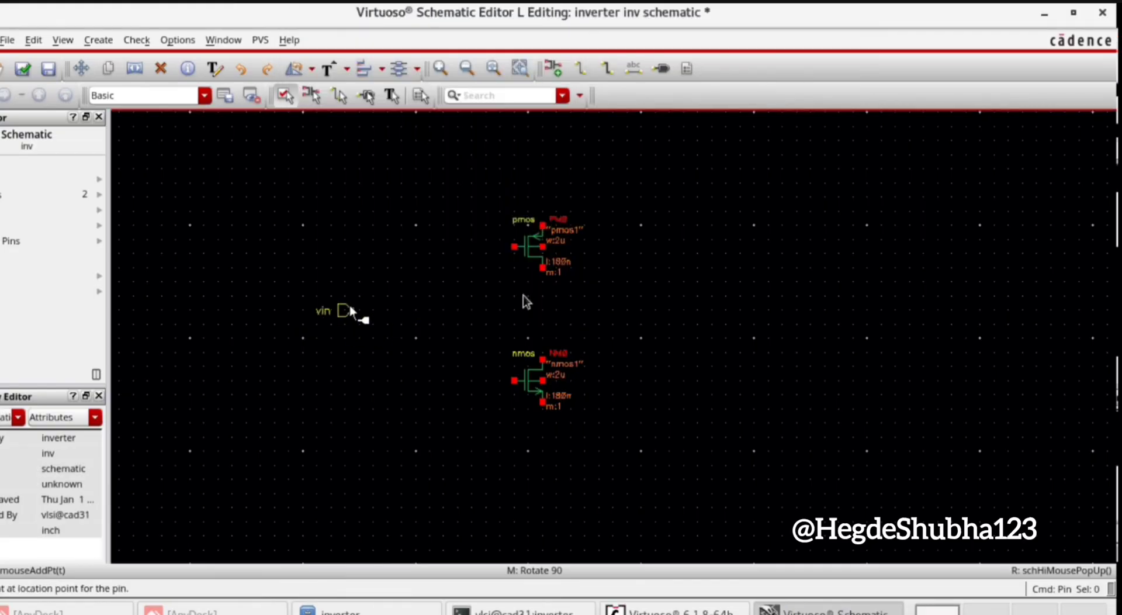
click(350, 305)
click(502, 137)
click(509, 480)
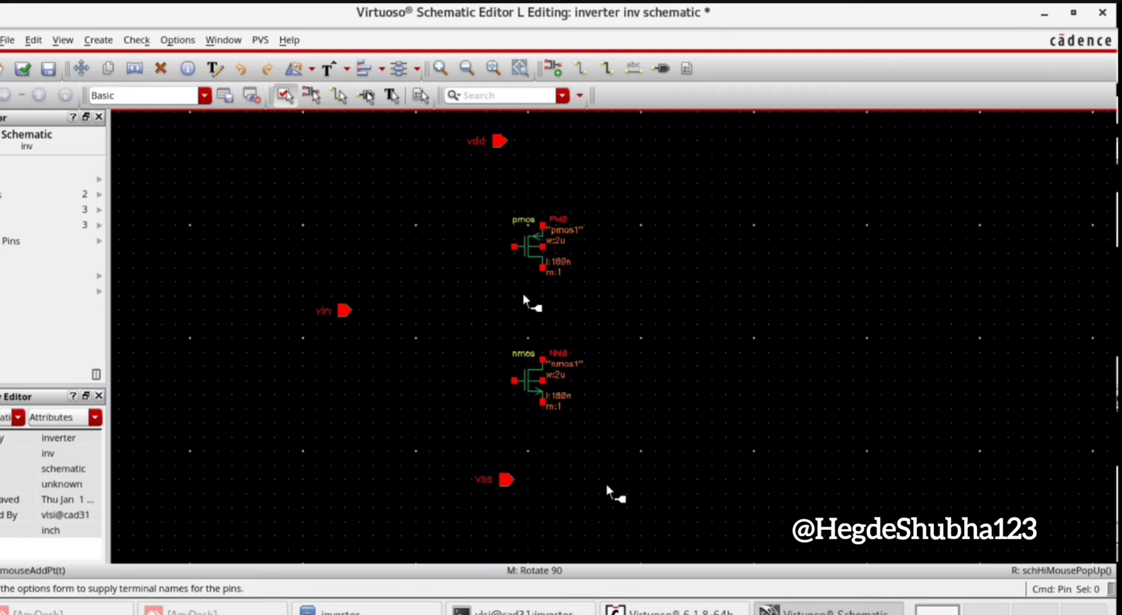
- Create an output pin named vout and place it to the right of the transistors, level with vin
click(100, 39)
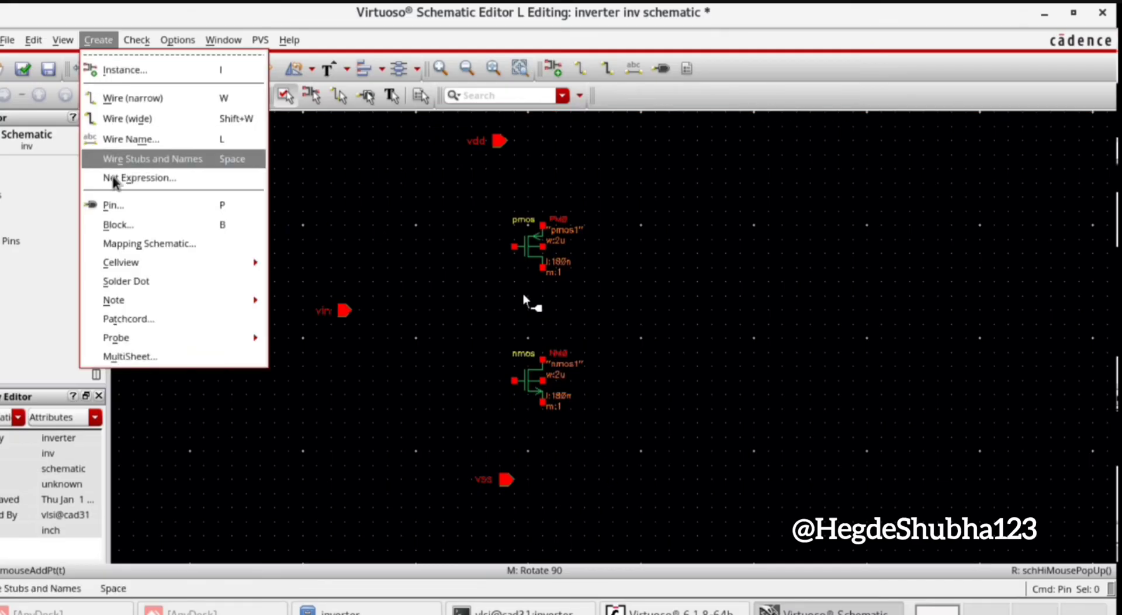
click(114, 204)
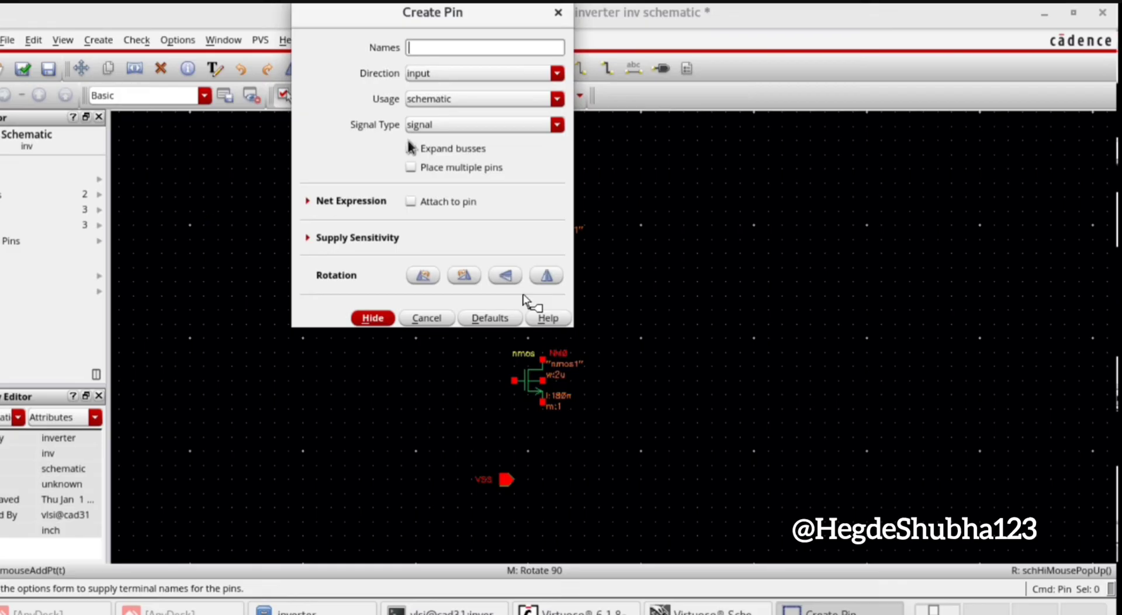
text(vout)
click(444, 71)
click(433, 89)
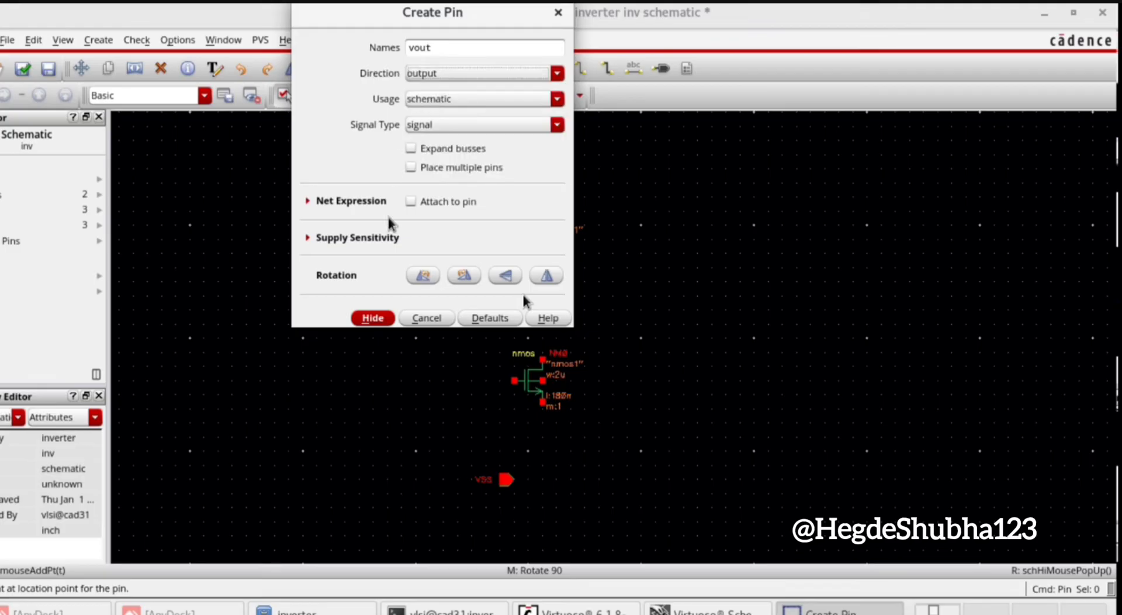
click(372, 319)
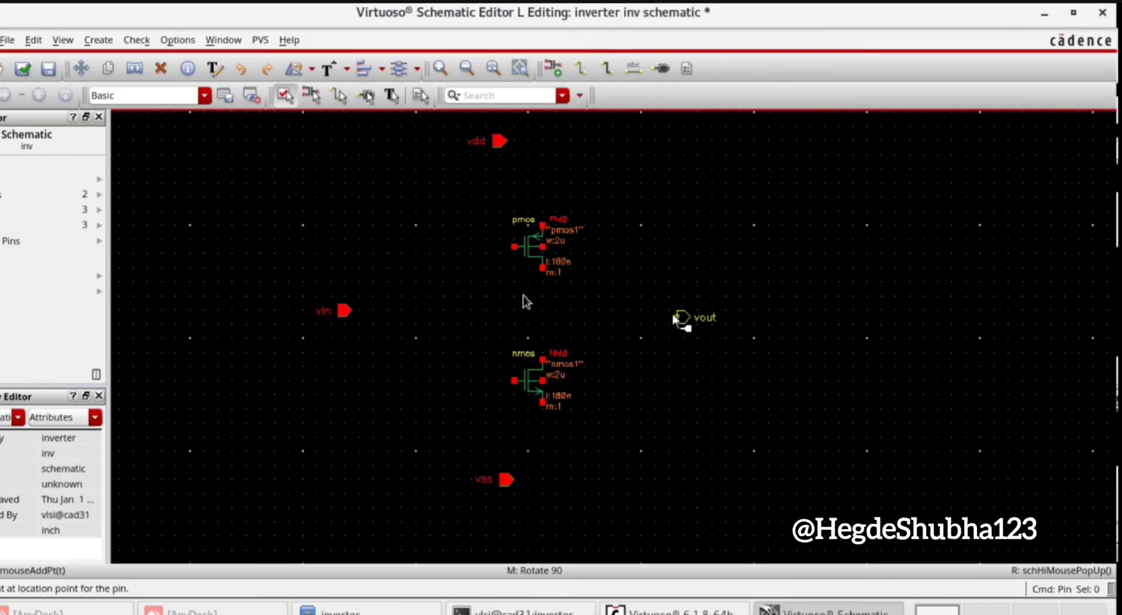
click(673, 313)
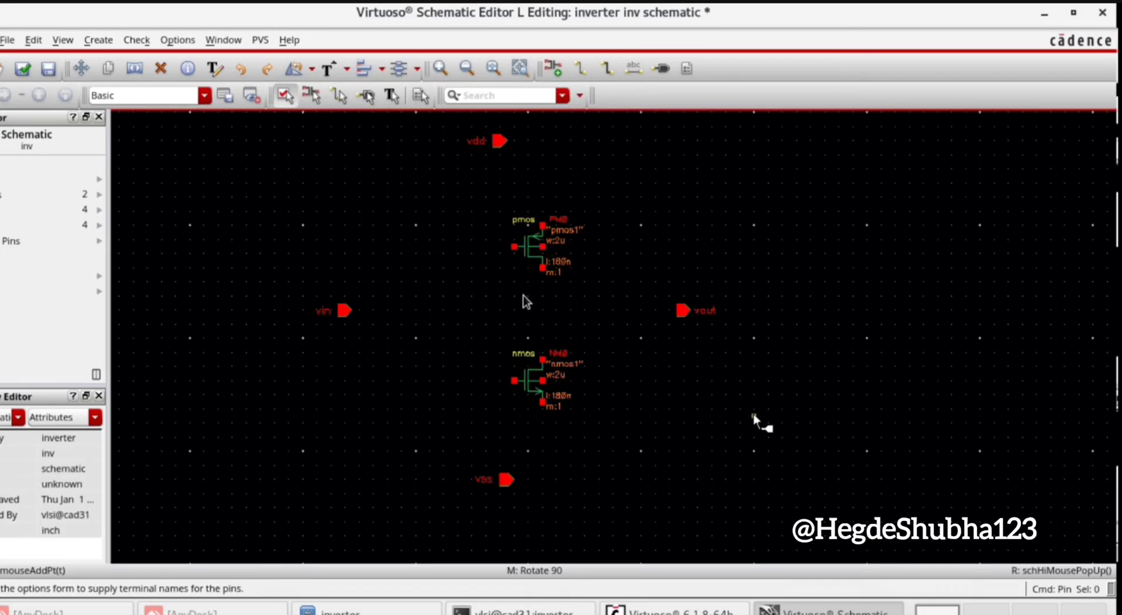
key(Escape)
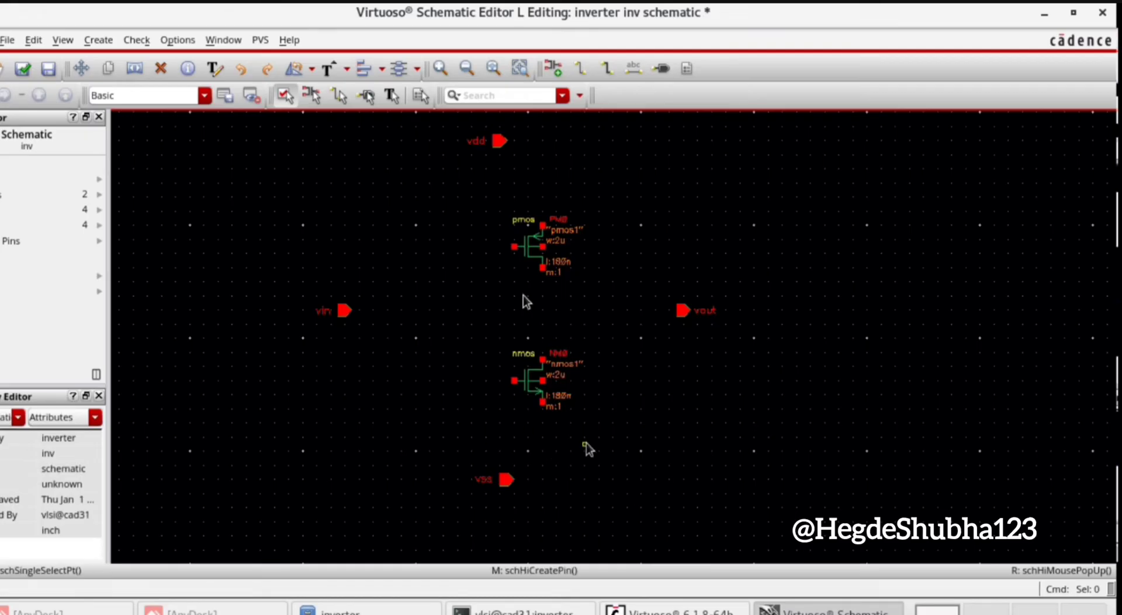
- Wire the pmos source to the vdd pin with a narrow wire and tie the pmos body terminal to that wire
click(96, 37)
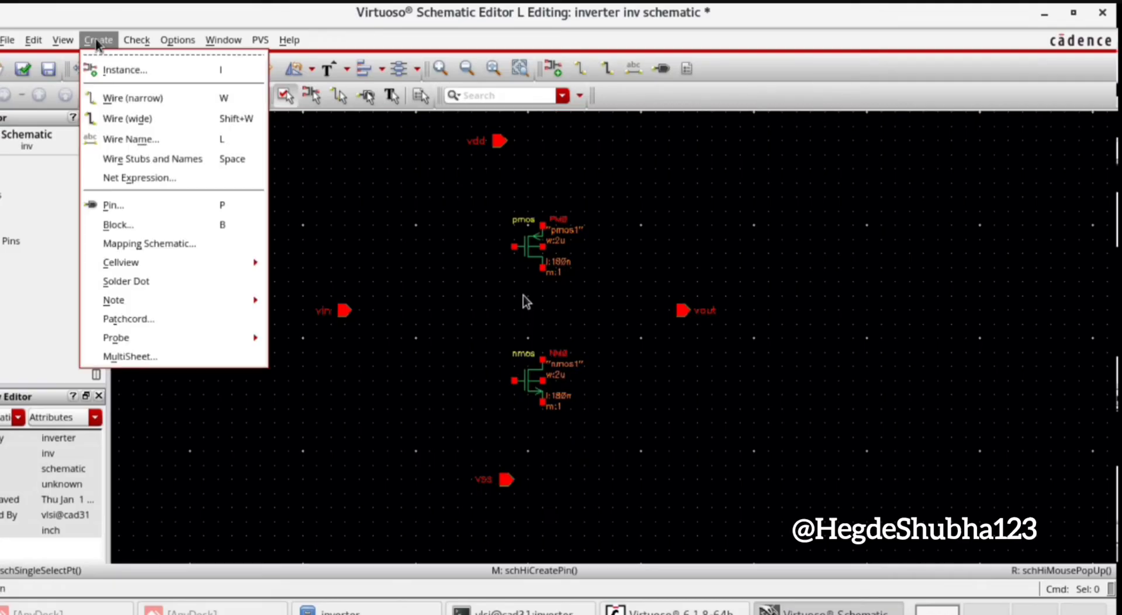
click(128, 97)
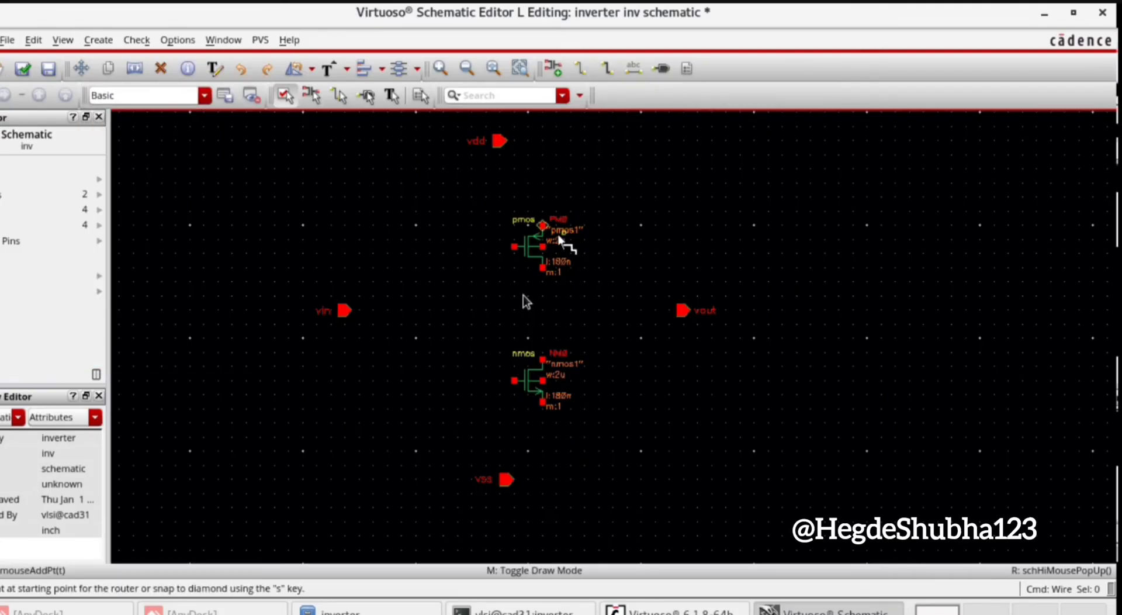
click(533, 226)
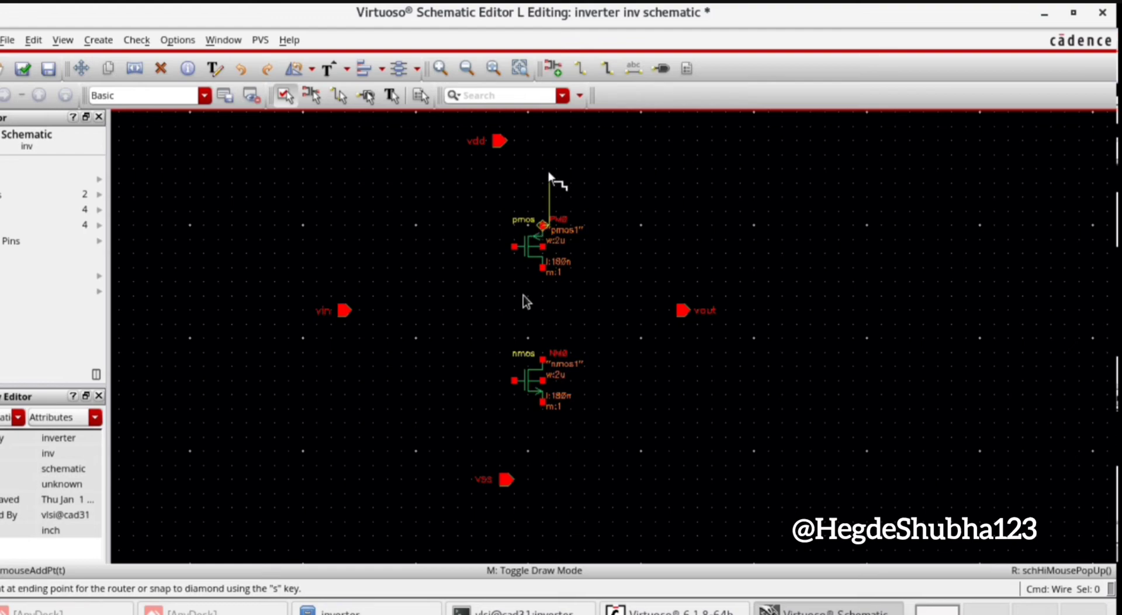
click(499, 142)
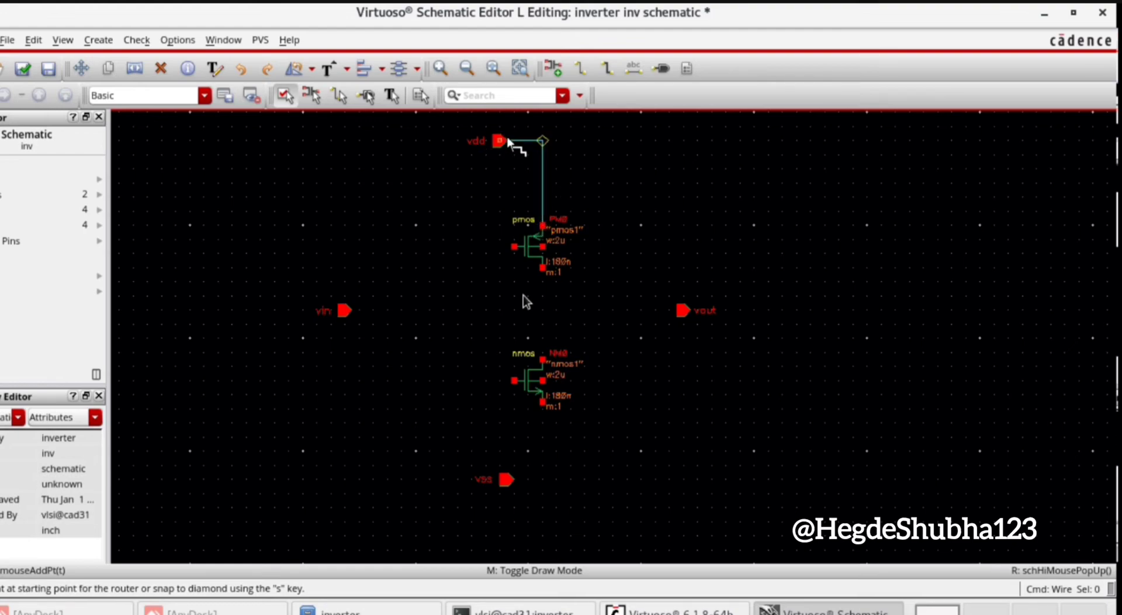
click(543, 247)
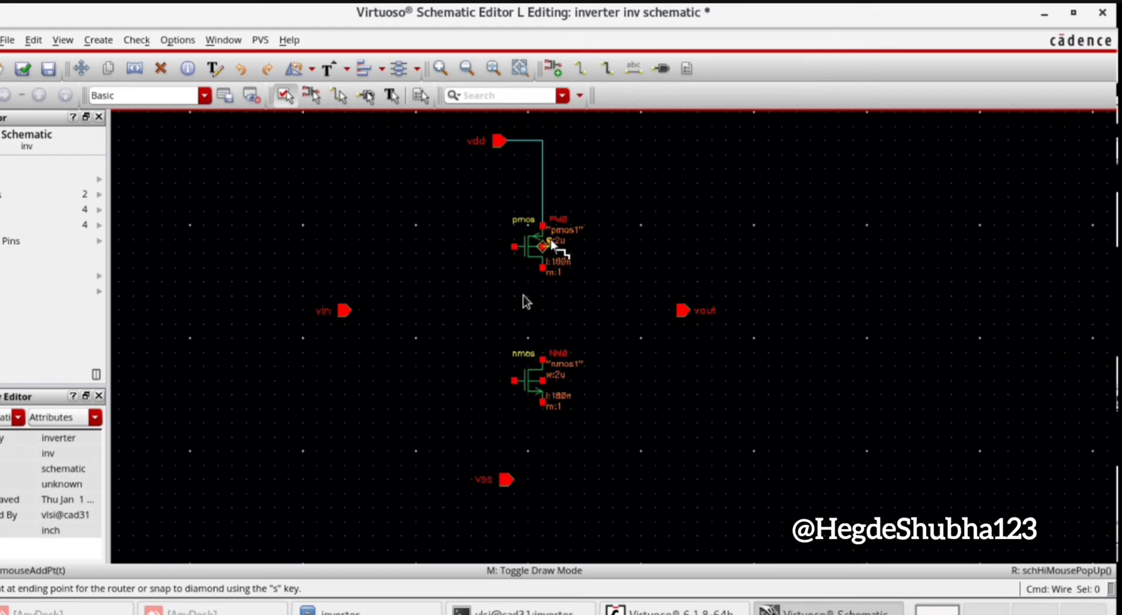
click(542, 183)
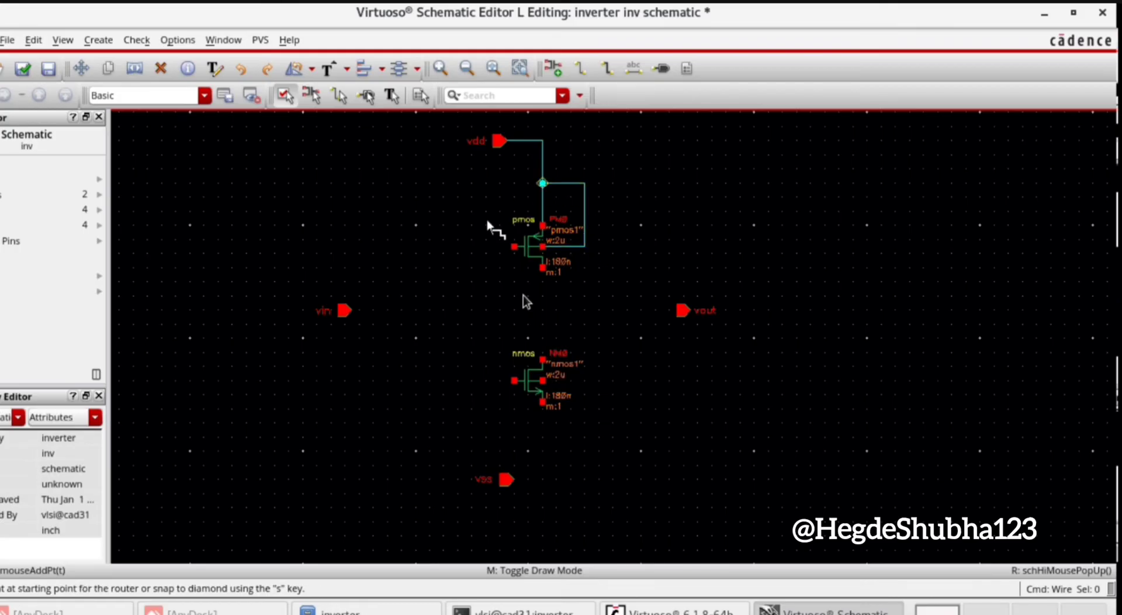
- Wire the pmos and nmos gates together and connect the vin pin to the middle of their common wire
click(513, 246)
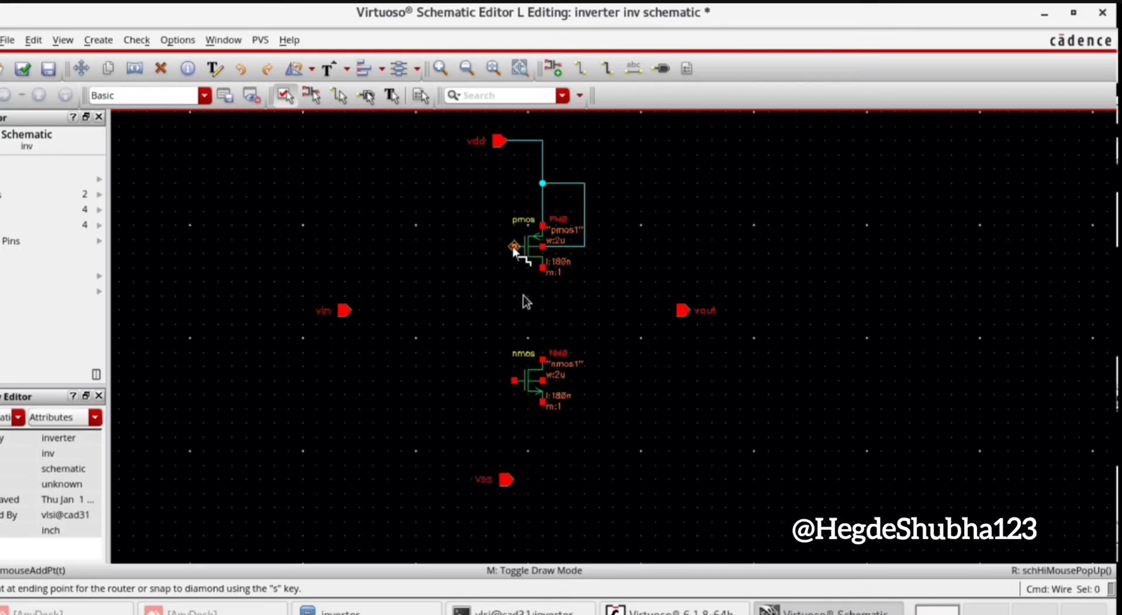
click(428, 247)
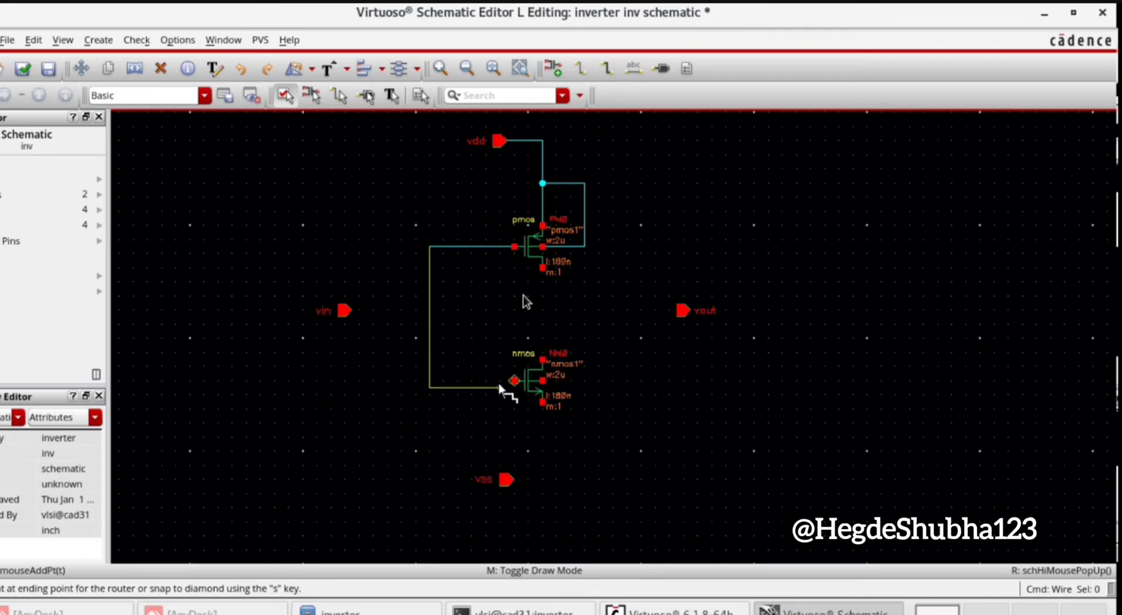
click(514, 380)
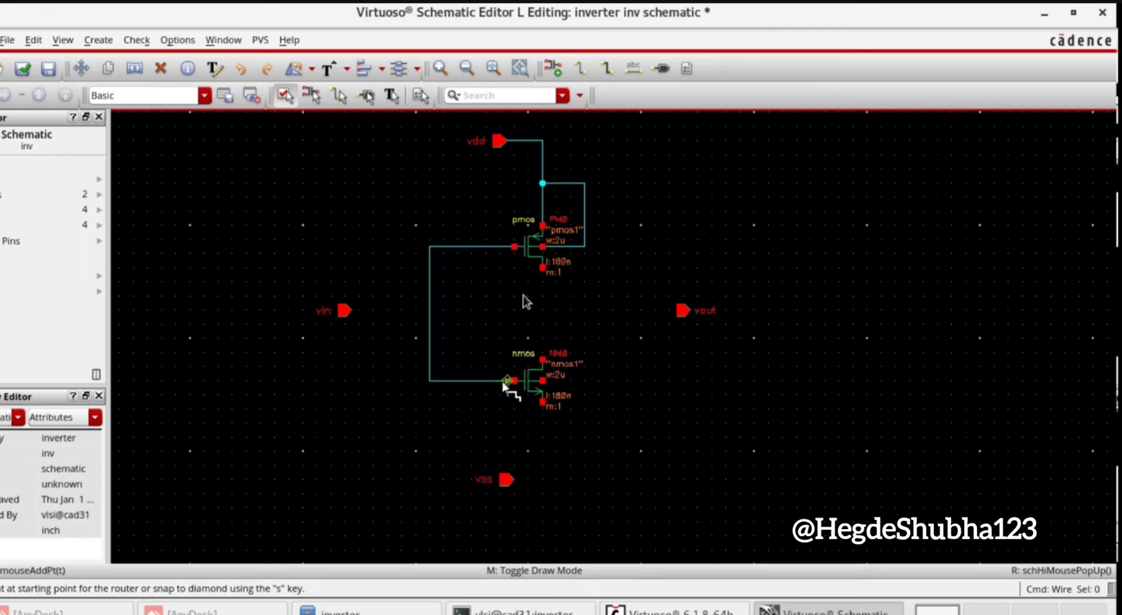
click(344, 310)
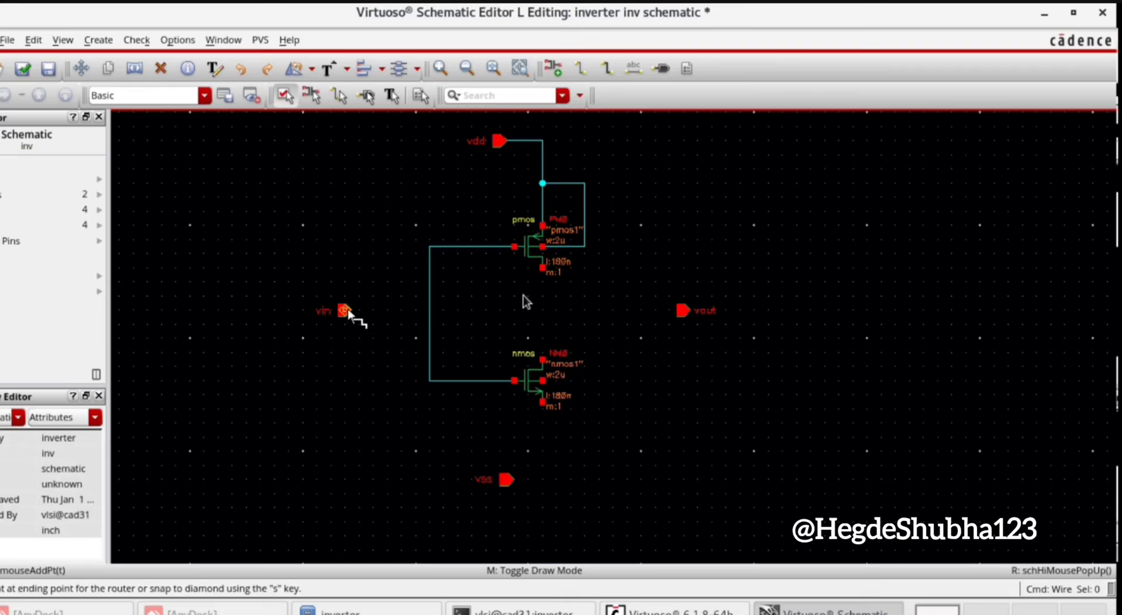
click(430, 309)
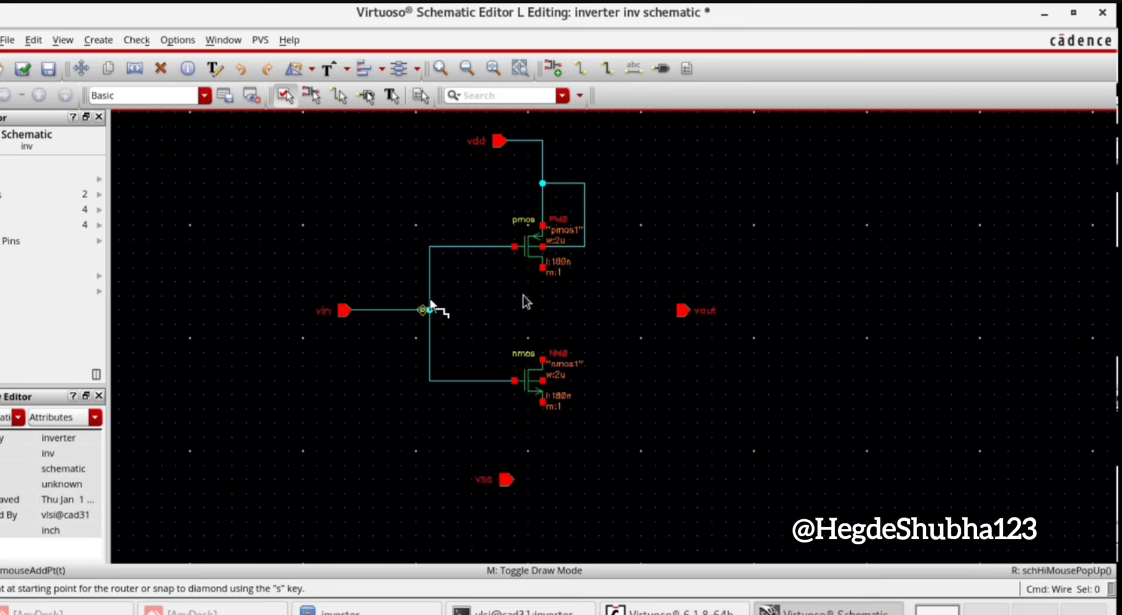
- Wire the pmos drain to the nmos drain and connect the vout pin to the wire between them
click(542, 267)
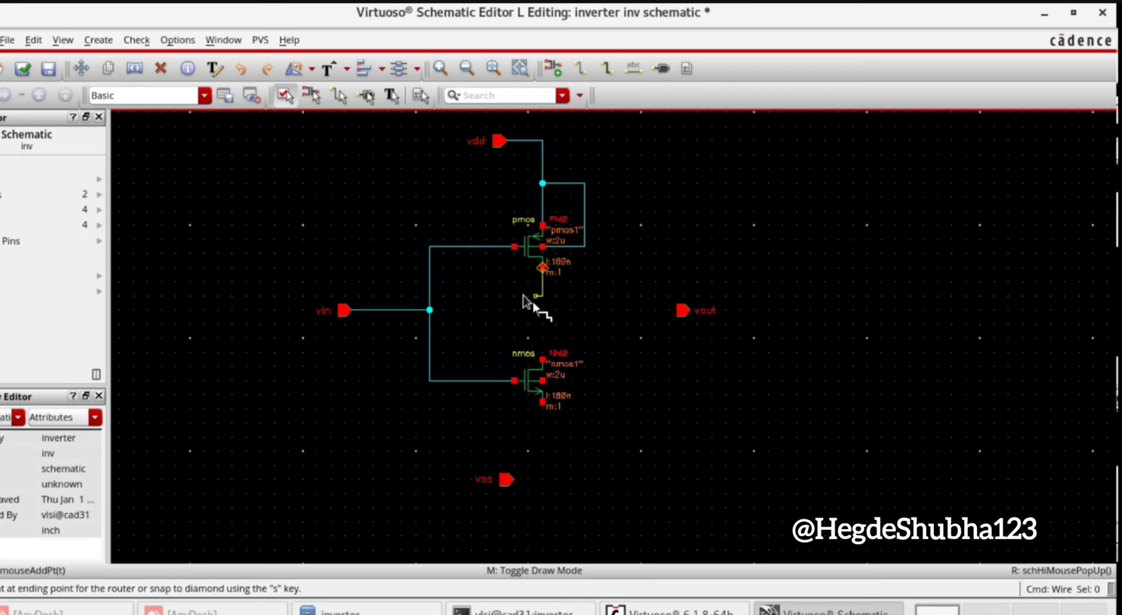
click(541, 362)
click(672, 312)
click(541, 310)
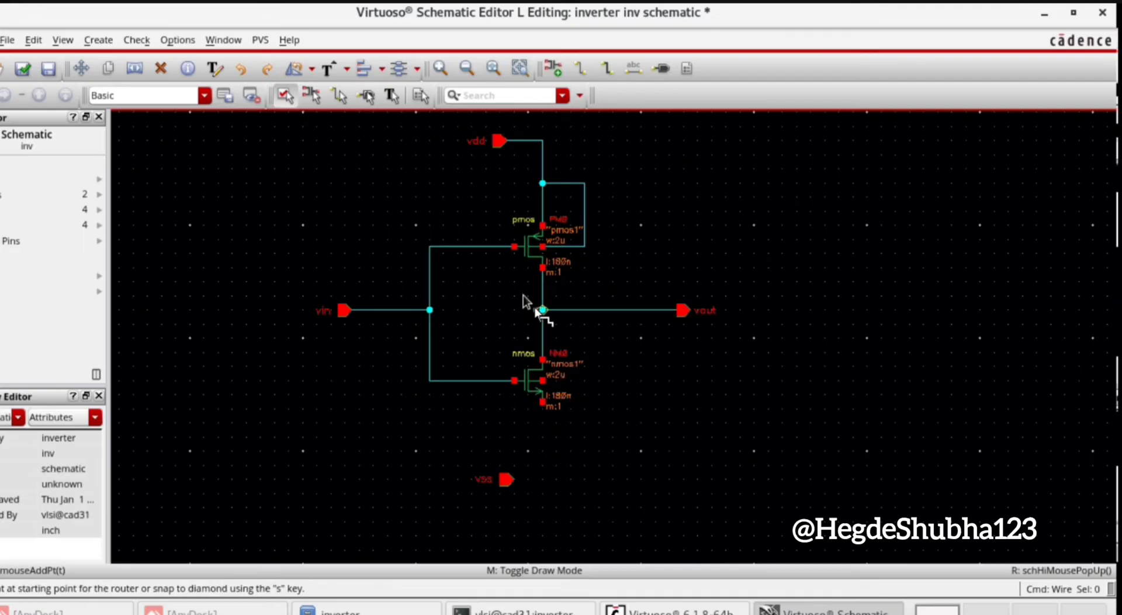
- Wire the nmos source and body terminals to the vss pin, and check and save the schematic
click(545, 403)
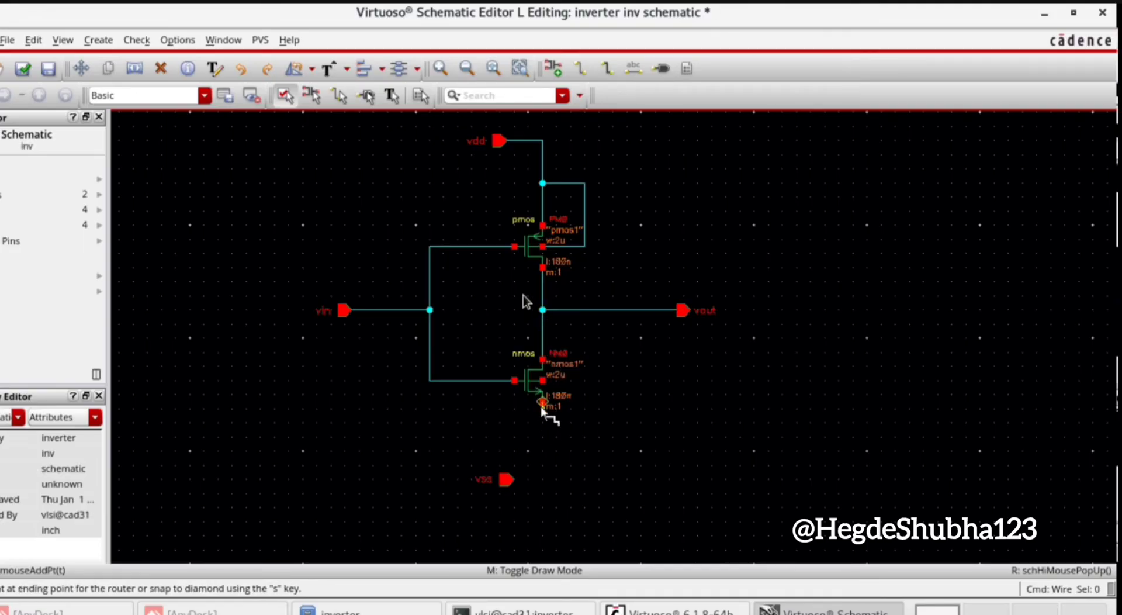
click(513, 480)
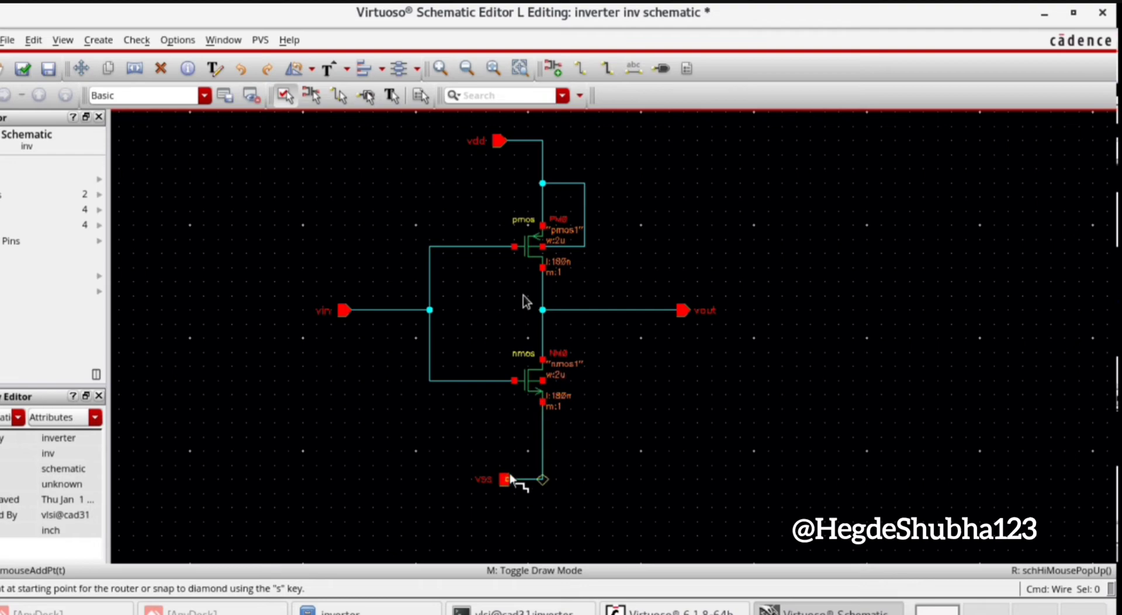
click(542, 381)
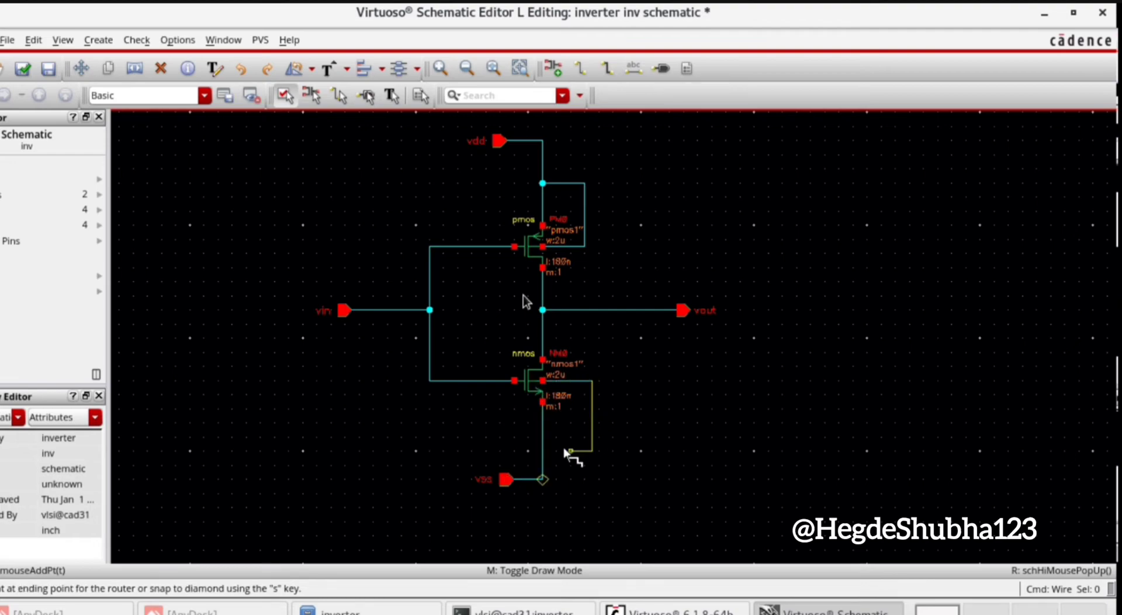
click(542, 451)
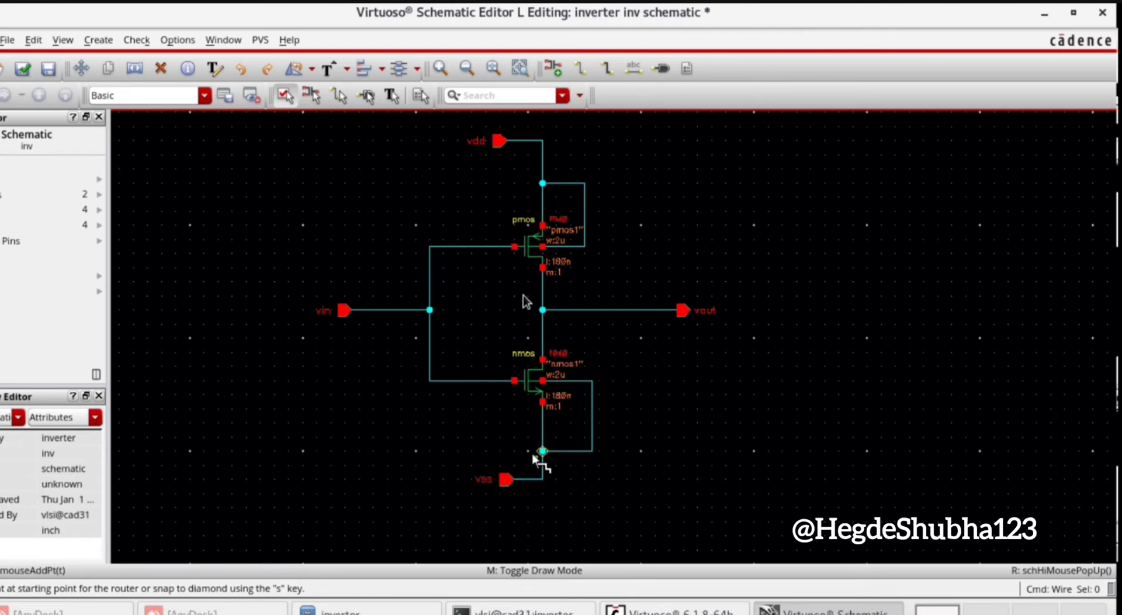
click(23, 71)
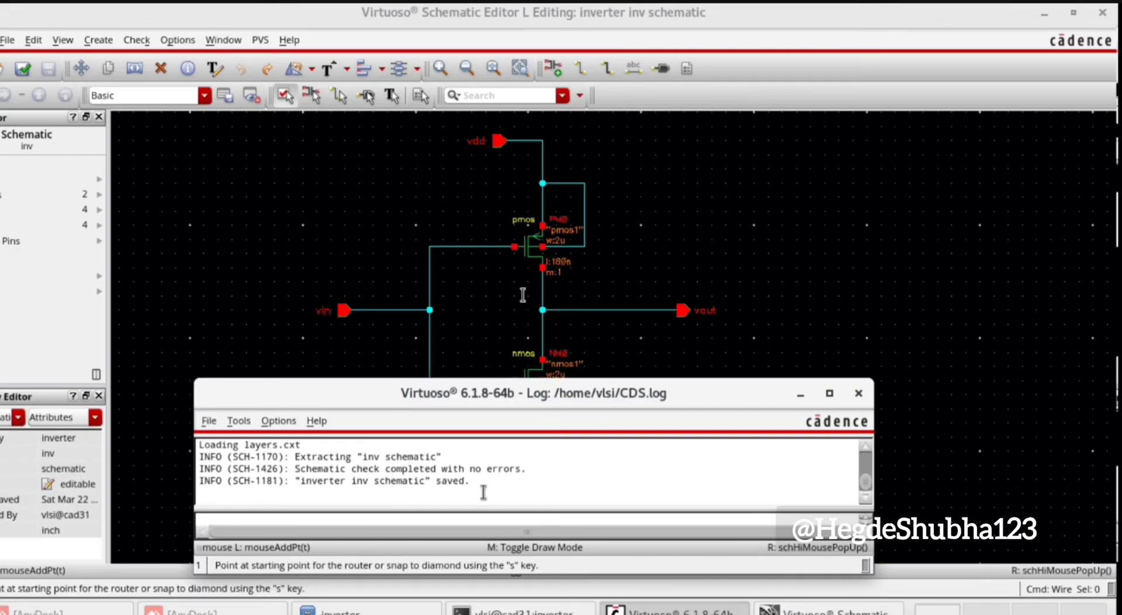
- Start generating a symbol view of the inv cell from its schematic view, using the schematicSymbol data type
click(800, 393)
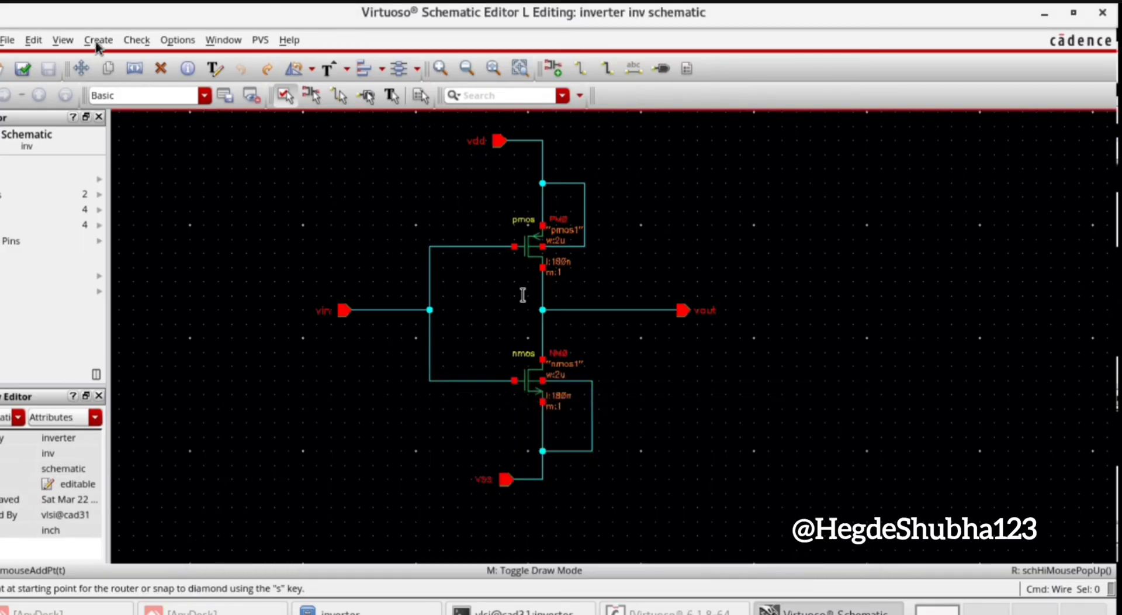
click(98, 41)
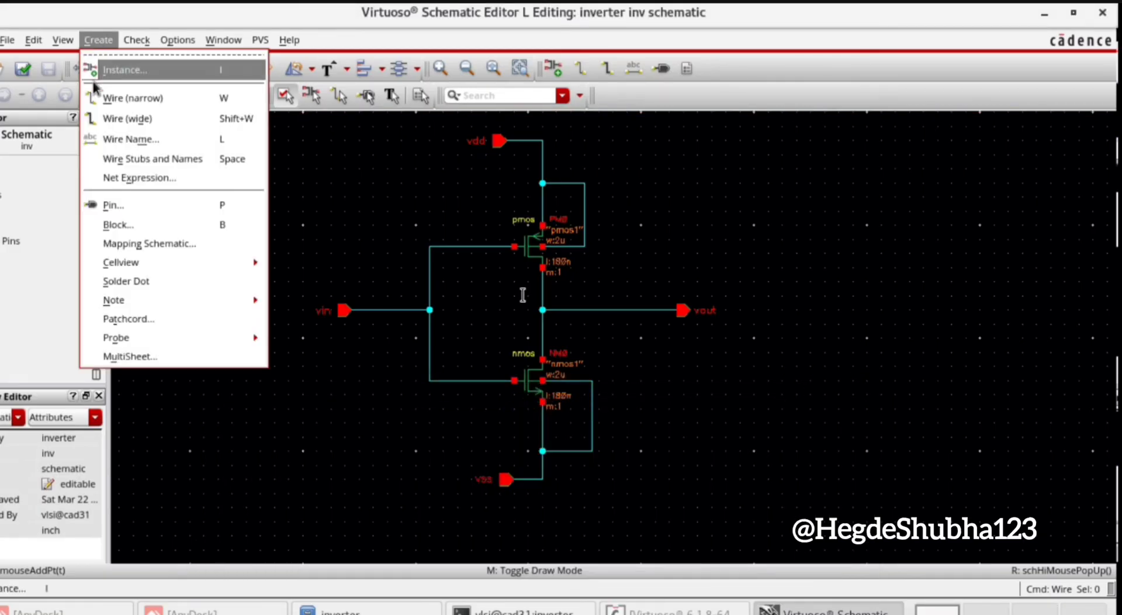
mouse_move(128, 261)
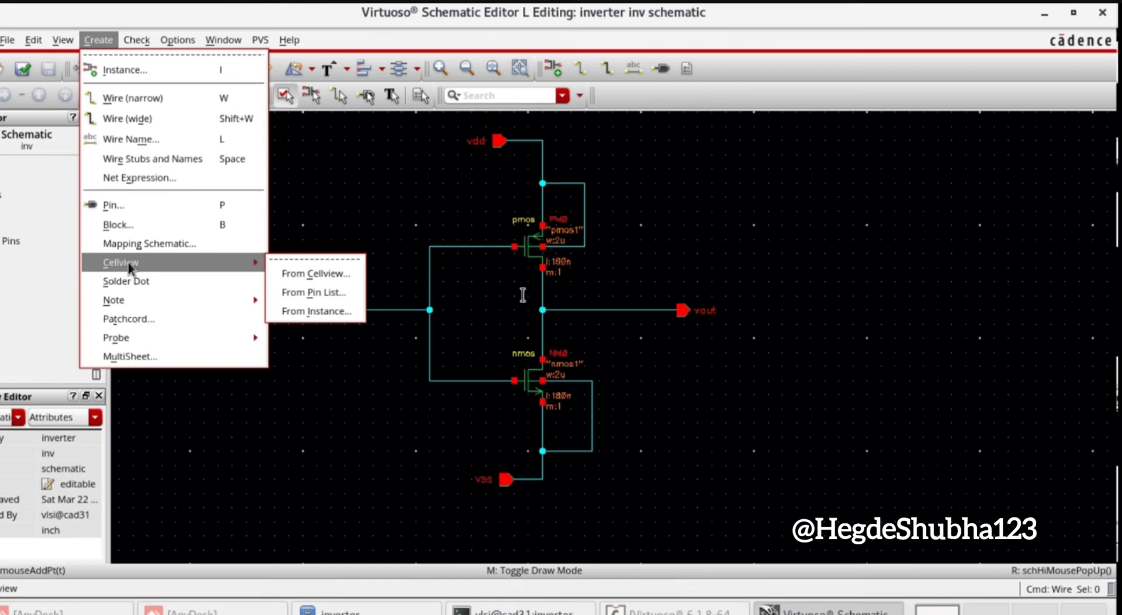
click(289, 272)
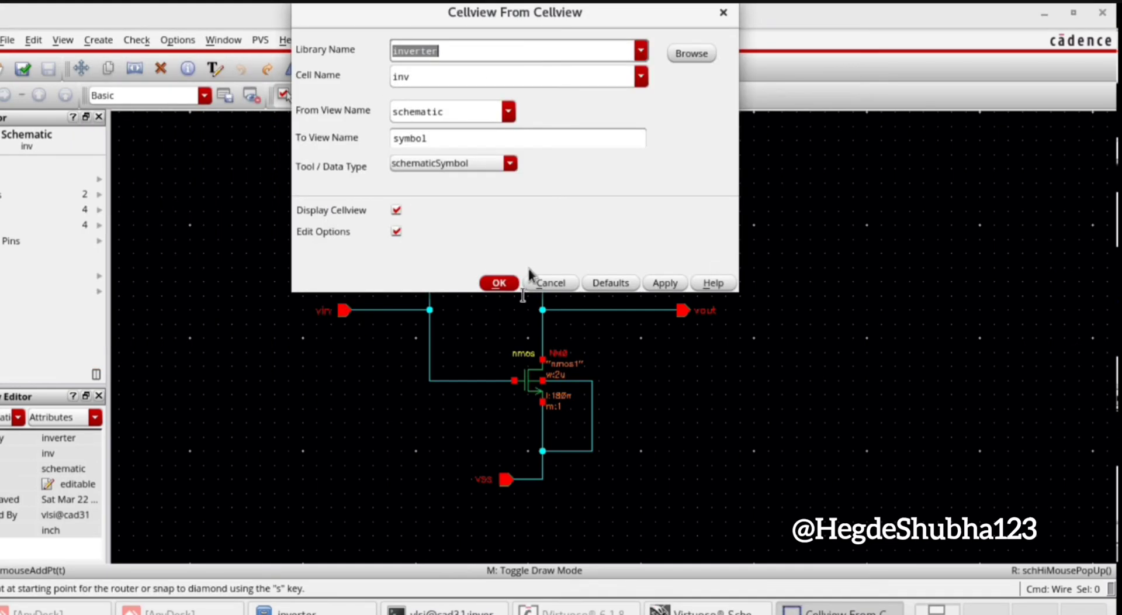
click(499, 284)
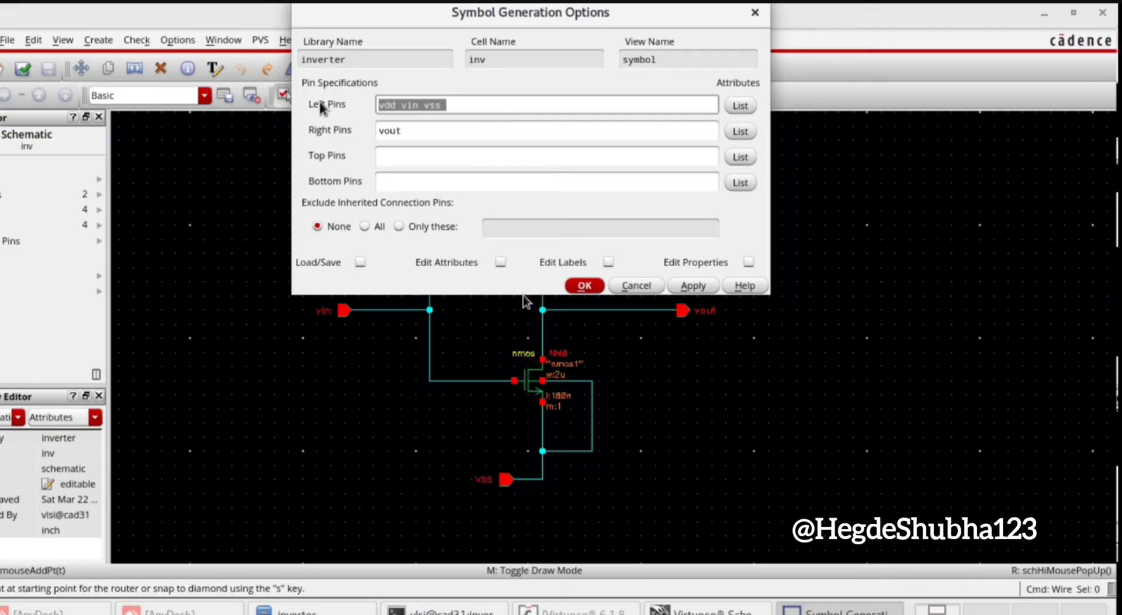
- Assign the symbol pins with vin left, vdd top and vss bottom, keeping vout right, and generate the symbol
text(vin)
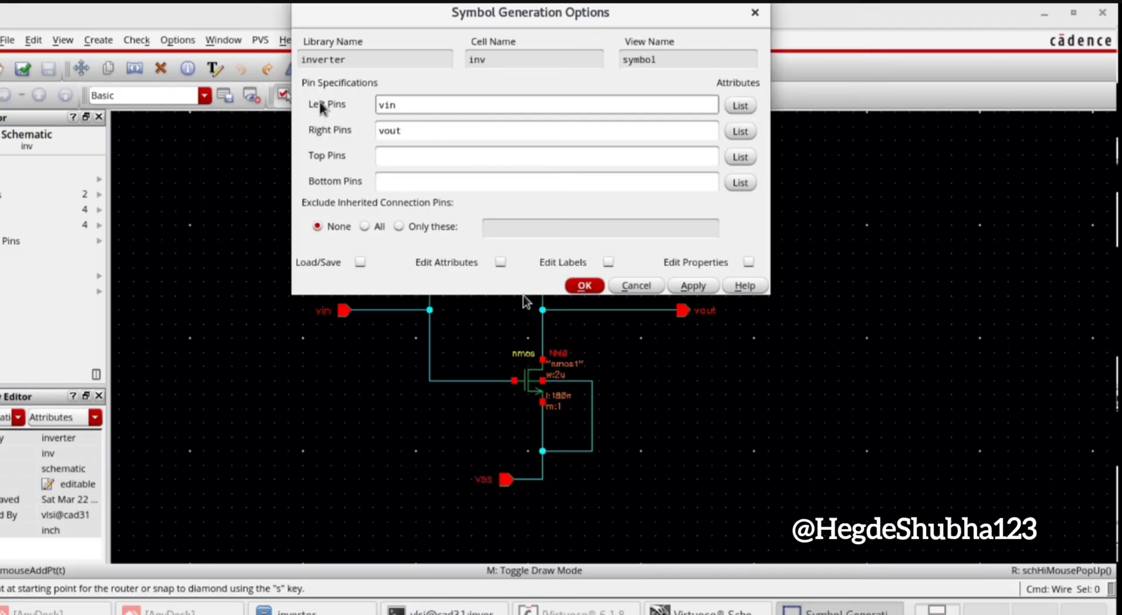
click(386, 157)
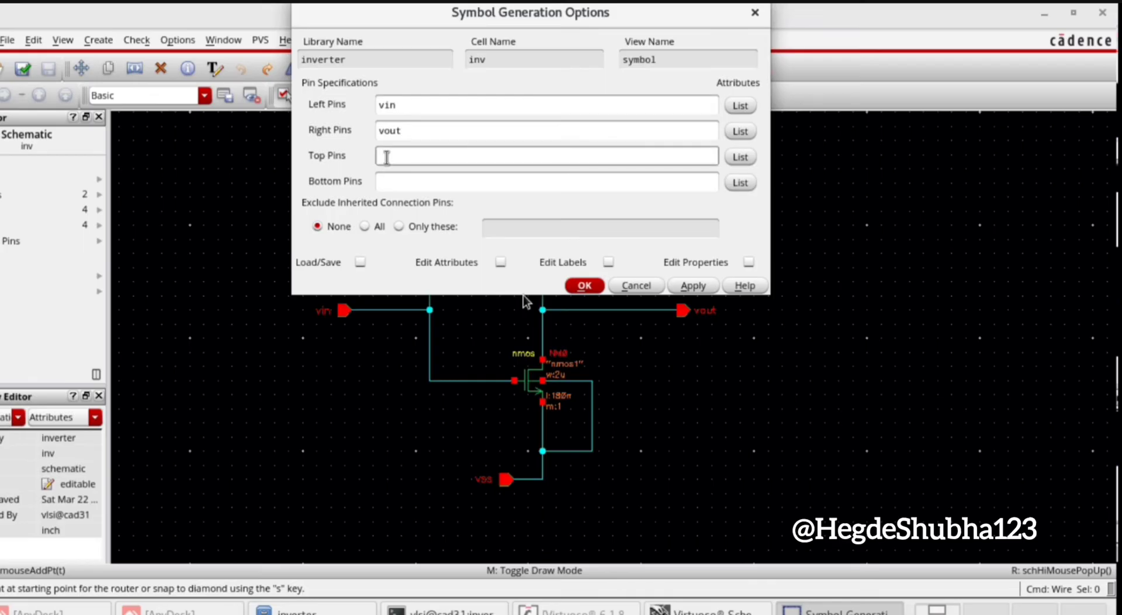
text(vdd)
click(397, 182)
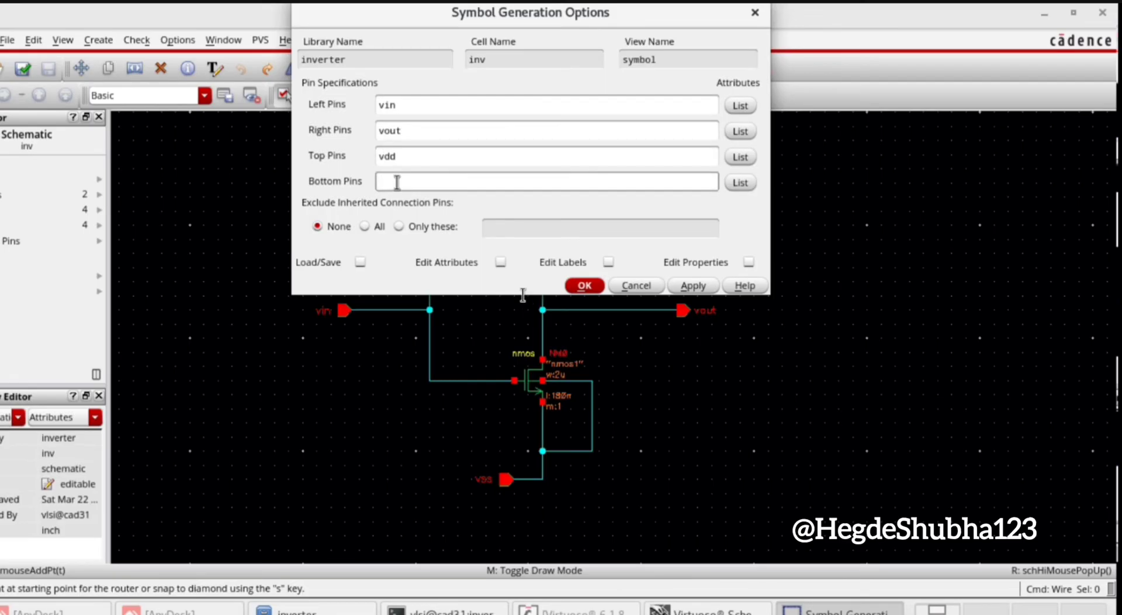
text(vss)
click(583, 288)
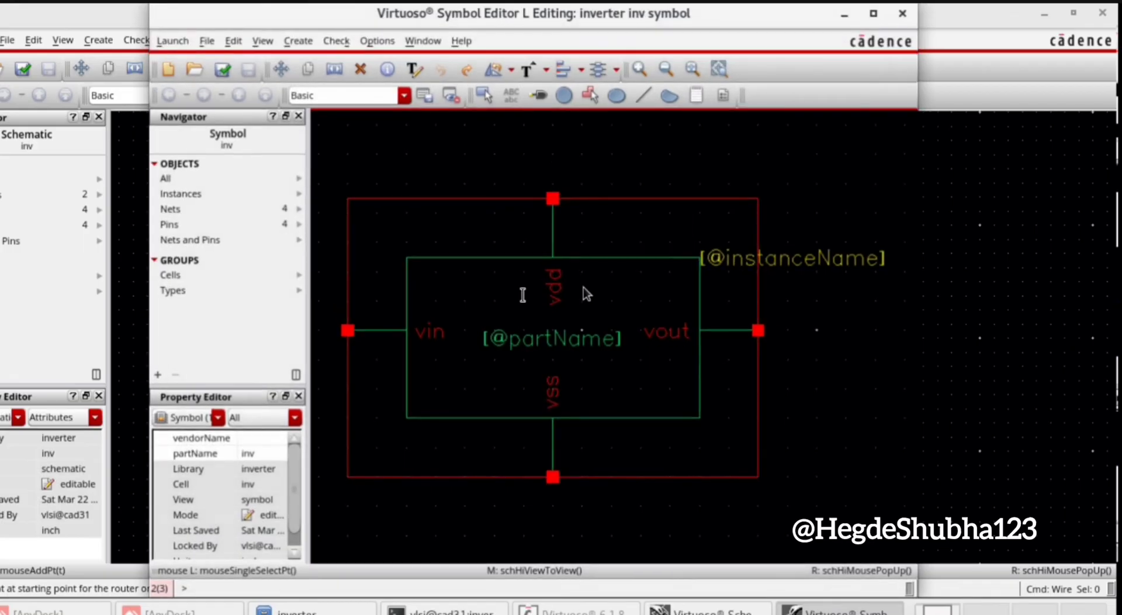
- Maximize the symbol editor window, fit the inv symbol in view, and check and save it
click(869, 11)
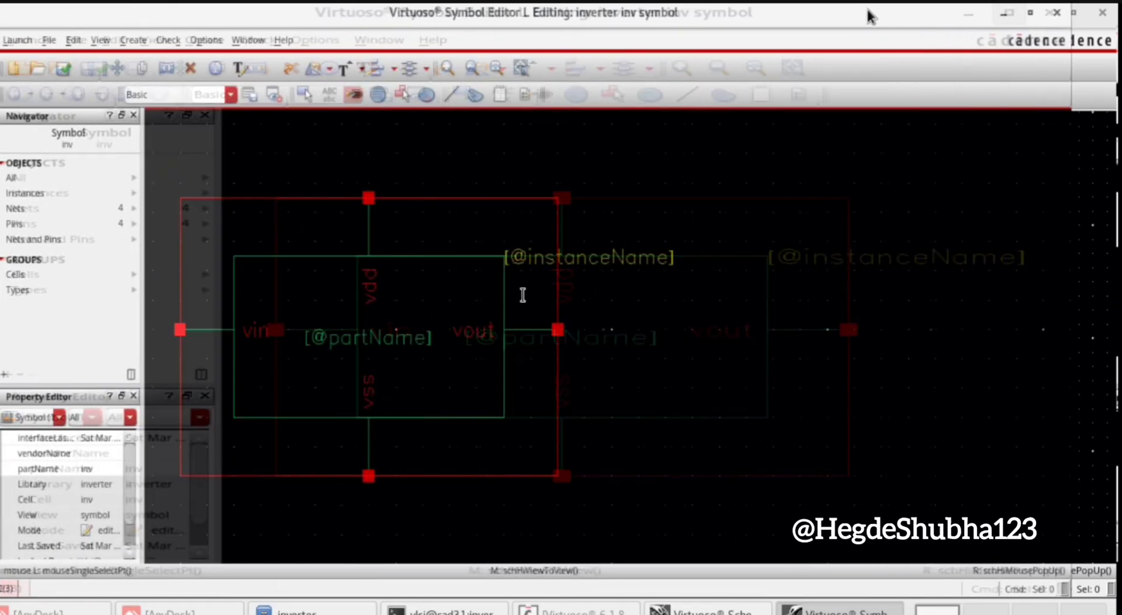
key(f)
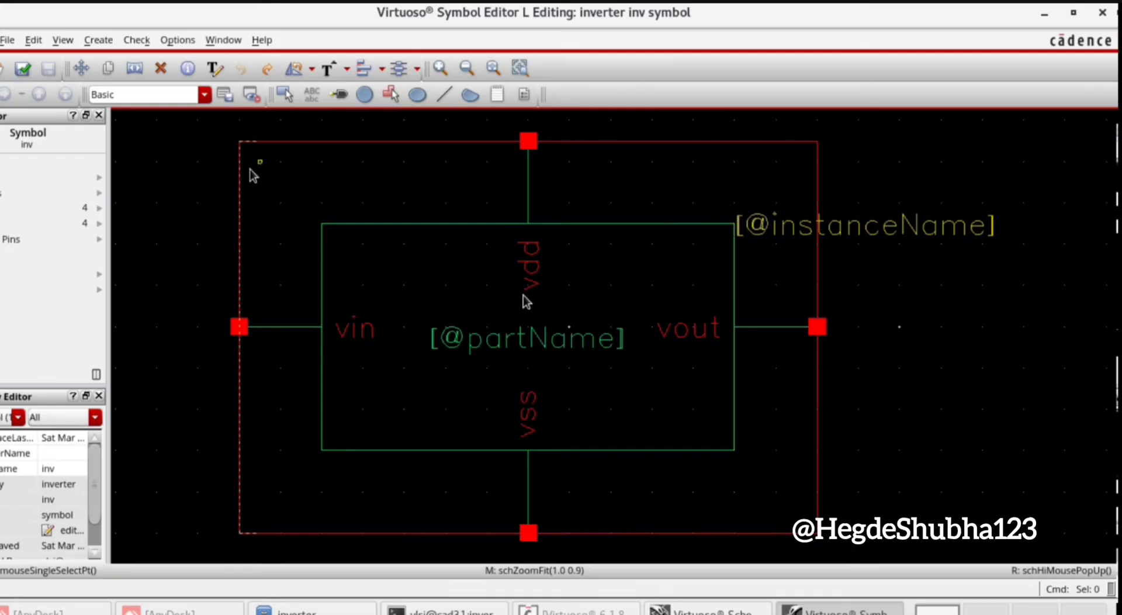
click(21, 70)
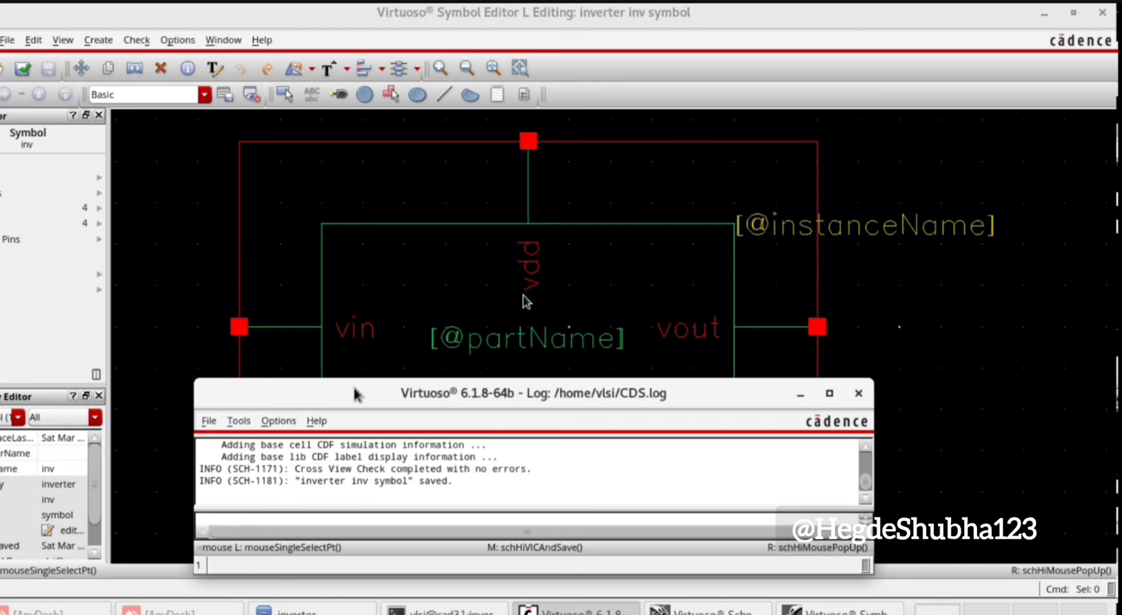
- Create a new schematic cellview named inv_test in the inverter library and maximize its editor window
drag(352, 386, 370, 295)
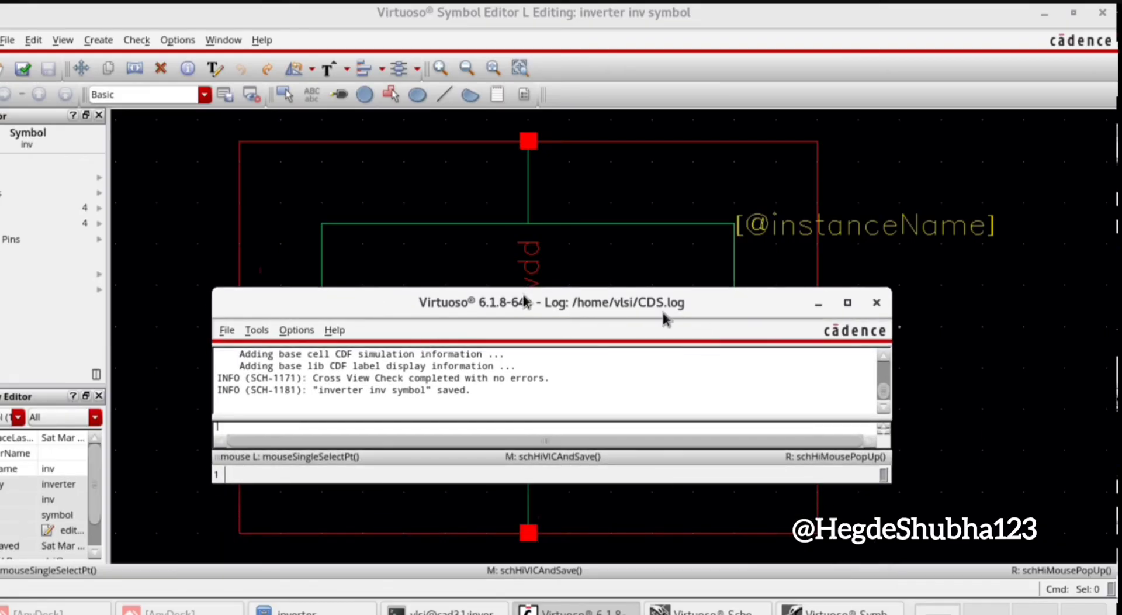
click(228, 331)
mouse_move(232, 360)
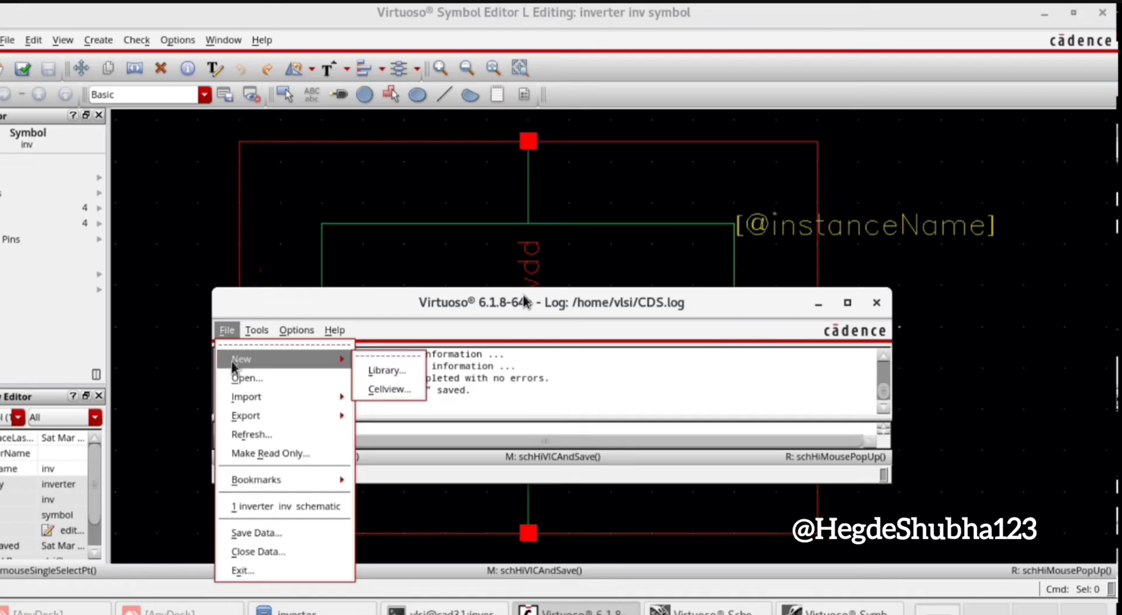
click(378, 390)
click(418, 76)
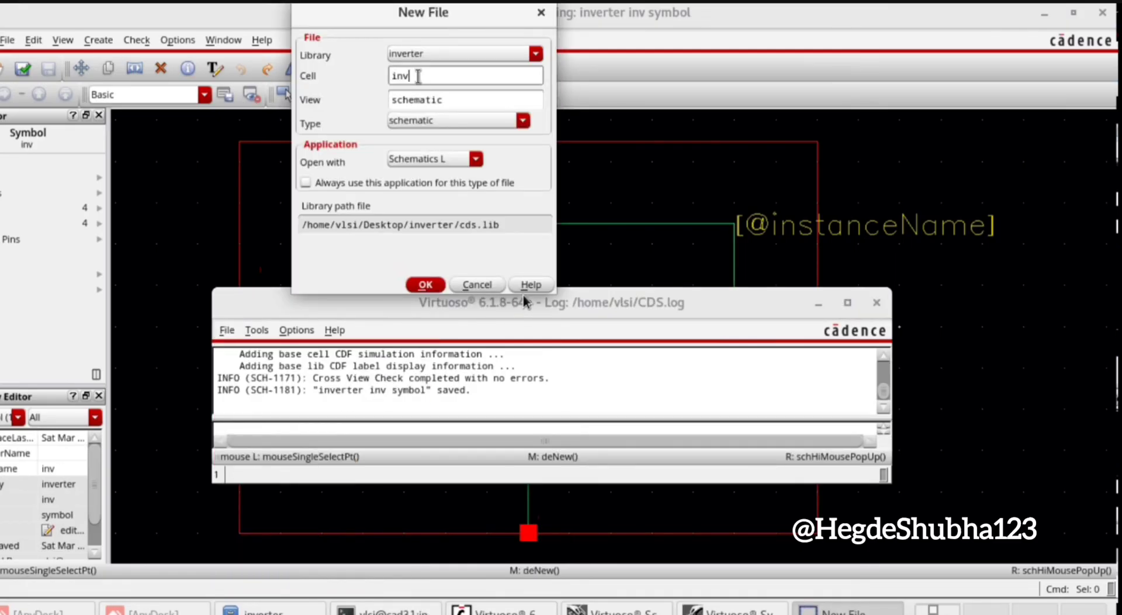
text(_)
text(test)
click(425, 285)
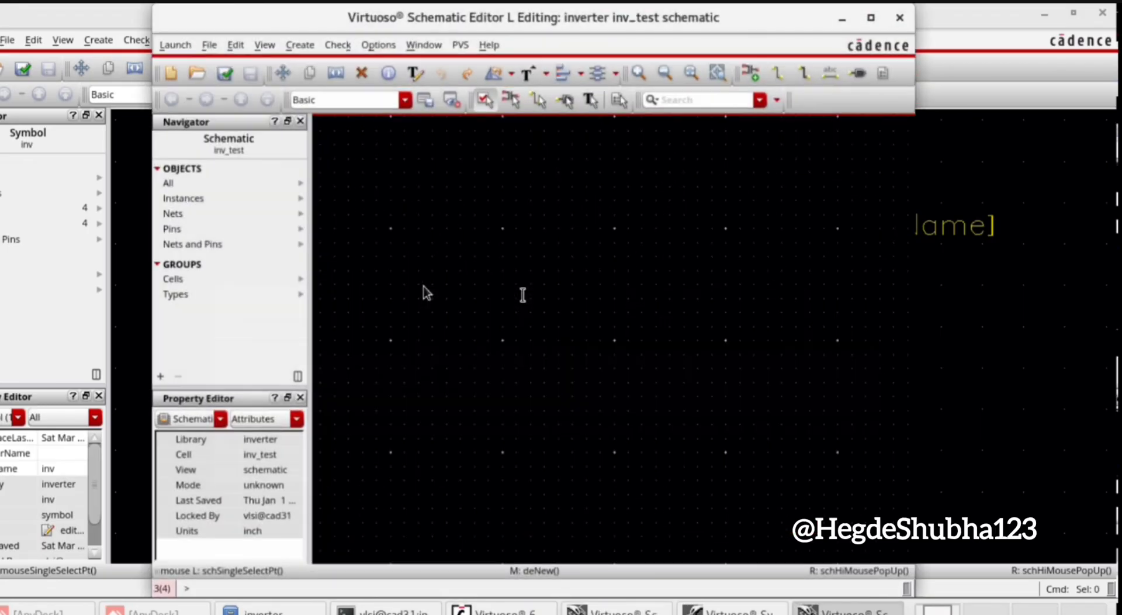
click(873, 12)
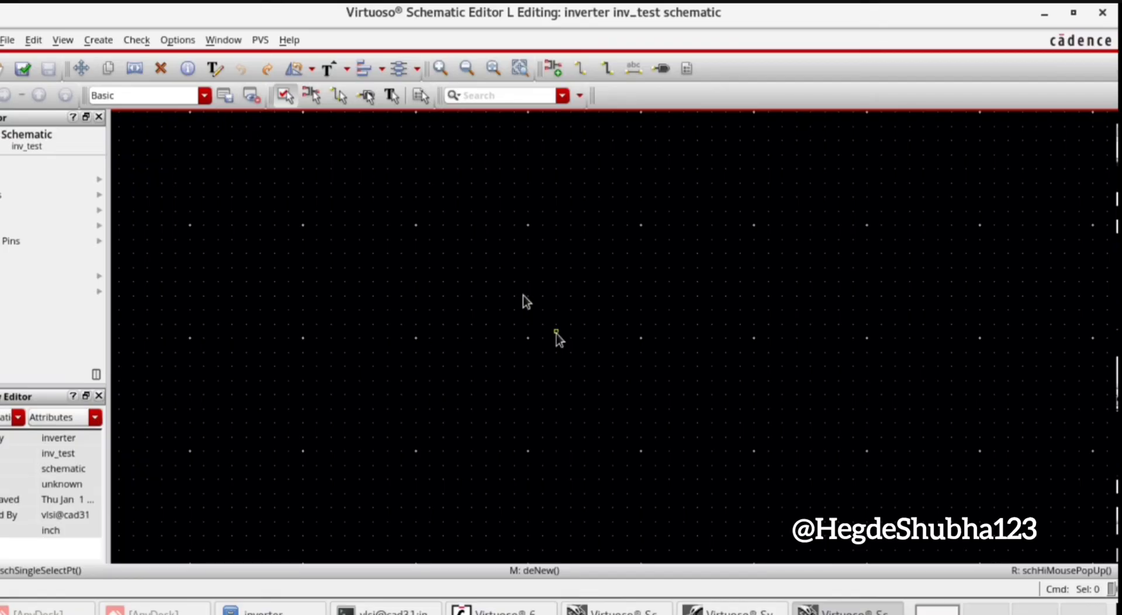
- Place one instance of the inv symbol from the inverter library near the middle of the inv_test schematic
click(97, 40)
click(113, 68)
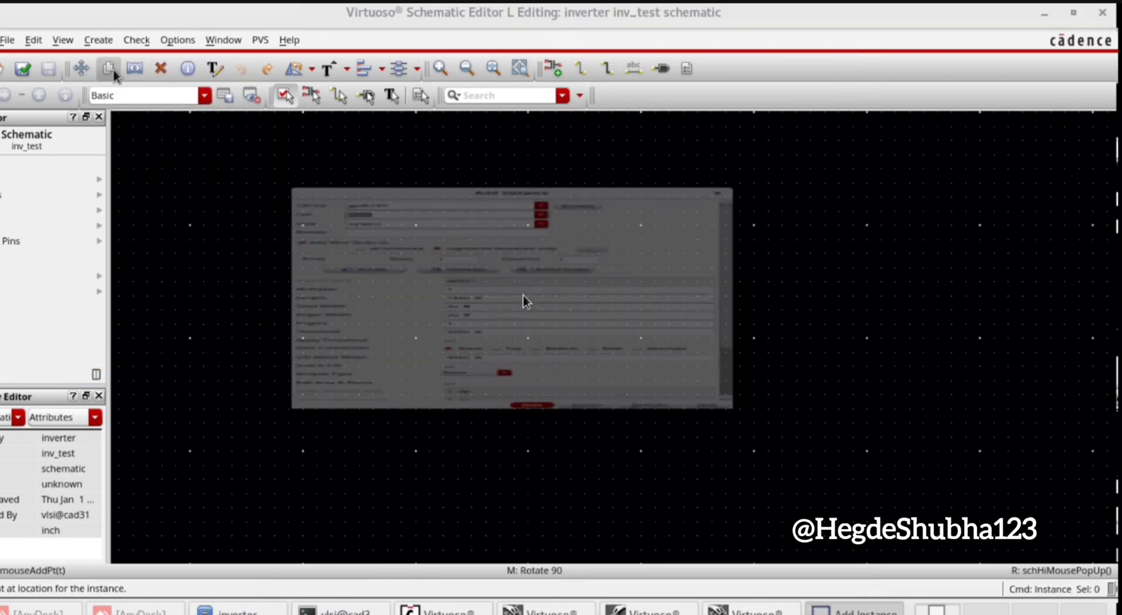
click(540, 47)
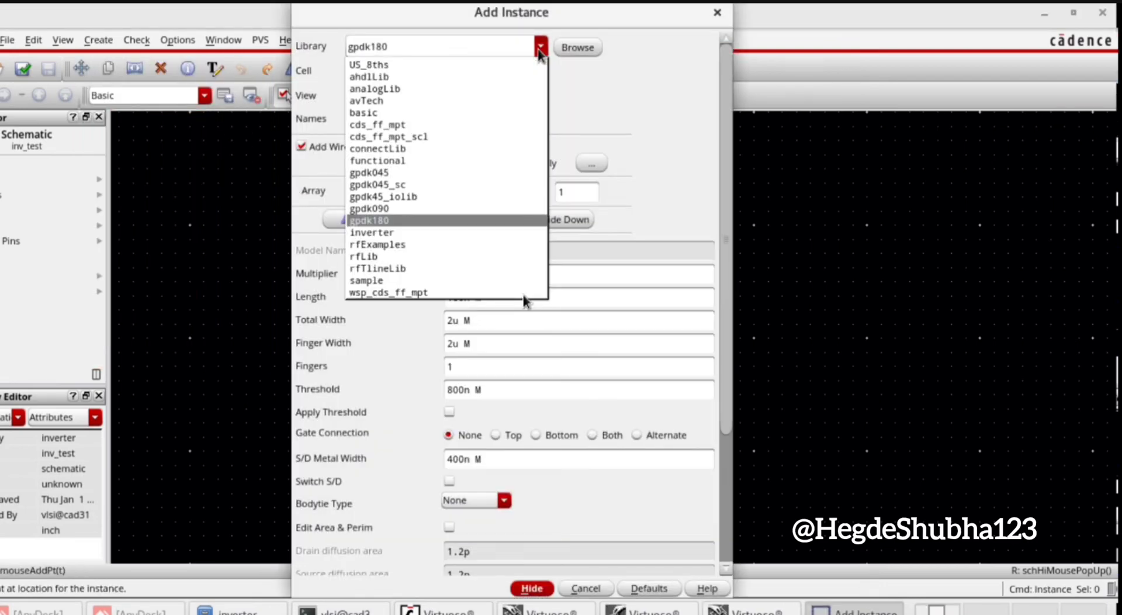
click(472, 231)
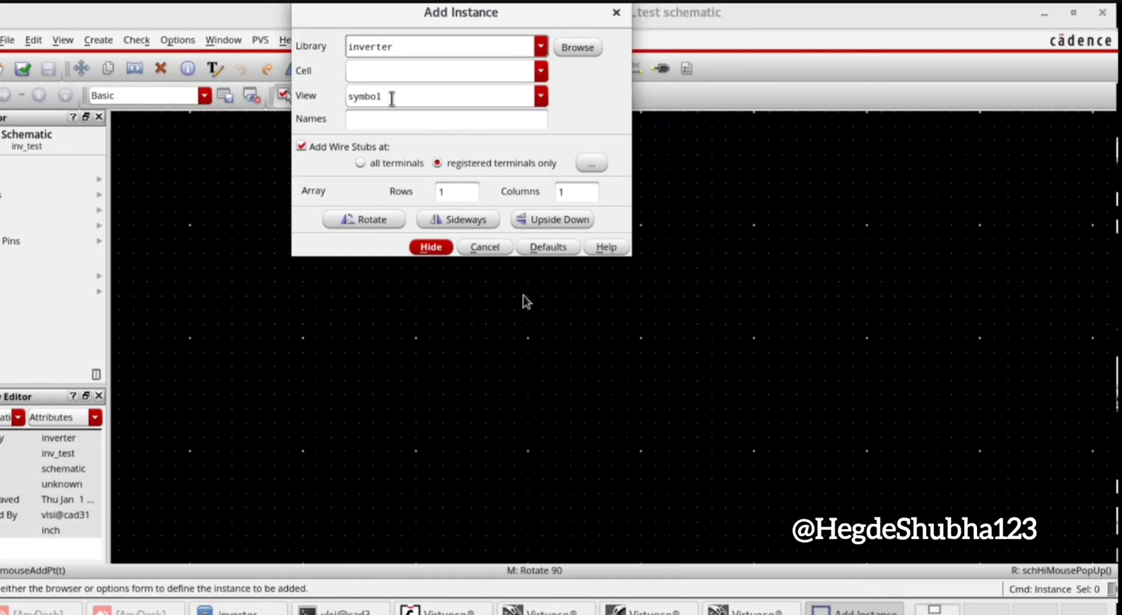
click(540, 71)
click(493, 94)
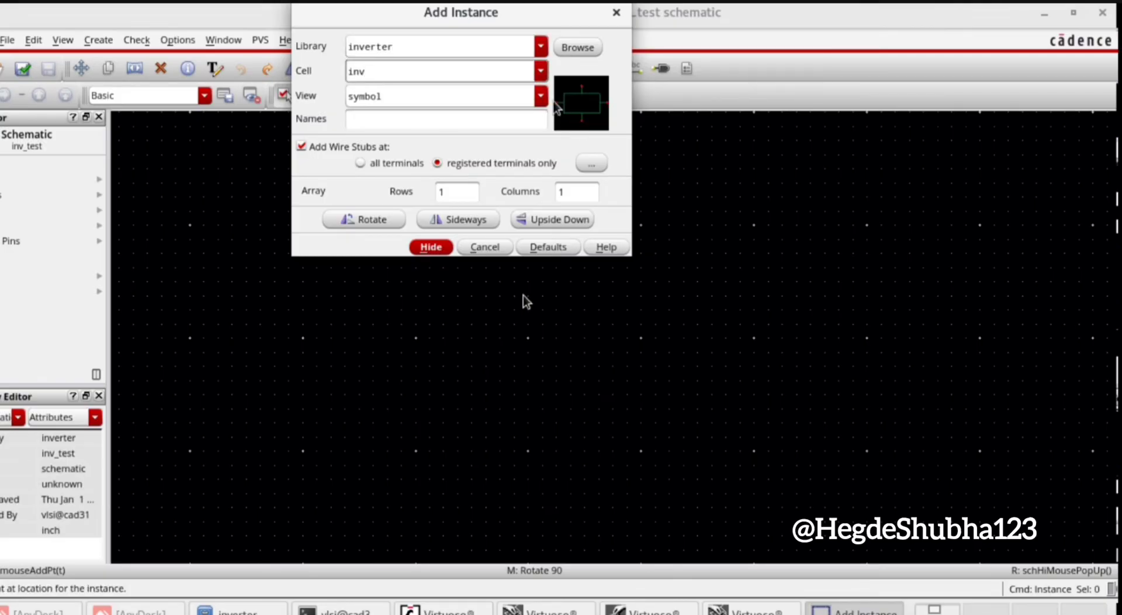
click(441, 247)
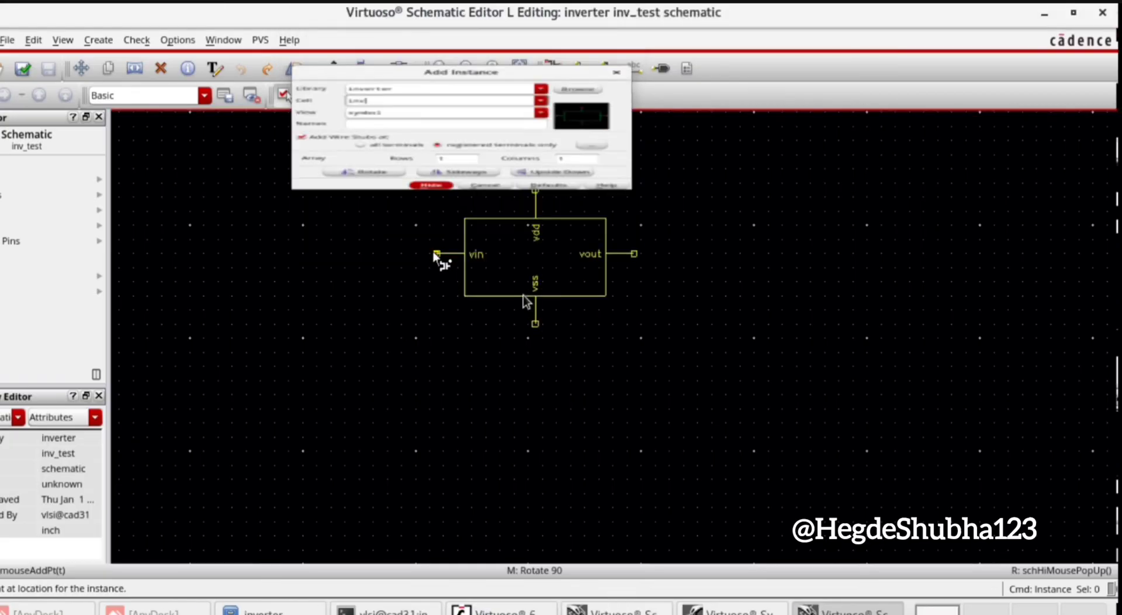
click(481, 311)
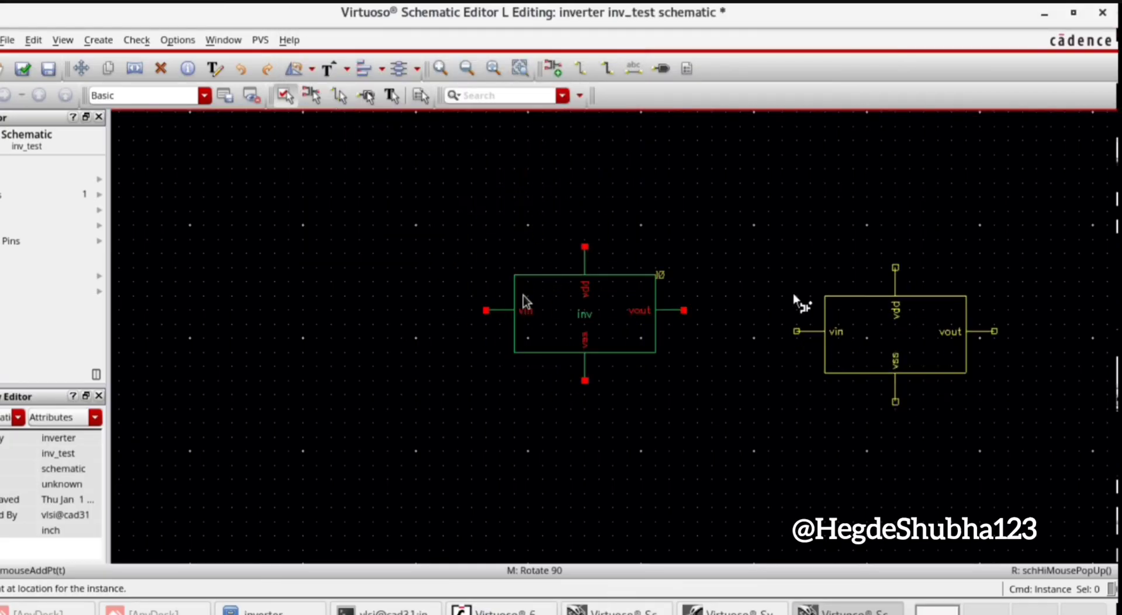
key(Escape)
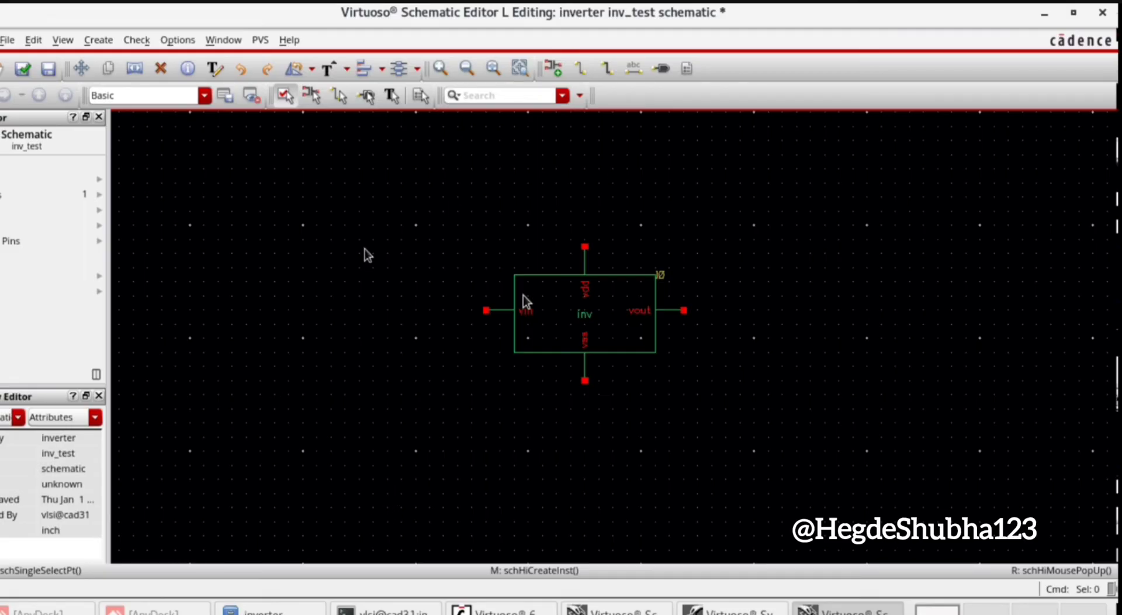
- Start adding another instance, choosing the symbol view of the vpulse cell from analogLib
click(105, 43)
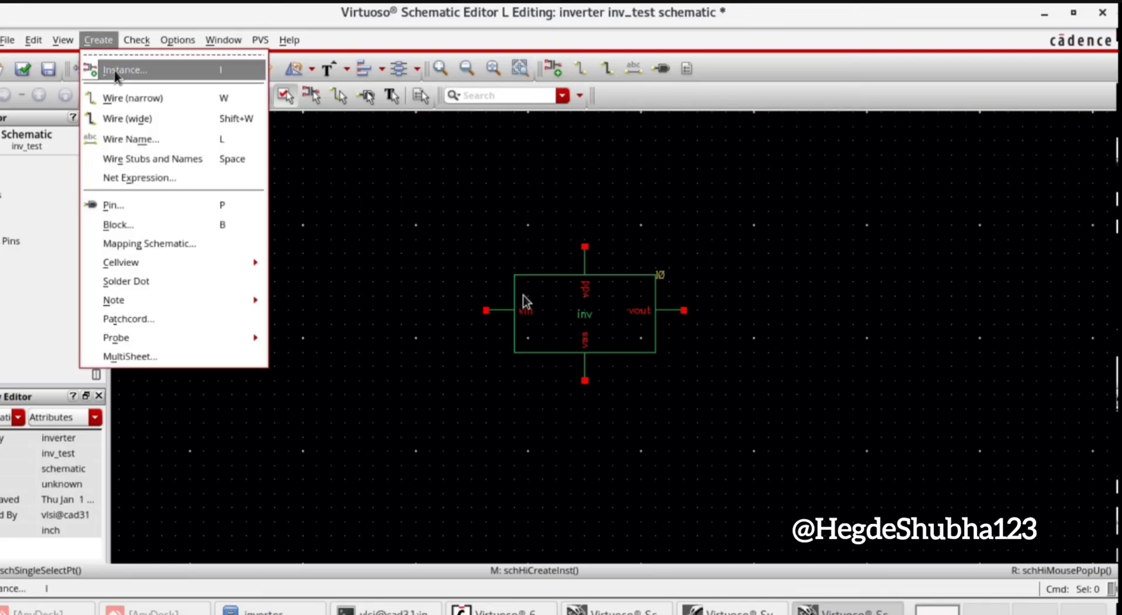
click(114, 69)
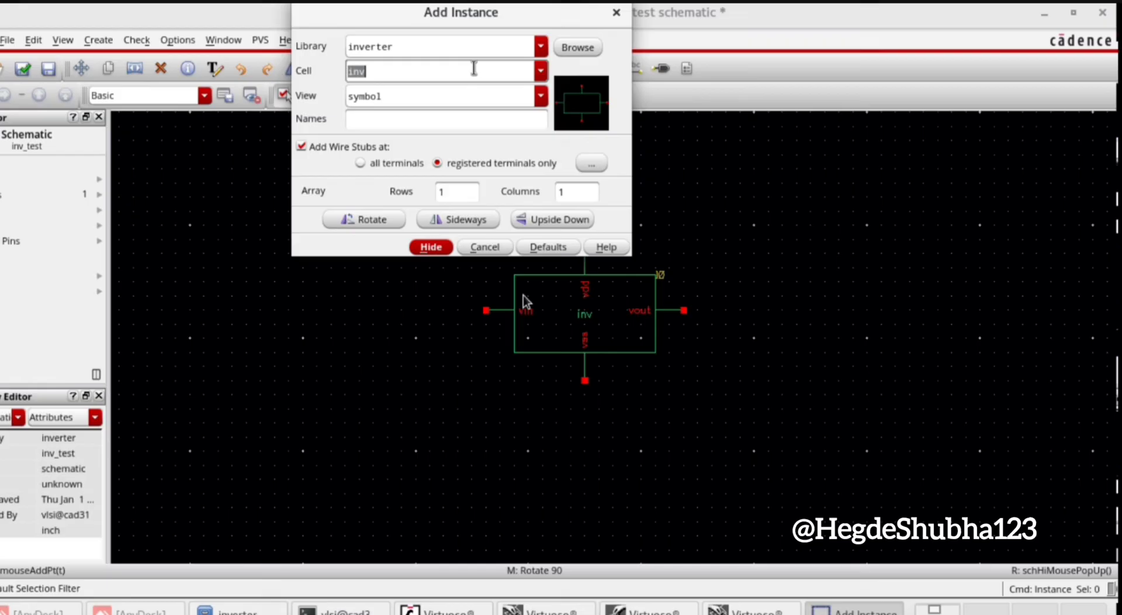
click(540, 46)
click(513, 89)
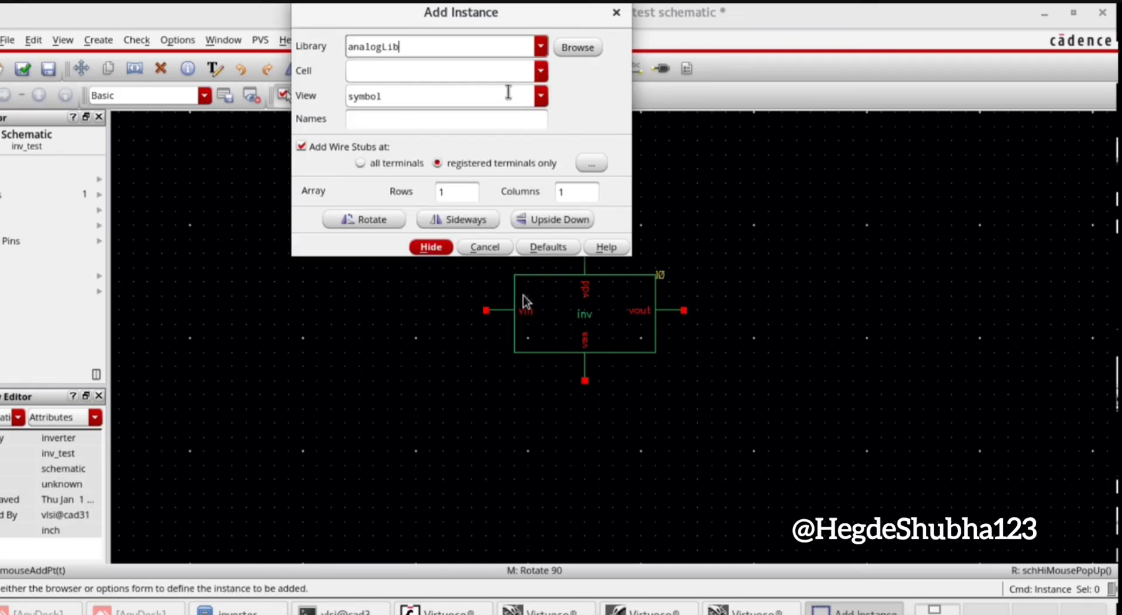
click(539, 78)
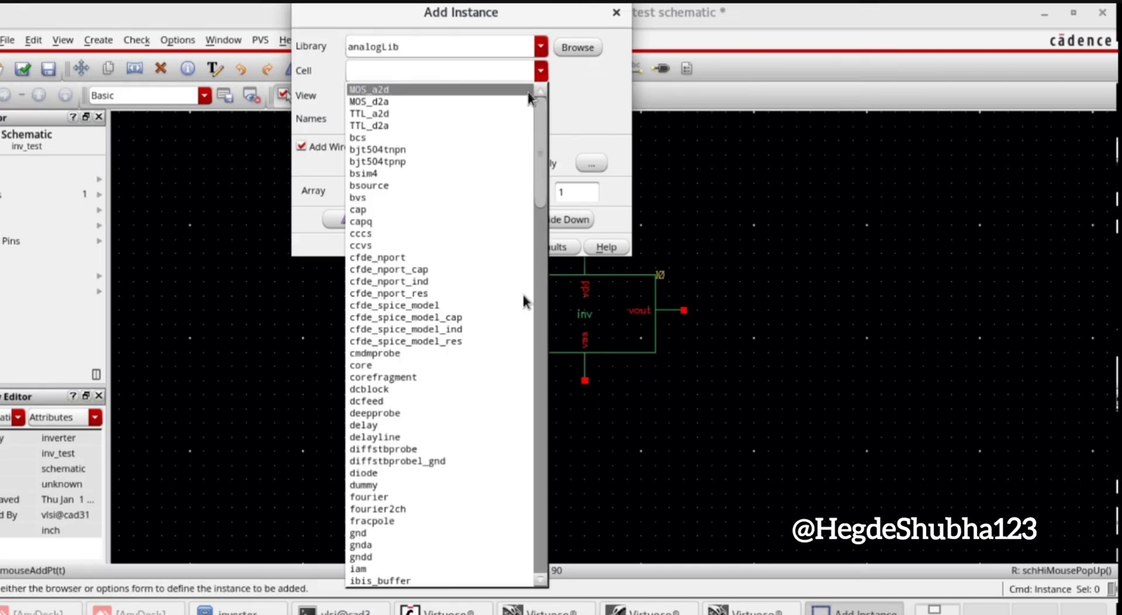
click(441, 70)
text(vp)
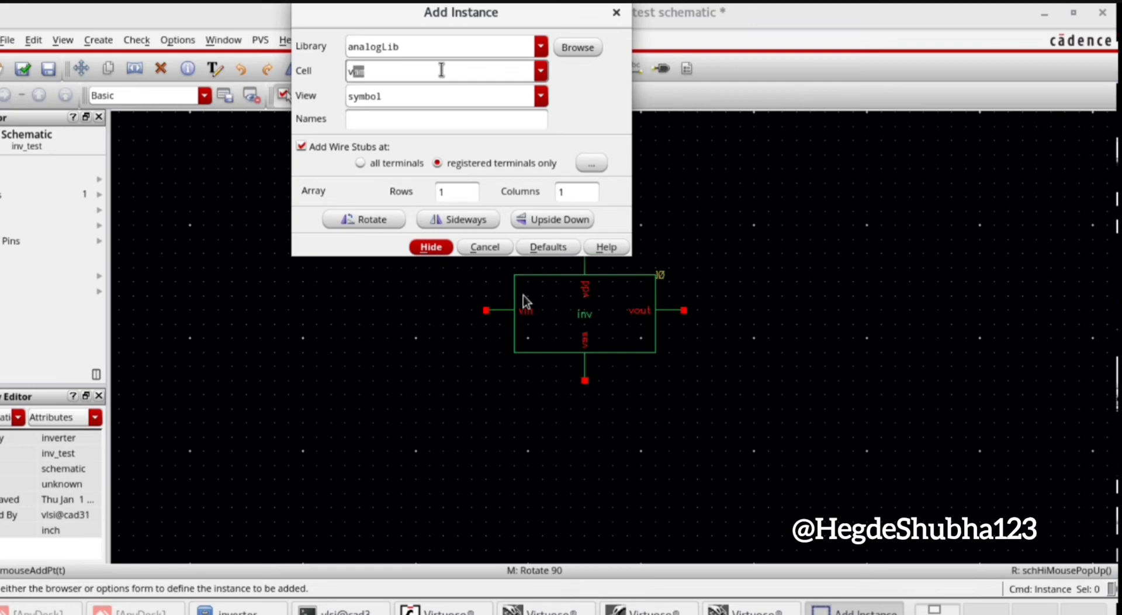
text(ulse)
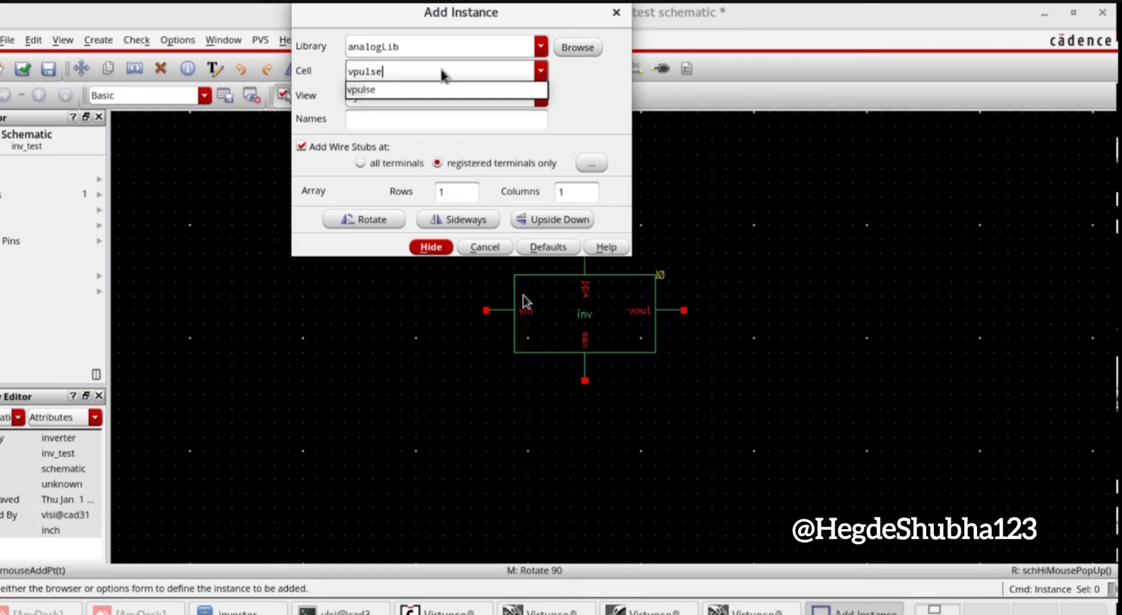
click(409, 86)
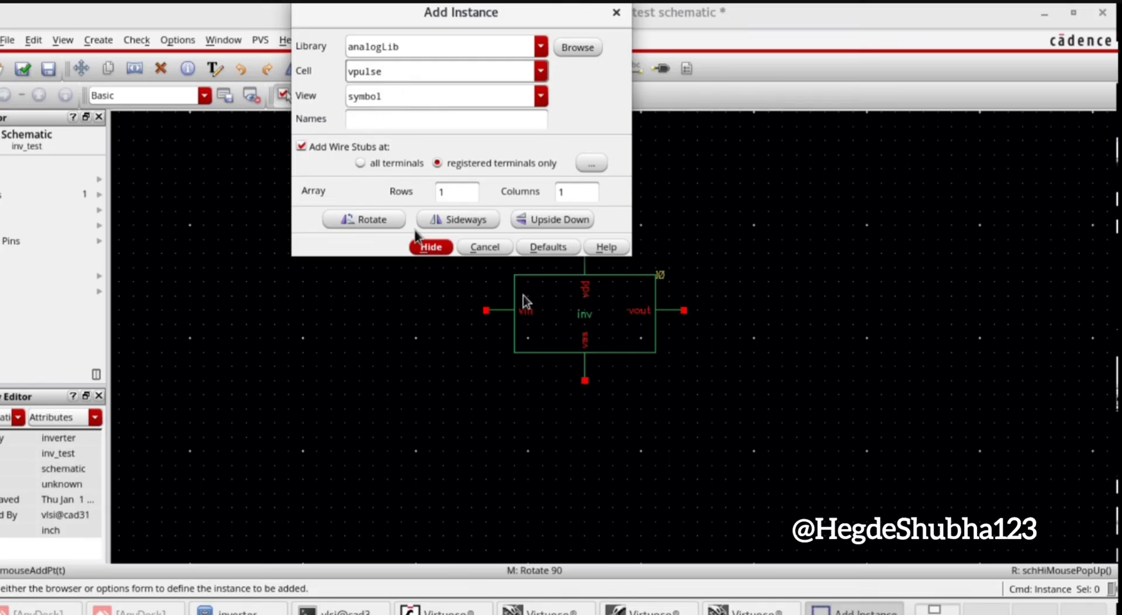
click(452, 126)
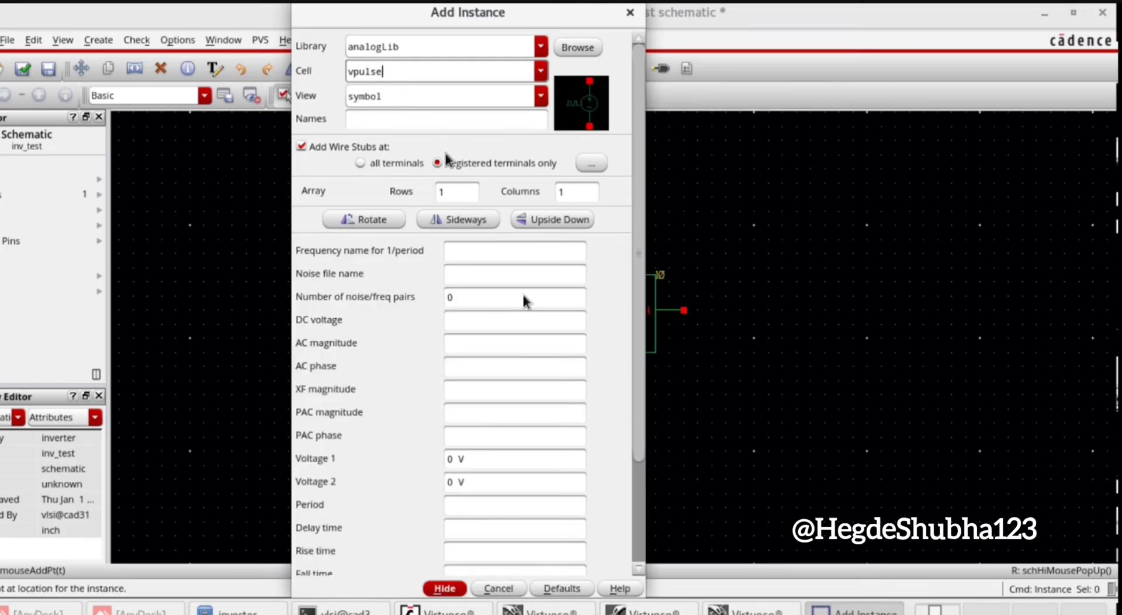
- Set Voltage 2 of the vpulse source to 1.8 V
scroll(624, 409, down, 4)
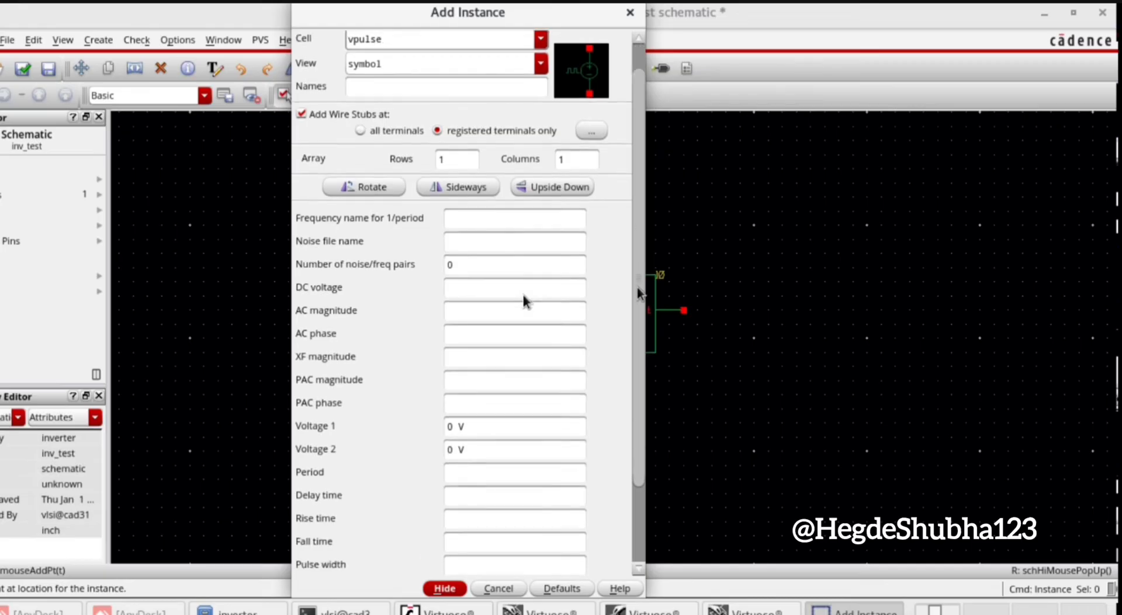
scroll(533, 165, up, 2)
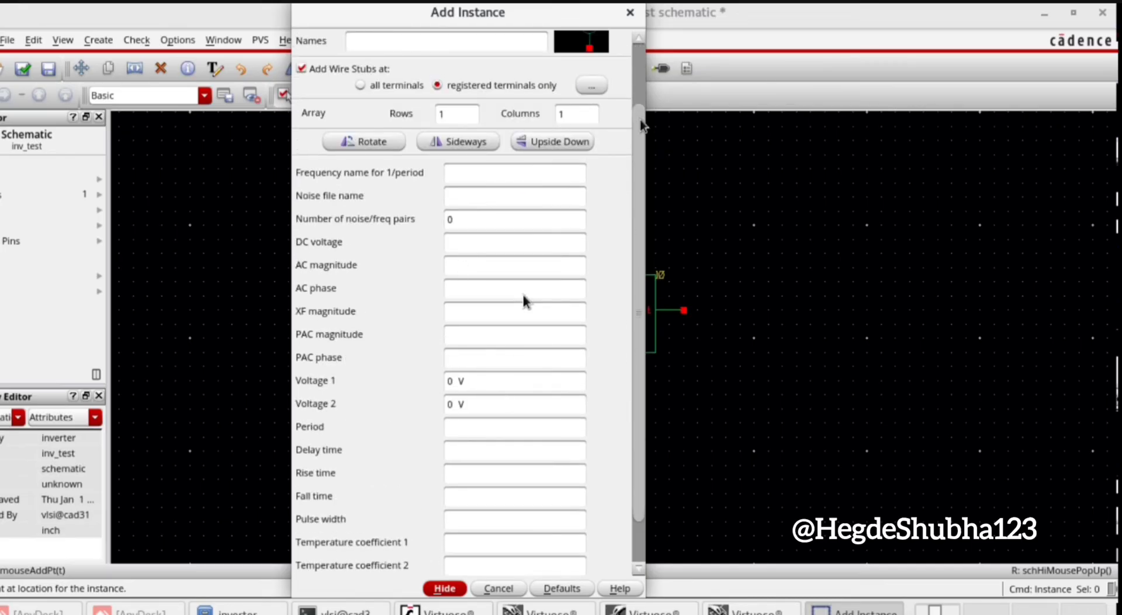
drag(640, 123, 638, 195)
drag(454, 352, 442, 353)
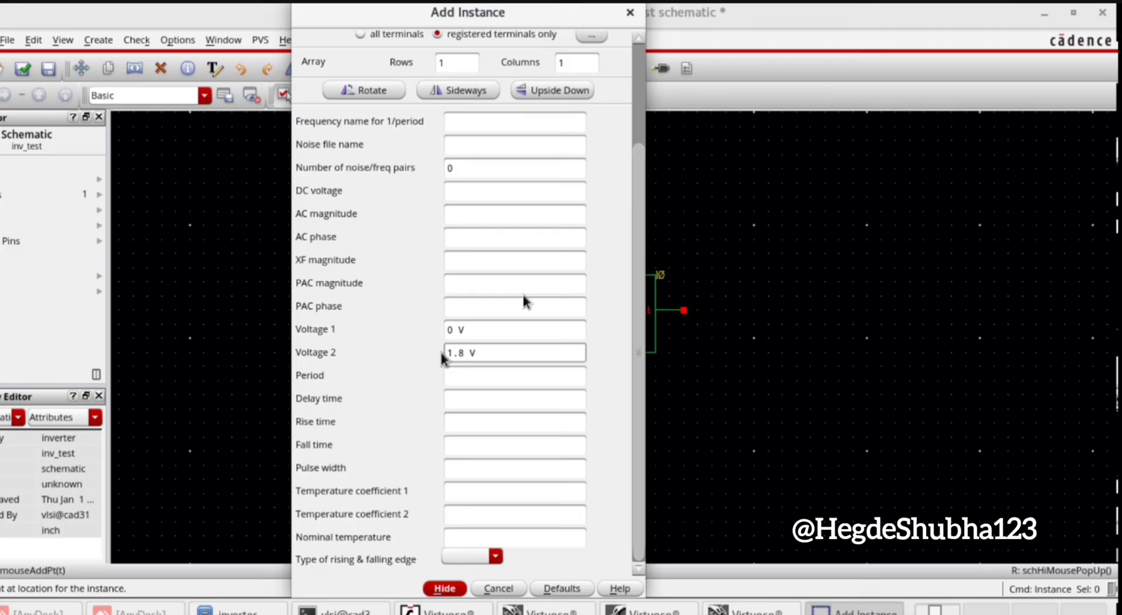
- Set the vpulse source's period to 20n s, rise time and fall time to 1n s, and pulse width to 10n s
click(453, 376)
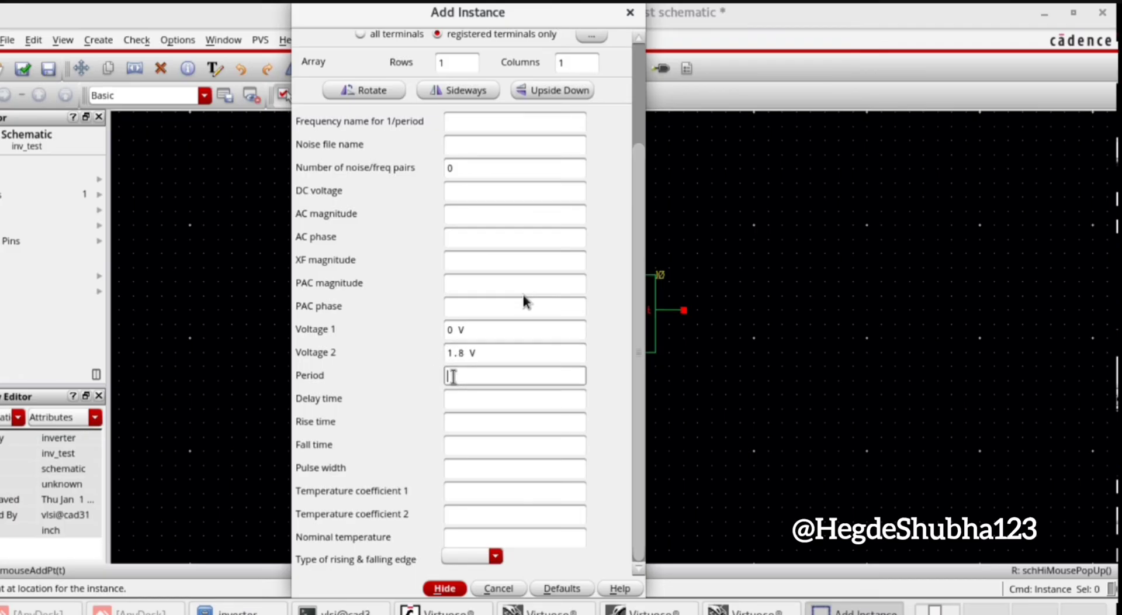
text(20n)
click(458, 423)
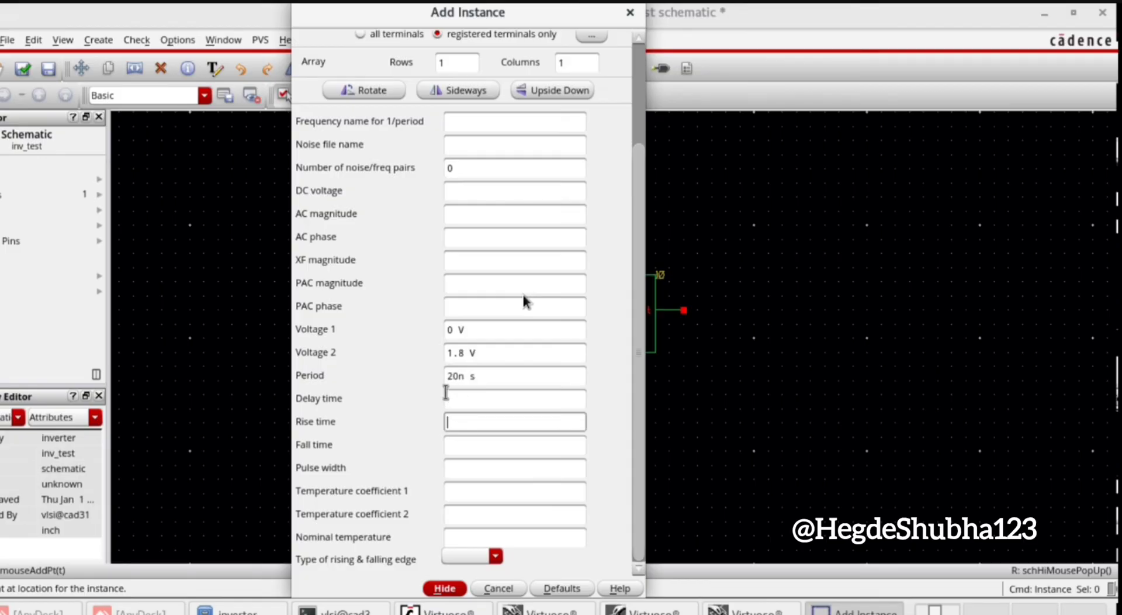
text(1n)
click(461, 446)
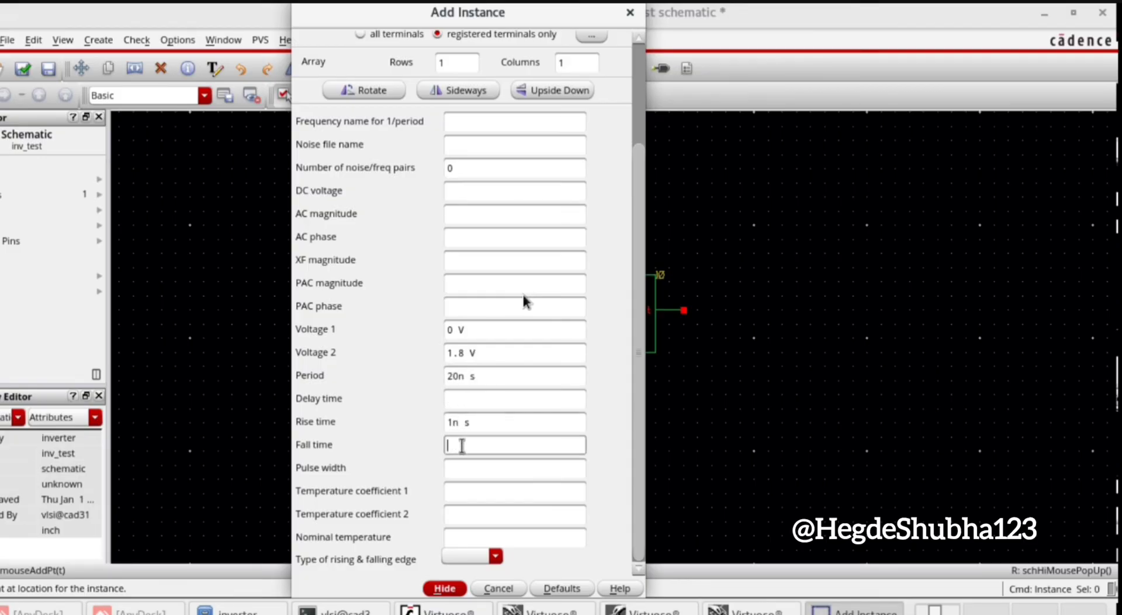
text(1n)
click(466, 467)
text(10)
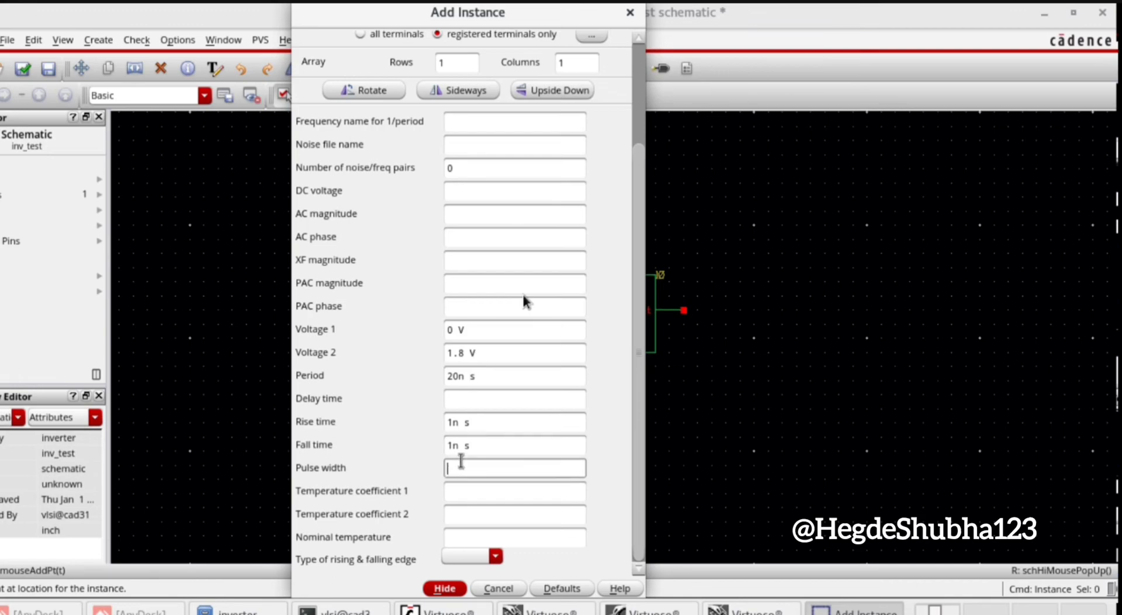
text(n)
- Place one vpulse source to the left of the inv symbol, slightly below its vin terminal
click(445, 589)
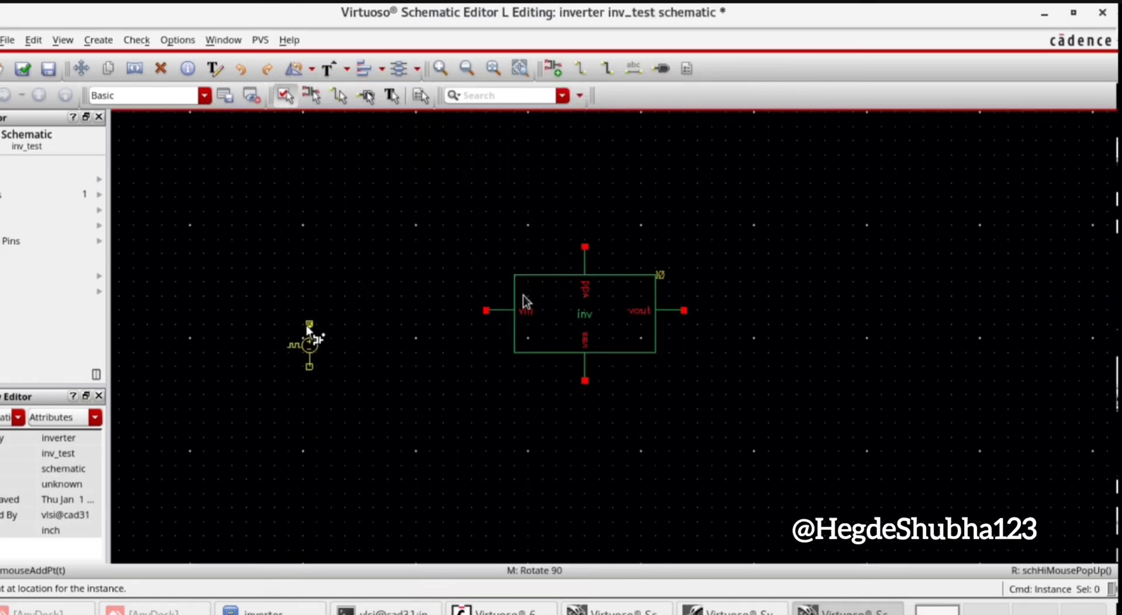
click(307, 326)
key(Escape)
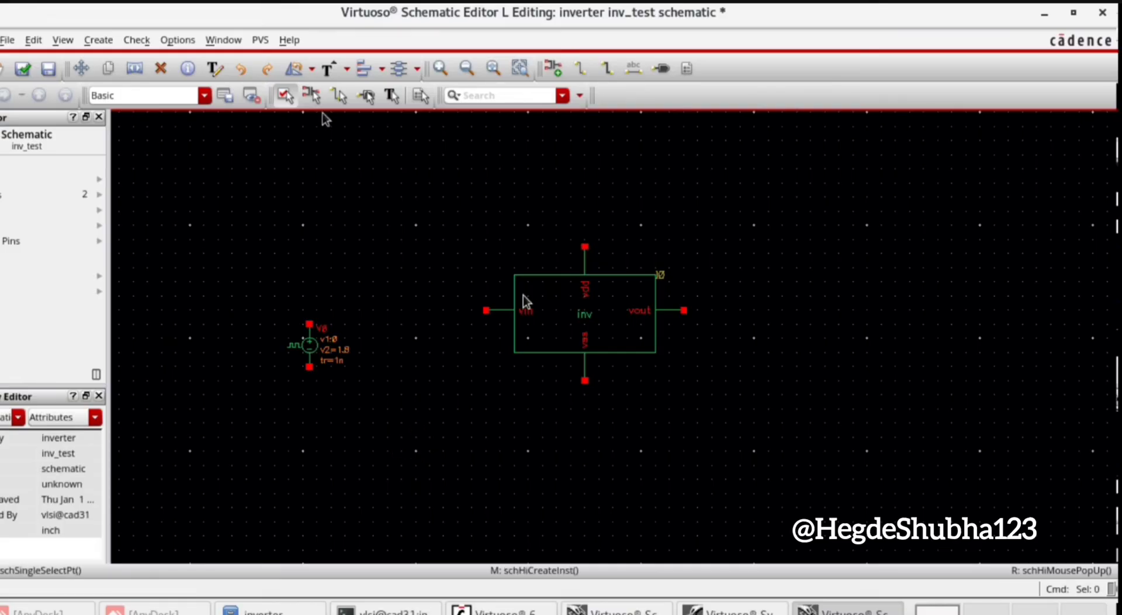
- Start adding the vdc cell from analogLib with a DC voltage of 1.8 V
click(108, 40)
click(114, 70)
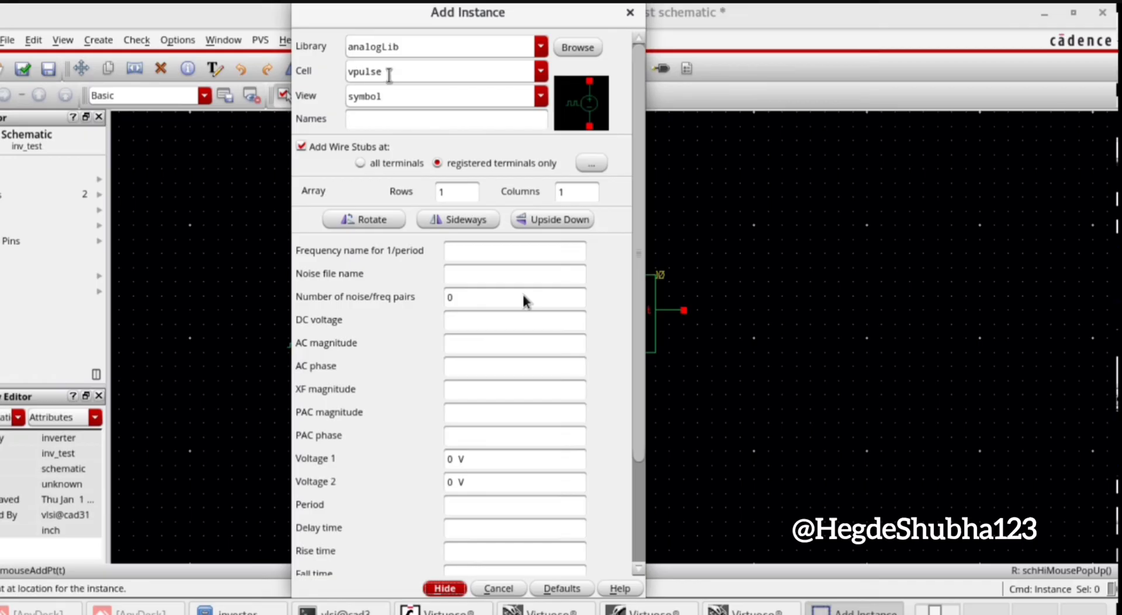
drag(388, 71, 327, 72)
text(vdc)
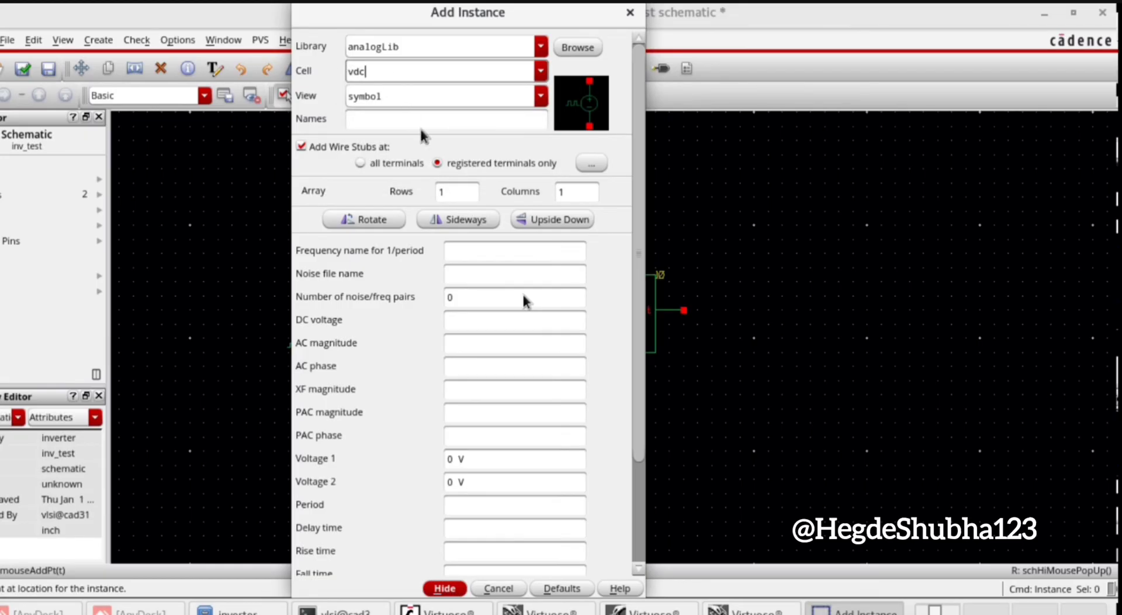
click(459, 298)
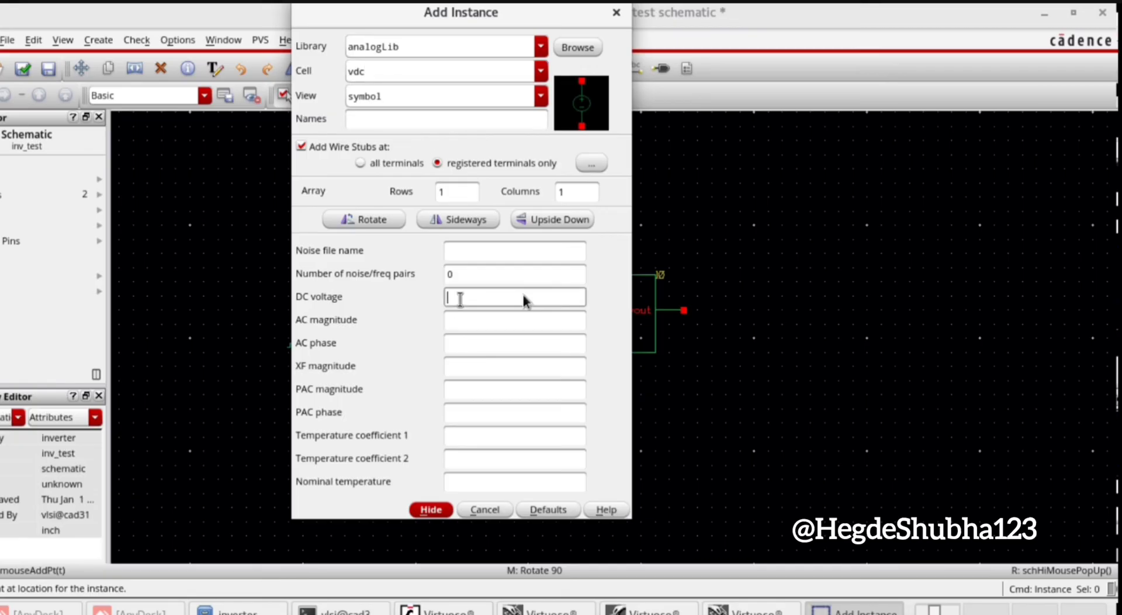
text(1.8)
- Rotate the vdc source by 90 degrees and place it above and slightly right of the inverter's vdd terminal
click(430, 510)
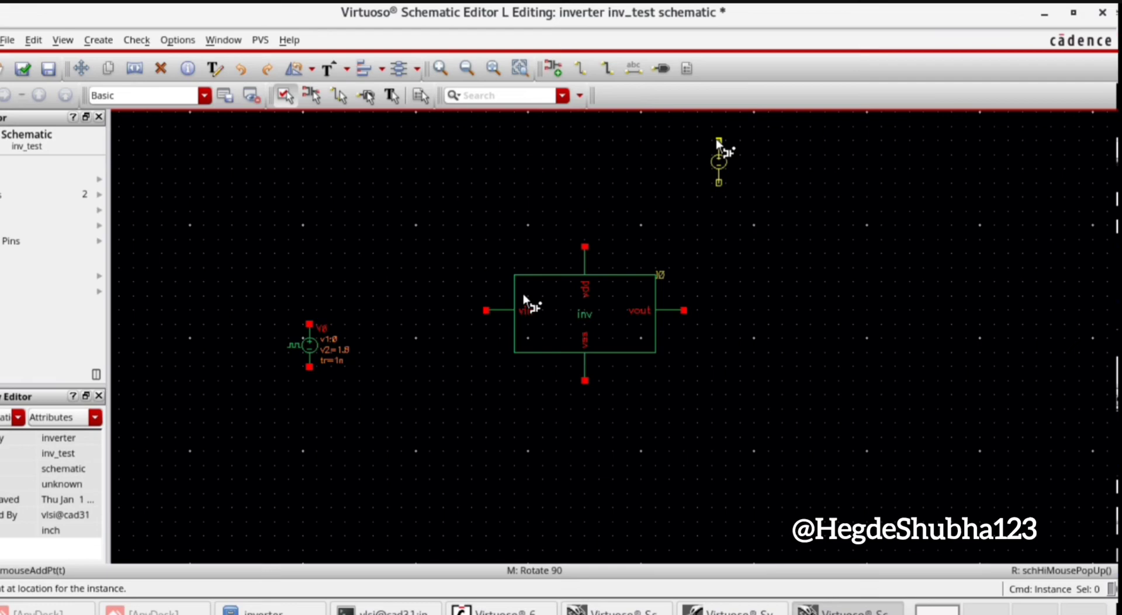
middle_click(718, 139)
click(636, 164)
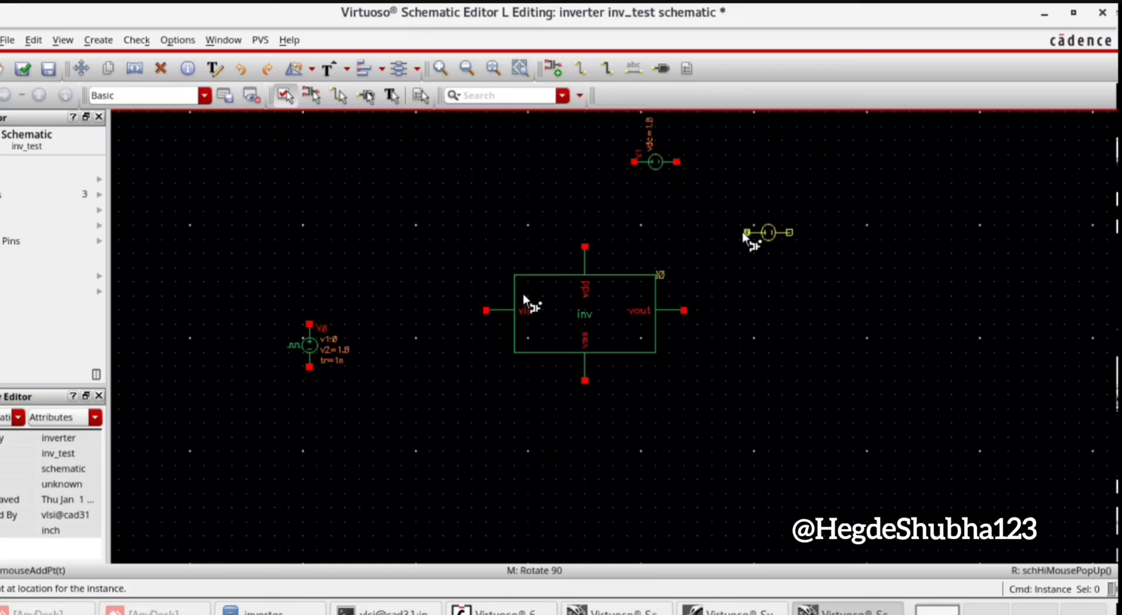
key(Escape)
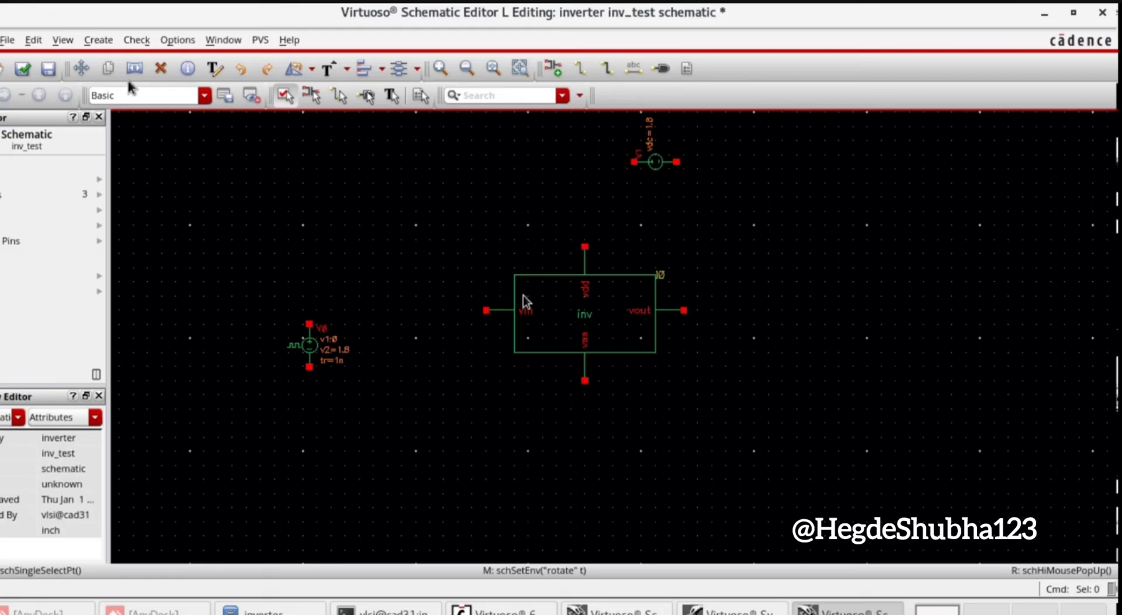
- Start adding the cap cell from analogLib with a capacitance of 100f F
click(101, 39)
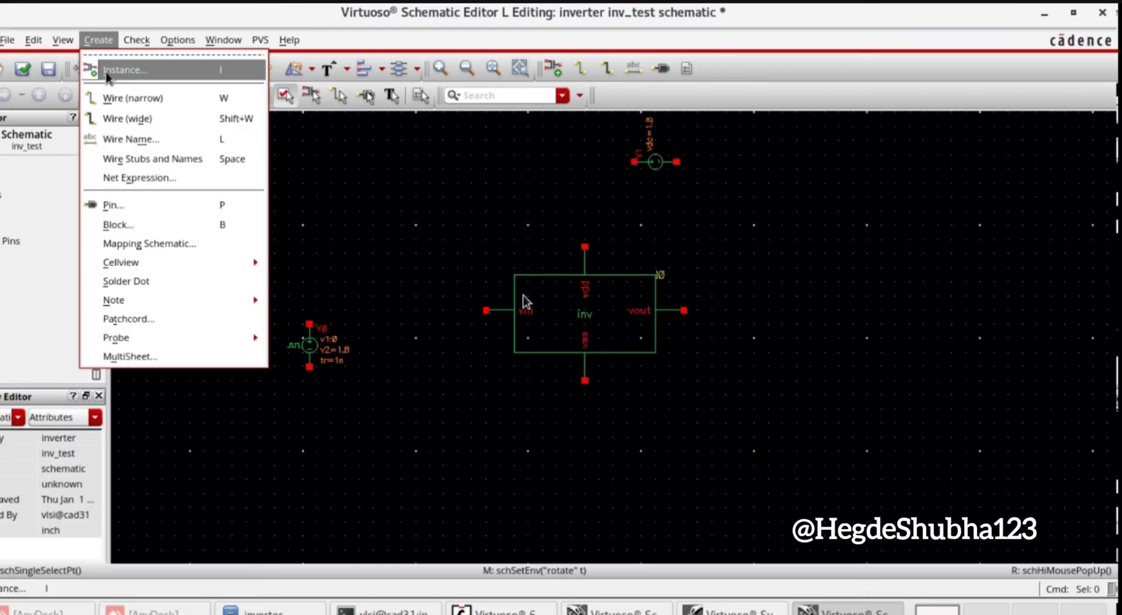
click(123, 70)
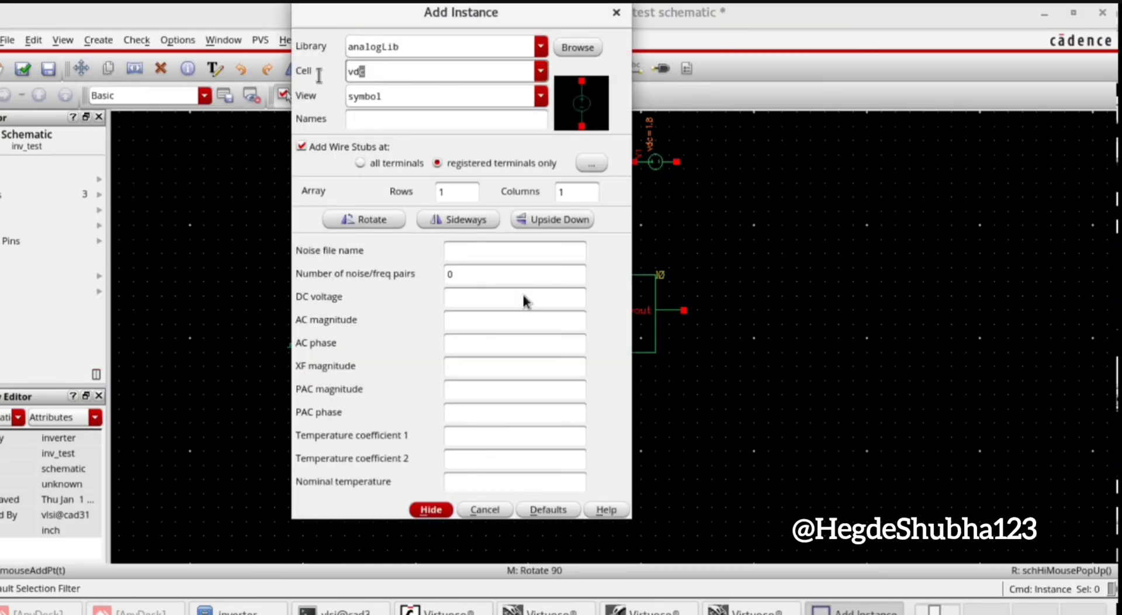
text(cap)
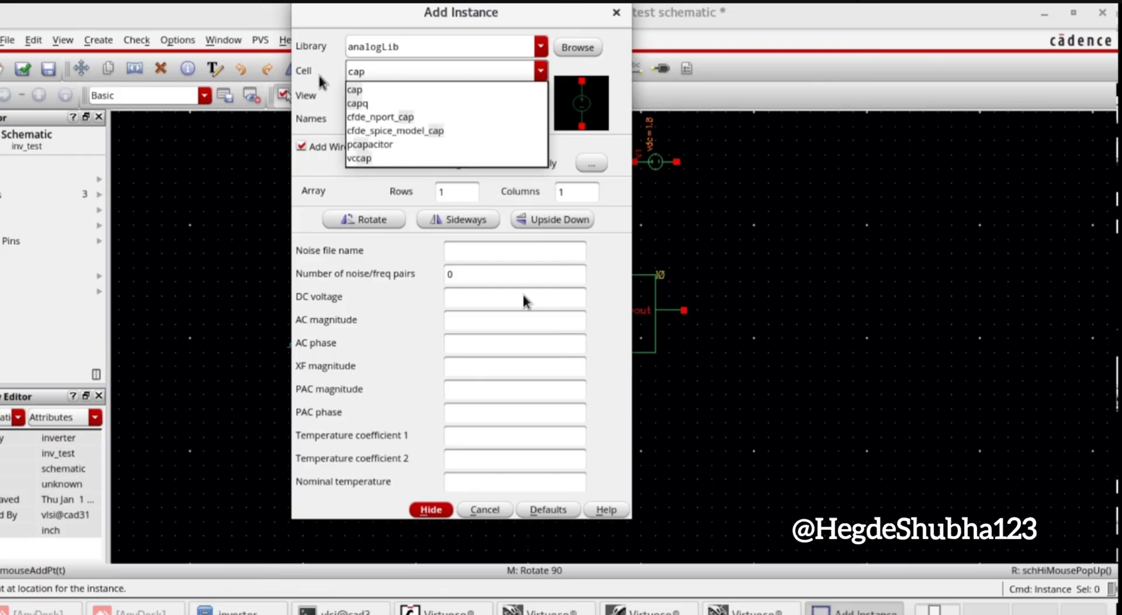
click(364, 90)
click(457, 299)
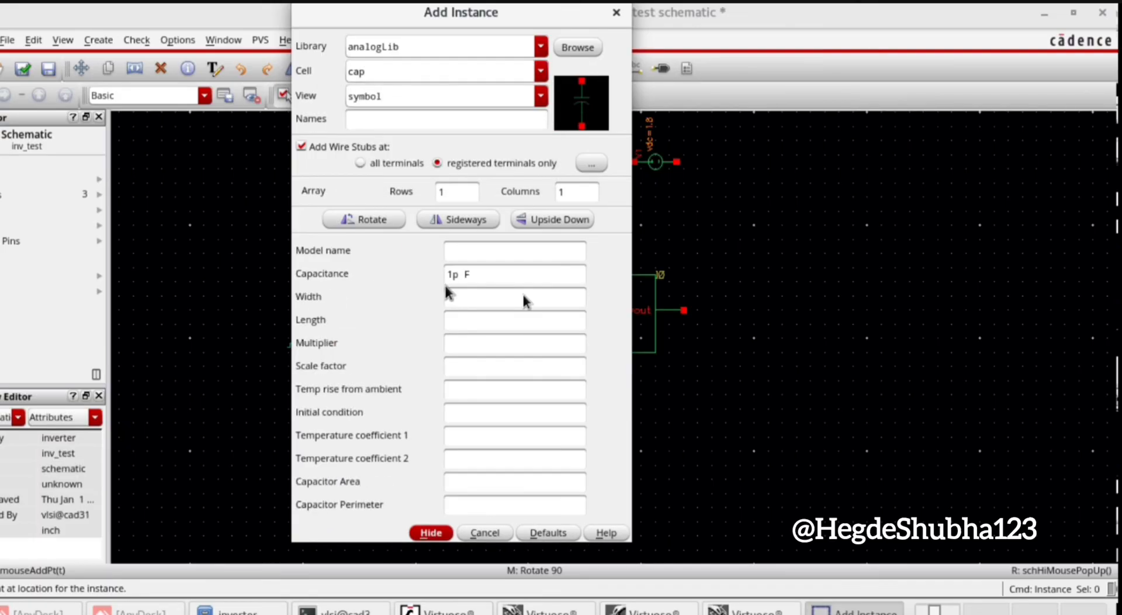
click(447, 277)
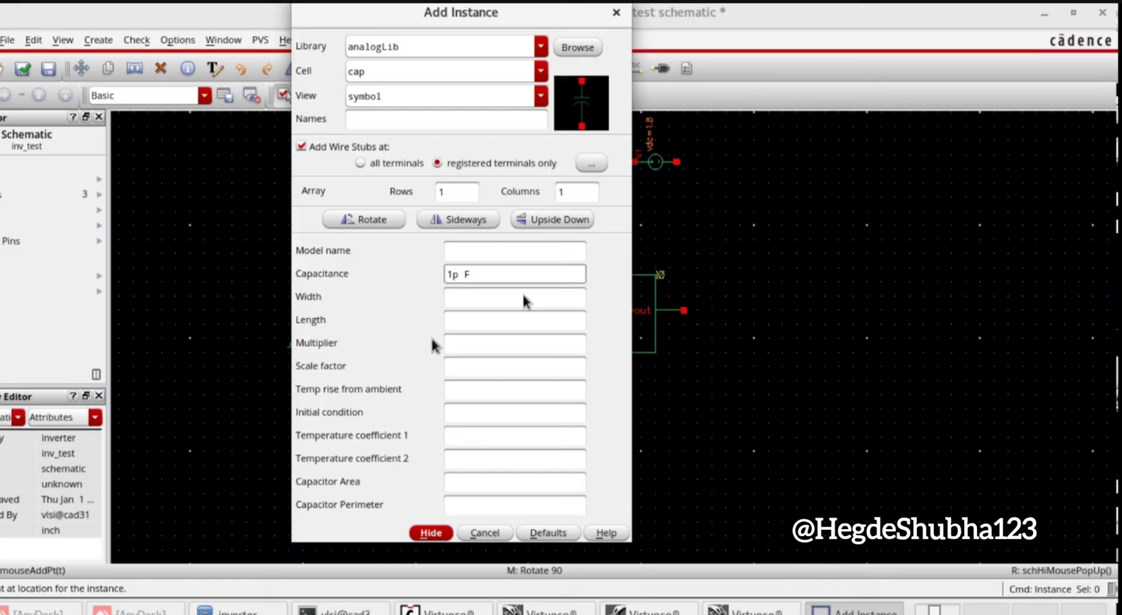
text(.)
- Place the capacitor to the right of the inverter's vout terminal and delete the stray capacitor near the sheet's lower edge
click(431, 532)
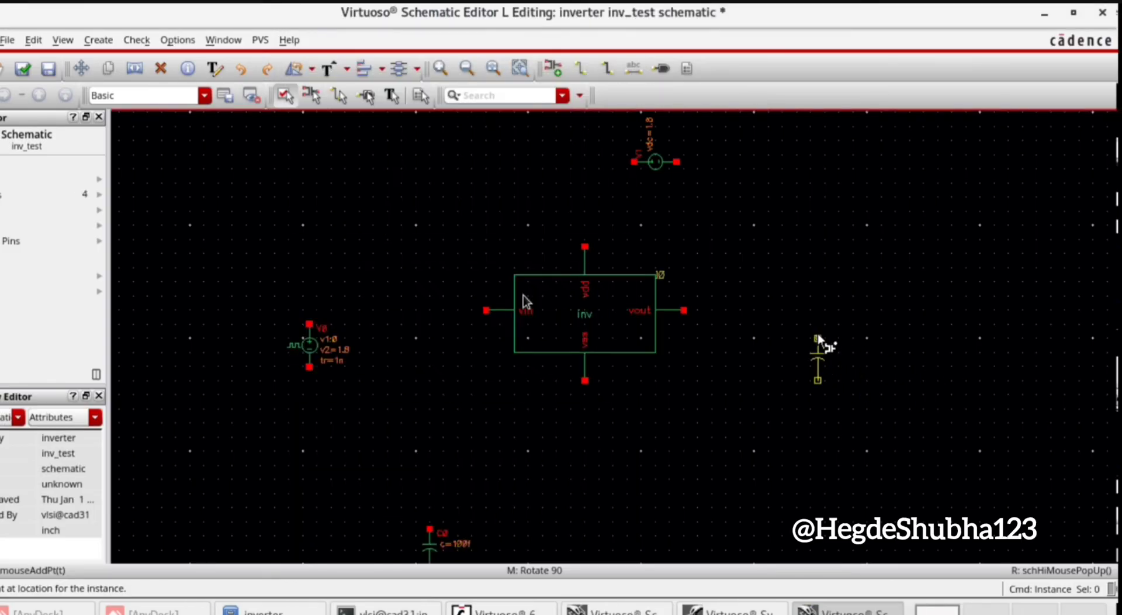
click(818, 328)
key(Escape)
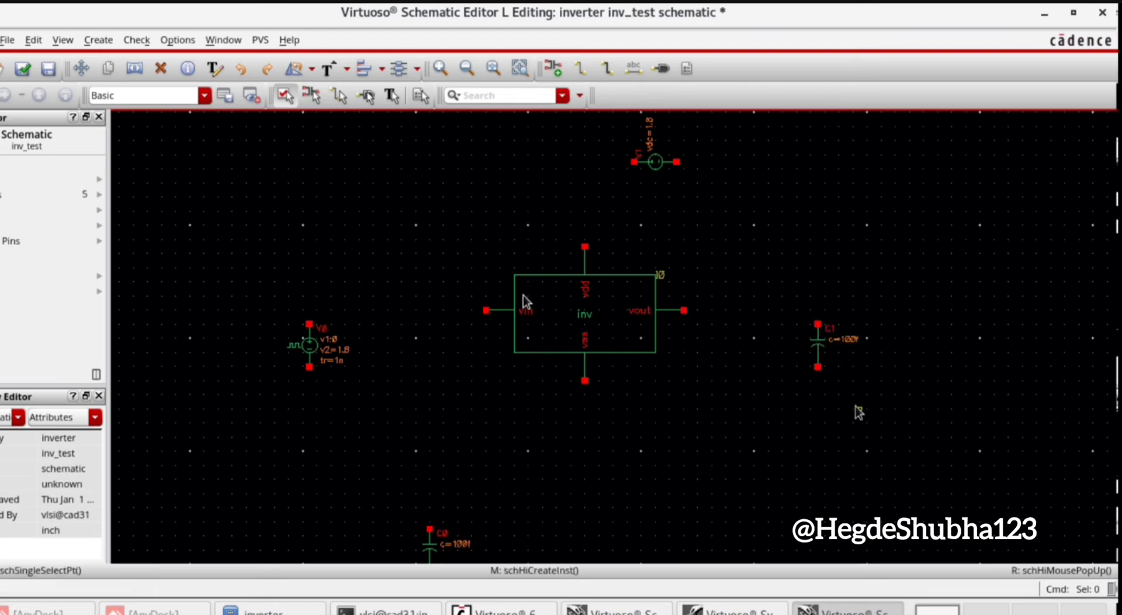
click(439, 544)
key(Delete)
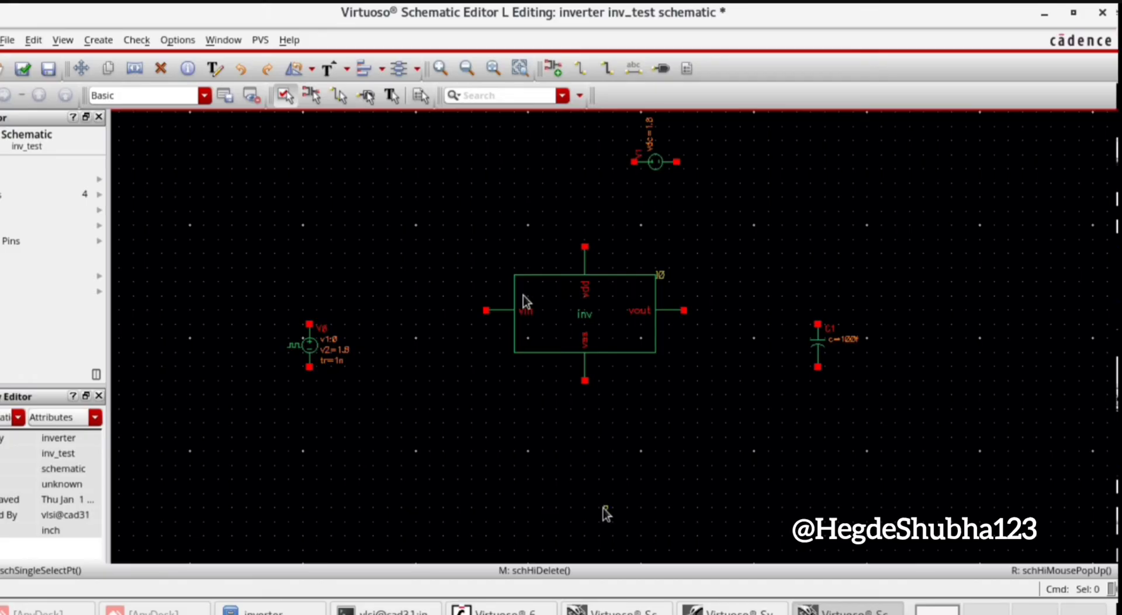
- Place four analogLib gnd symbols: below the pulse source, the inverter's vss terminal and the capacitor, and right of the vdc source
click(98, 40)
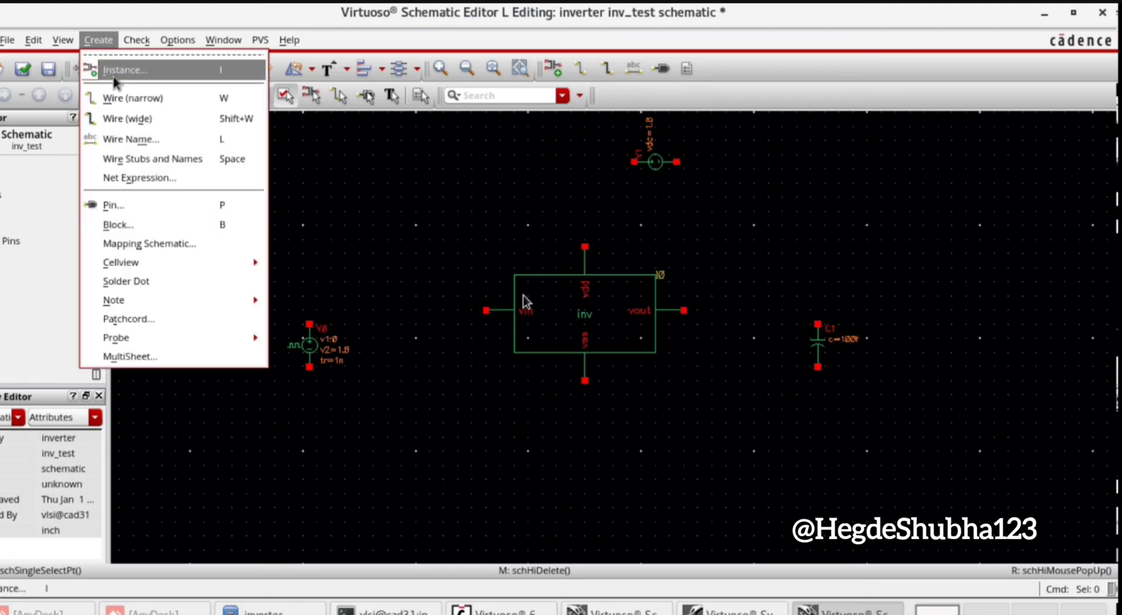
click(121, 71)
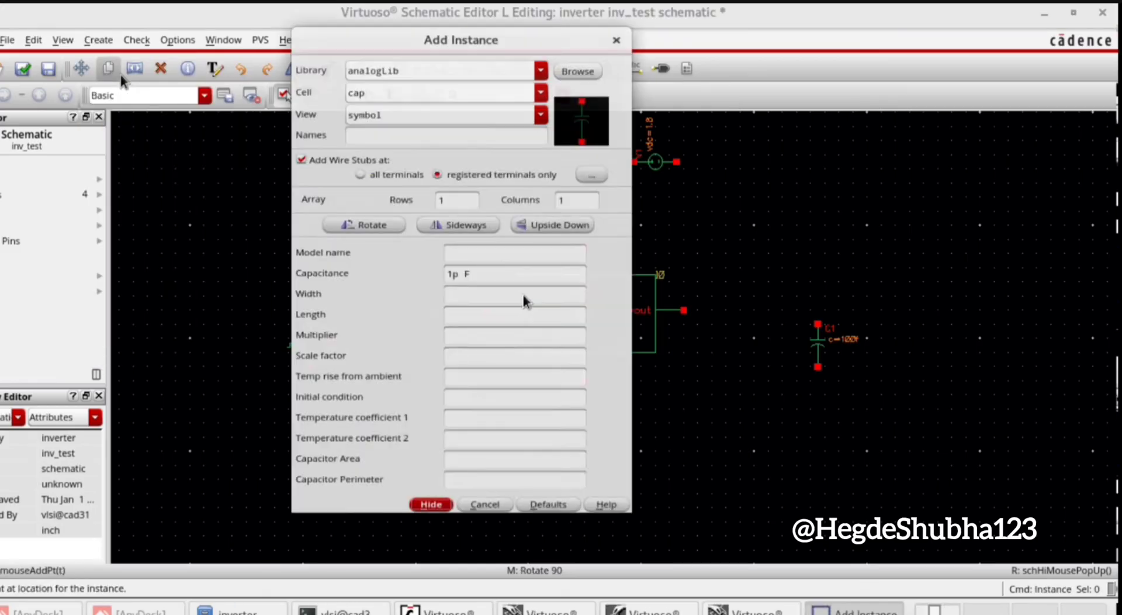
double_click(377, 70)
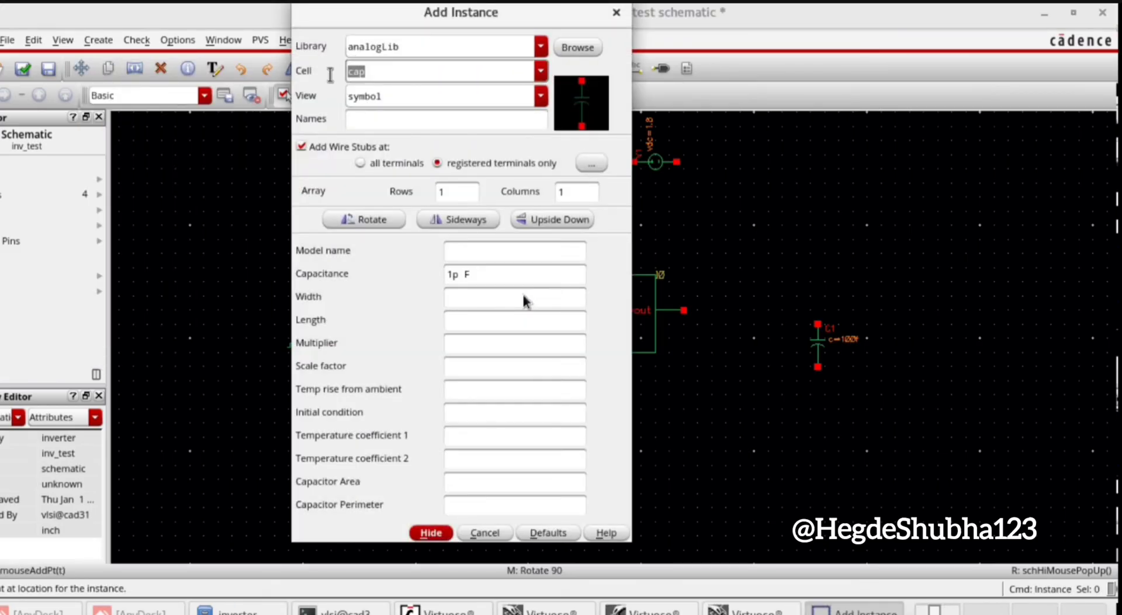
text(gnd)
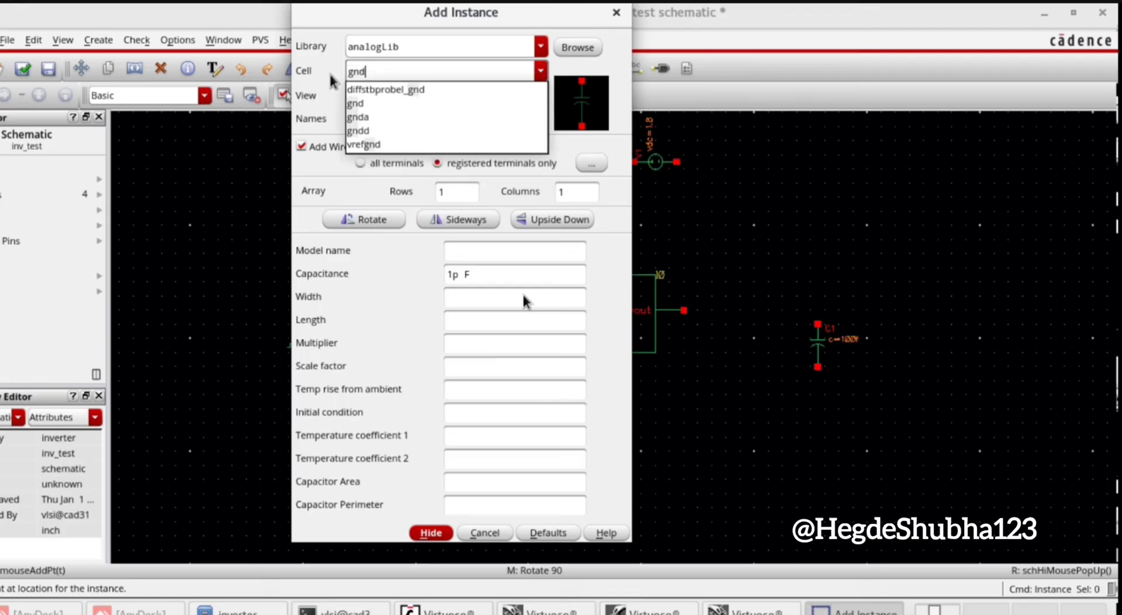
click(353, 105)
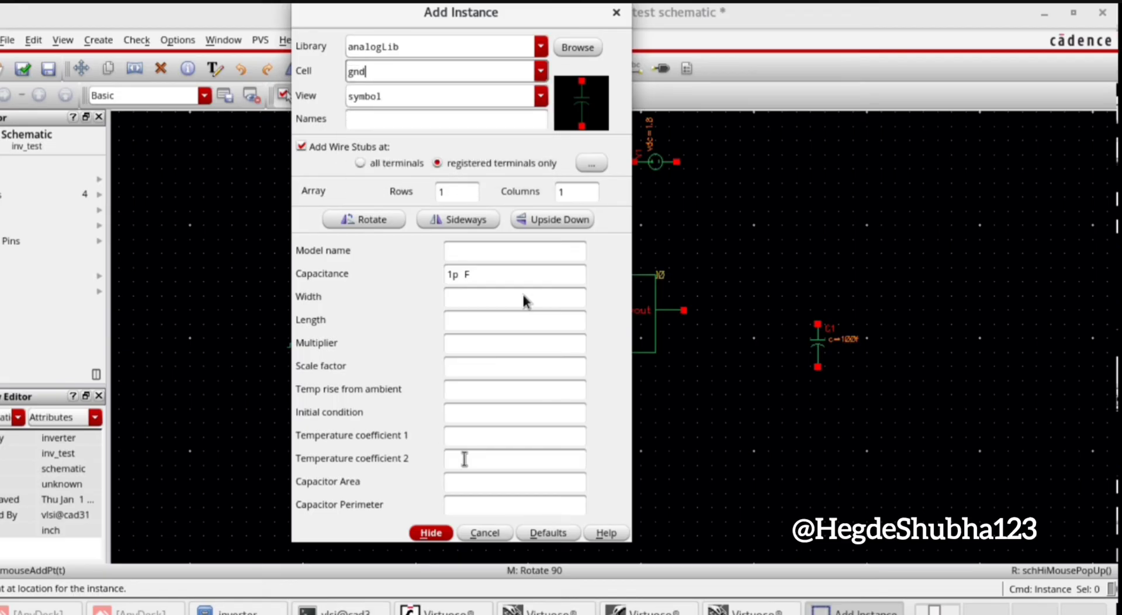
click(309, 402)
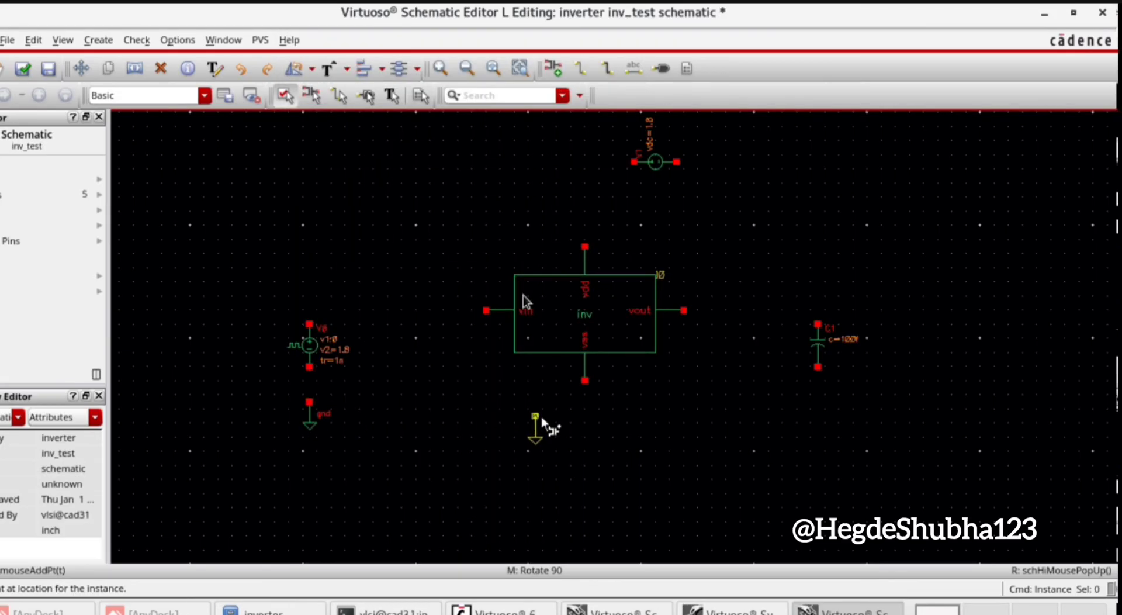
click(585, 431)
click(824, 424)
click(726, 162)
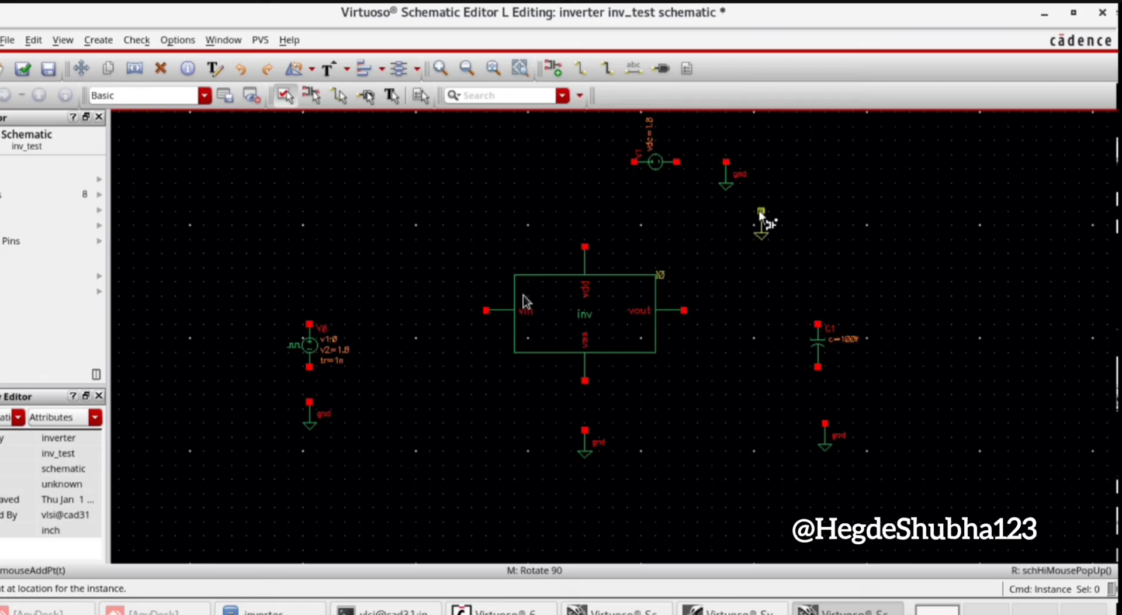
key(Escape)
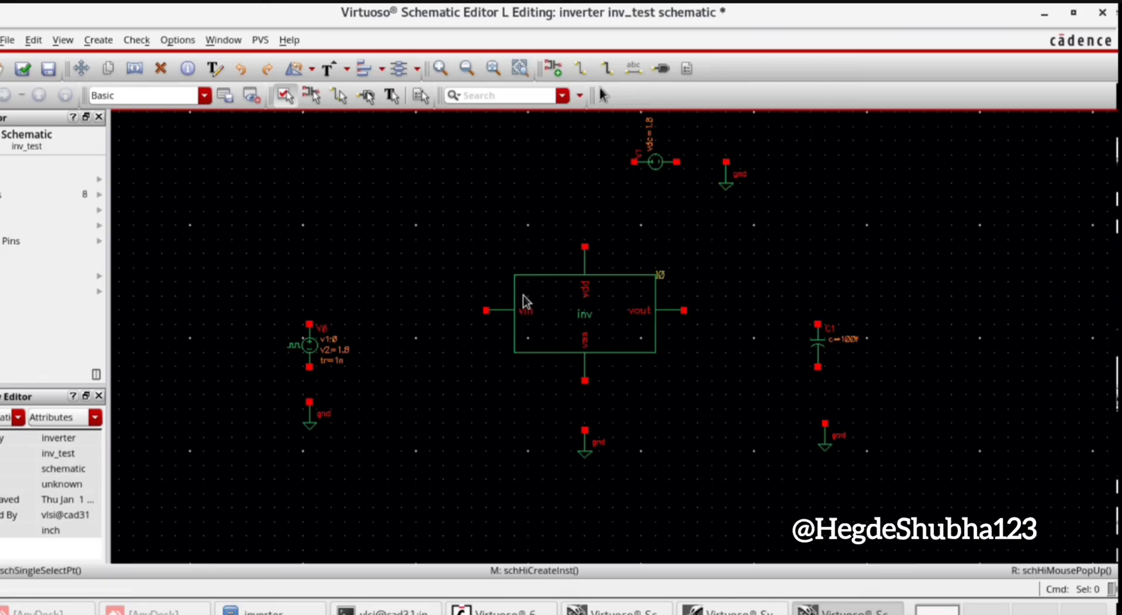
- Wire the pulse source's upper terminal to the inverter's vin and its lower terminal to the gnd beneath it
click(101, 41)
click(109, 95)
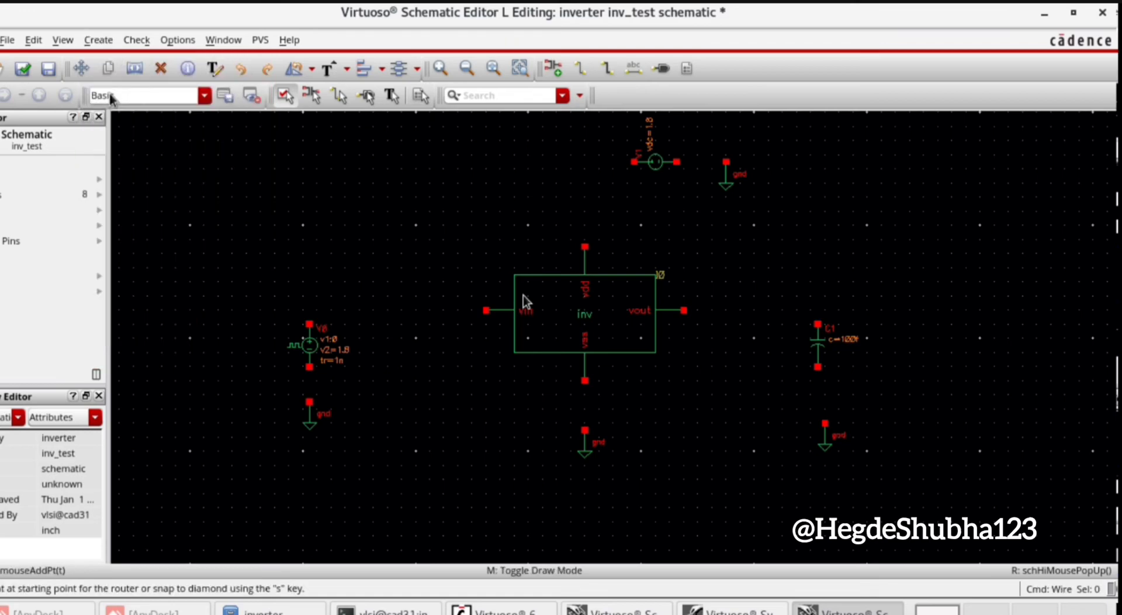
click(310, 324)
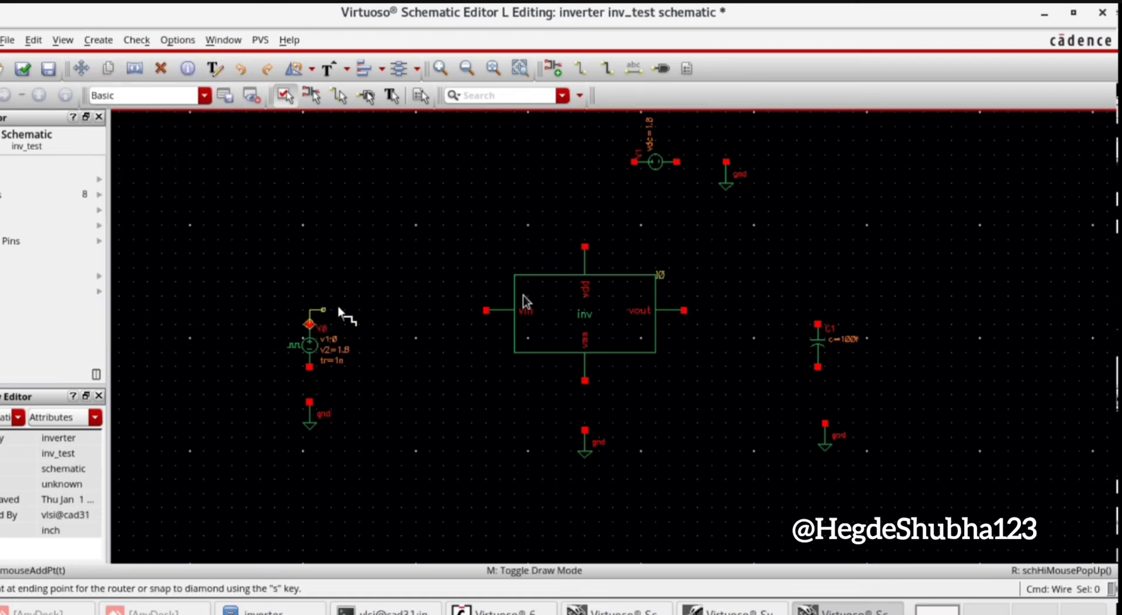
click(486, 311)
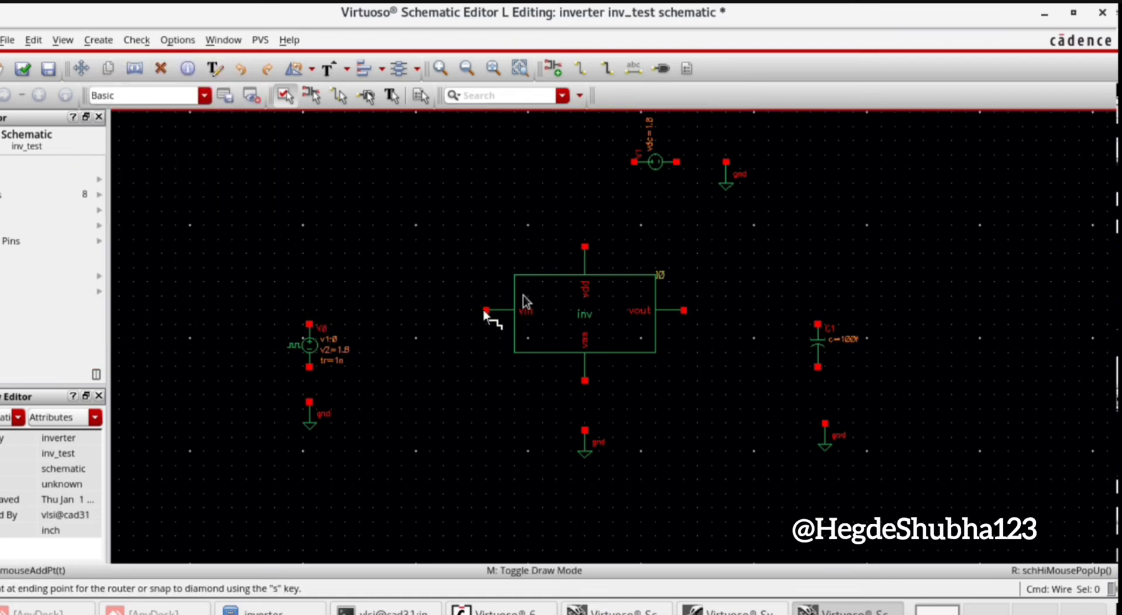
click(309, 402)
click(309, 366)
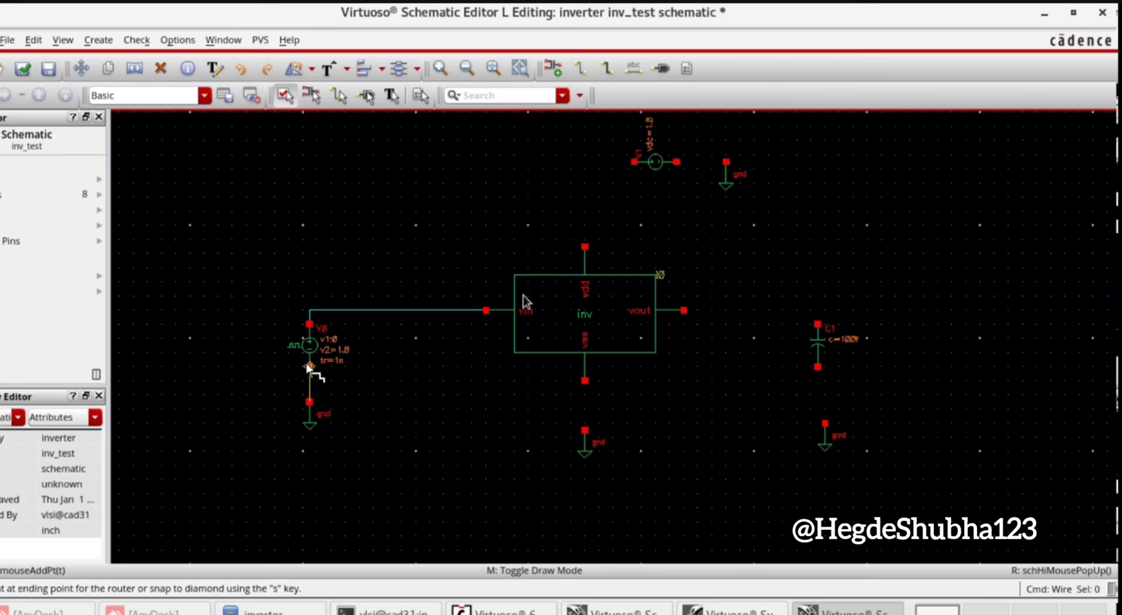
- Wire the inverter's vss terminal to the gnd below it and its vout terminal to the capacitor's upper terminal
click(585, 430)
click(585, 380)
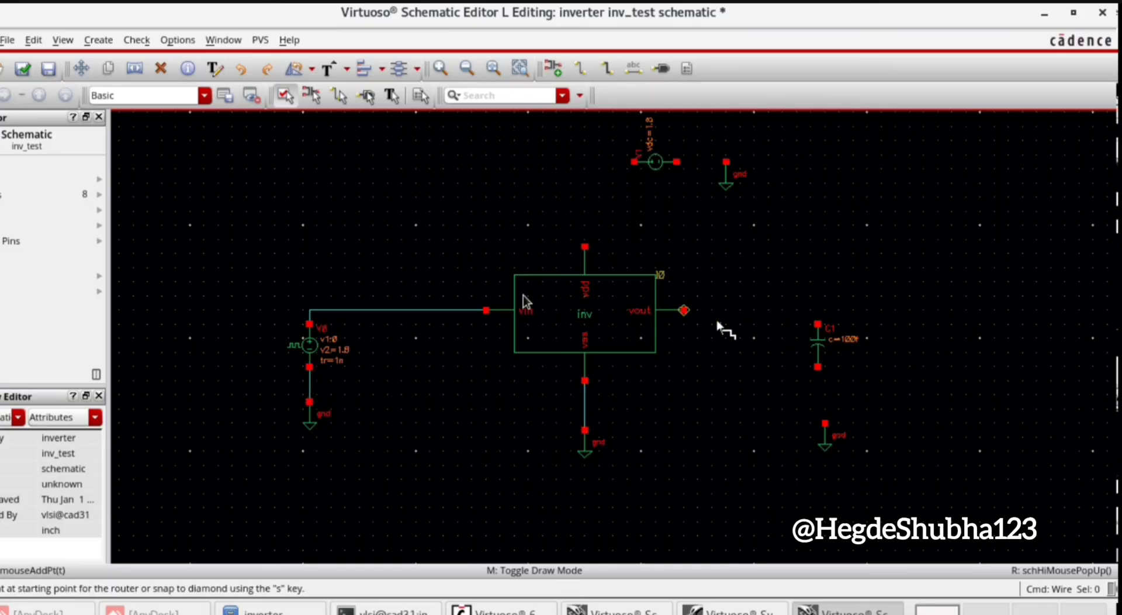
click(684, 311)
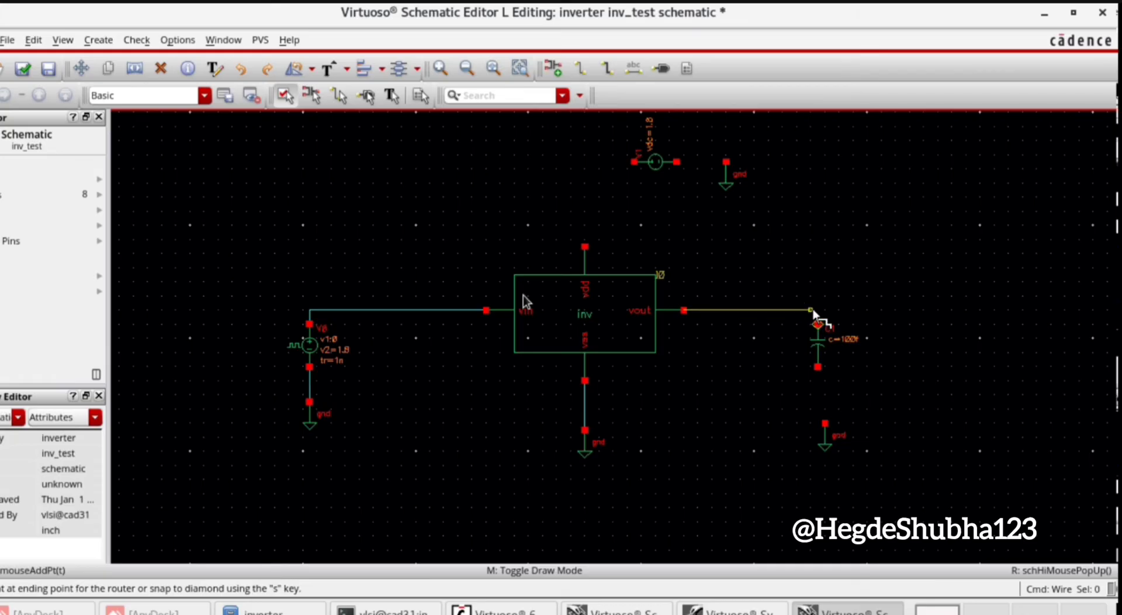
click(817, 323)
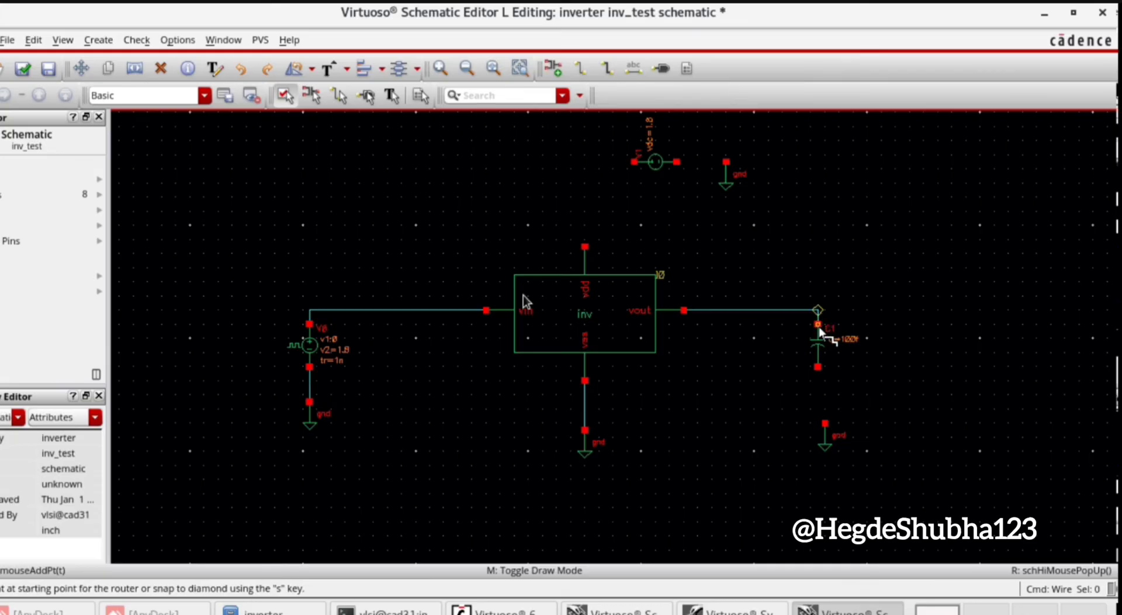
- Wire the capacitor's lower terminal to the gnd below it and the inverter's vdd terminal to the vdc source's near terminal
click(824, 423)
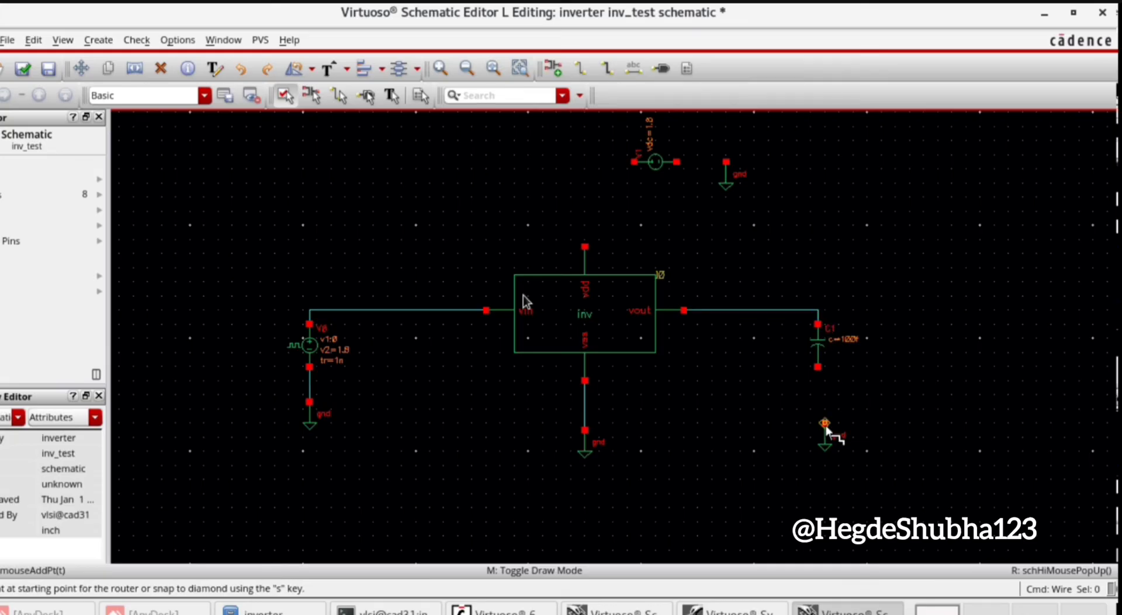
click(817, 366)
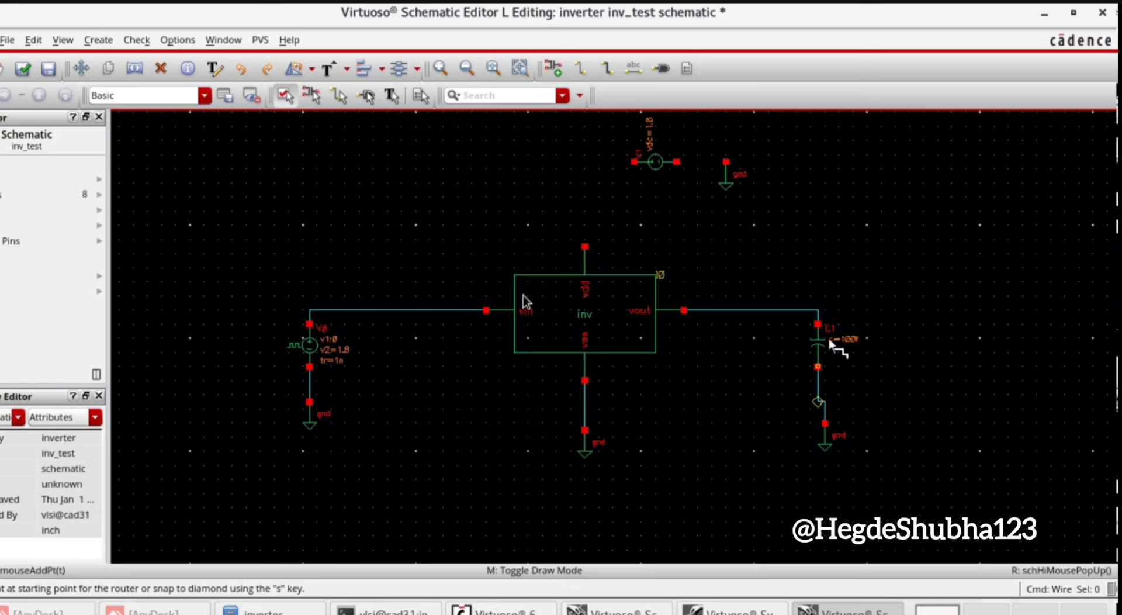
click(585, 246)
click(639, 164)
- Wire the vdc source's remaining terminal to the gnd beside it and delete the stray wire stub on that connection
click(679, 164)
click(682, 166)
click(725, 162)
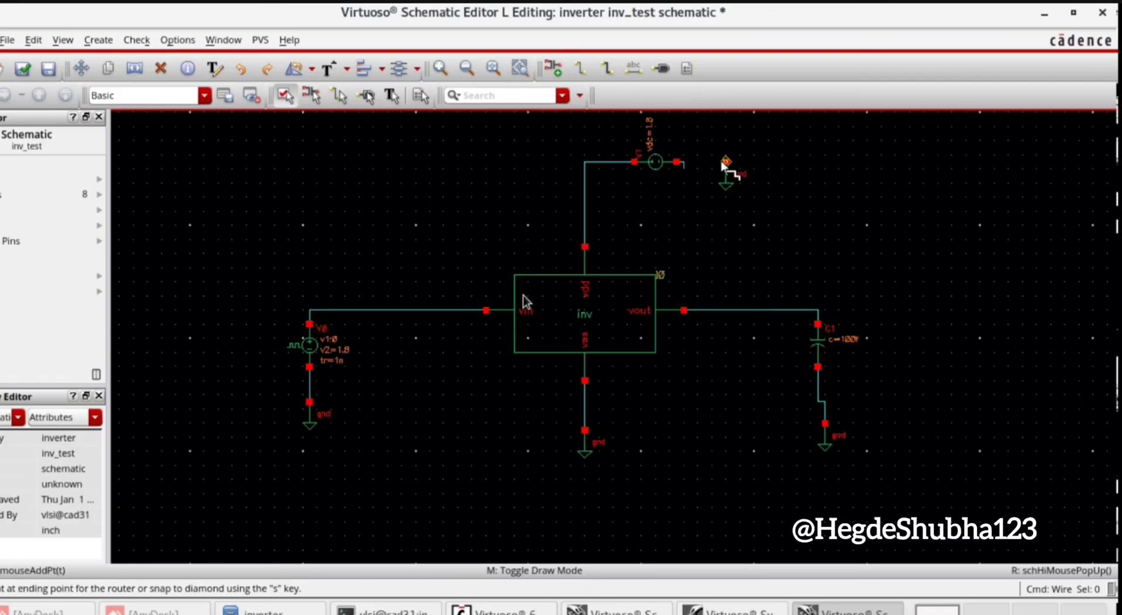
click(683, 164)
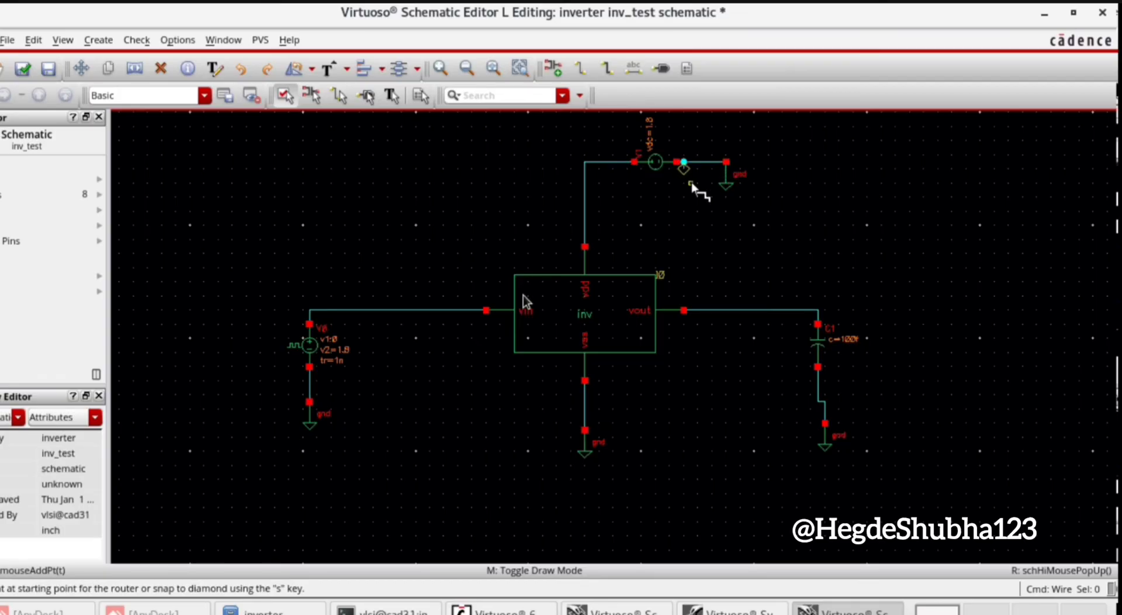
key(Escape)
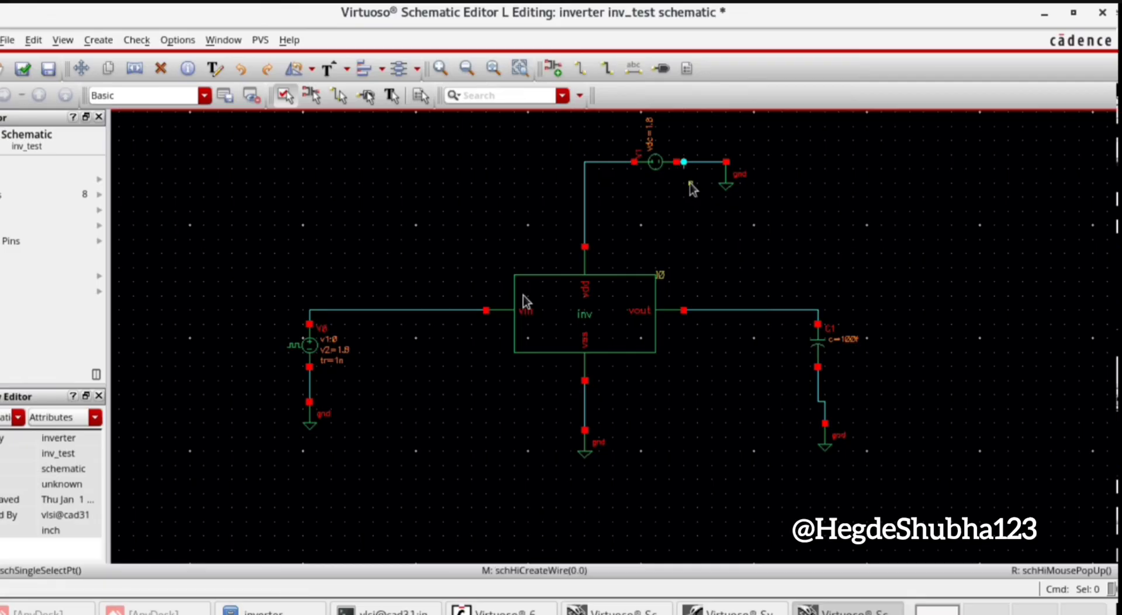
scroll(691, 187, up, 2)
key(Delete)
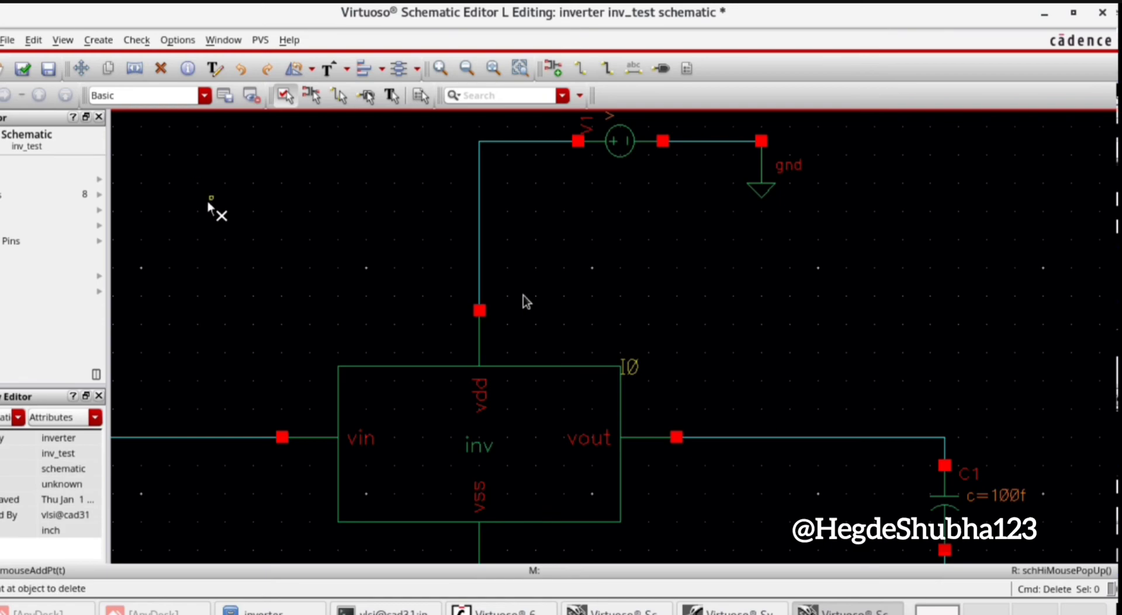
key(f)
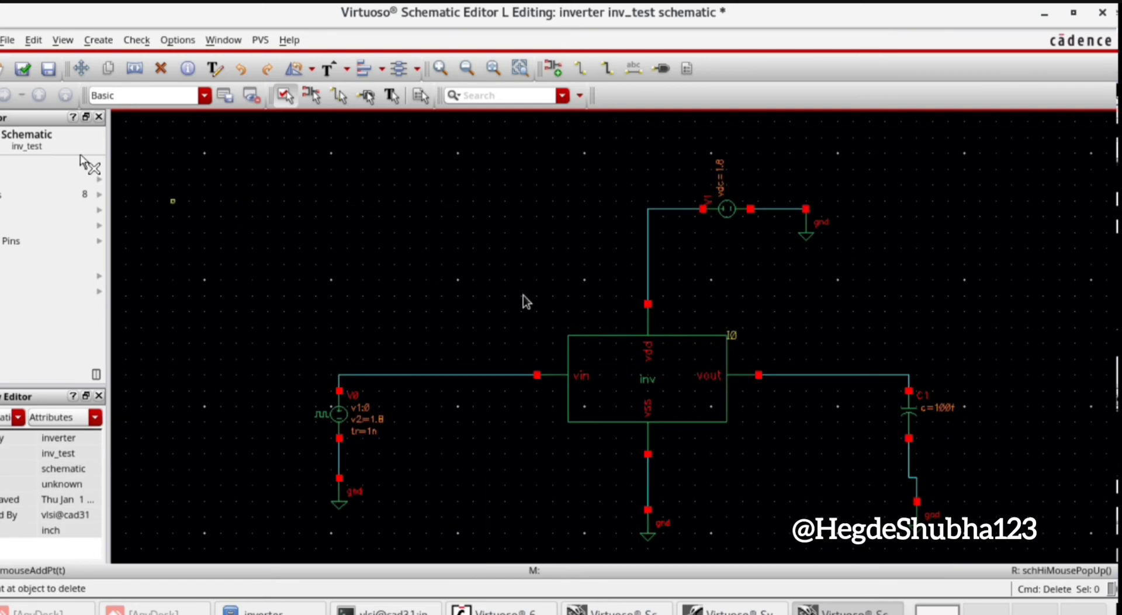
- Check and save the inv_test schematic, and review the check messages in the Virtuoso log
click(22, 70)
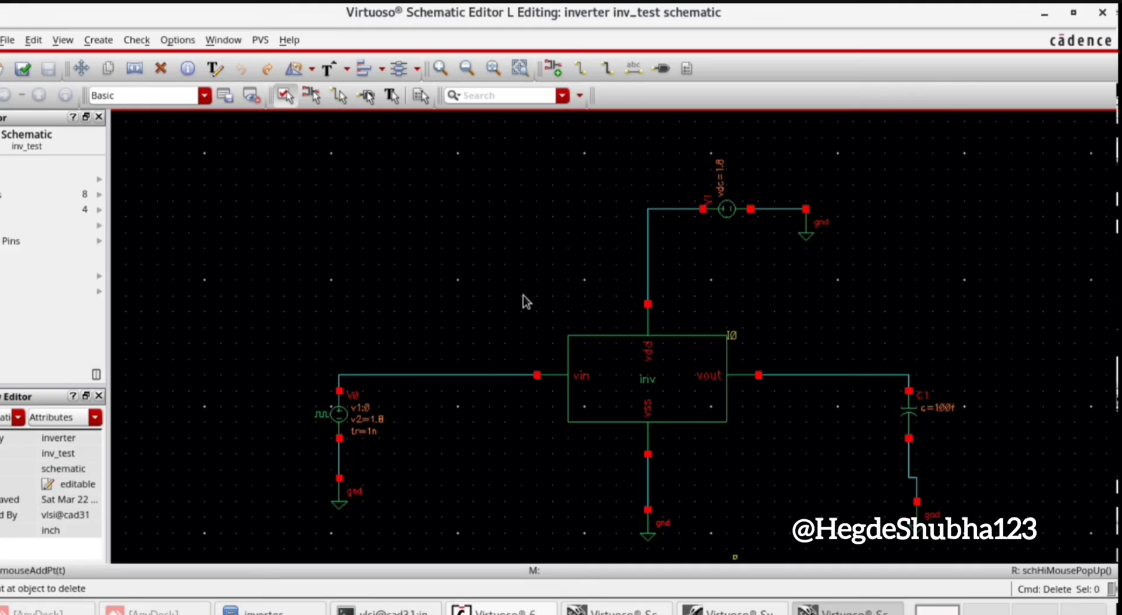
click(501, 611)
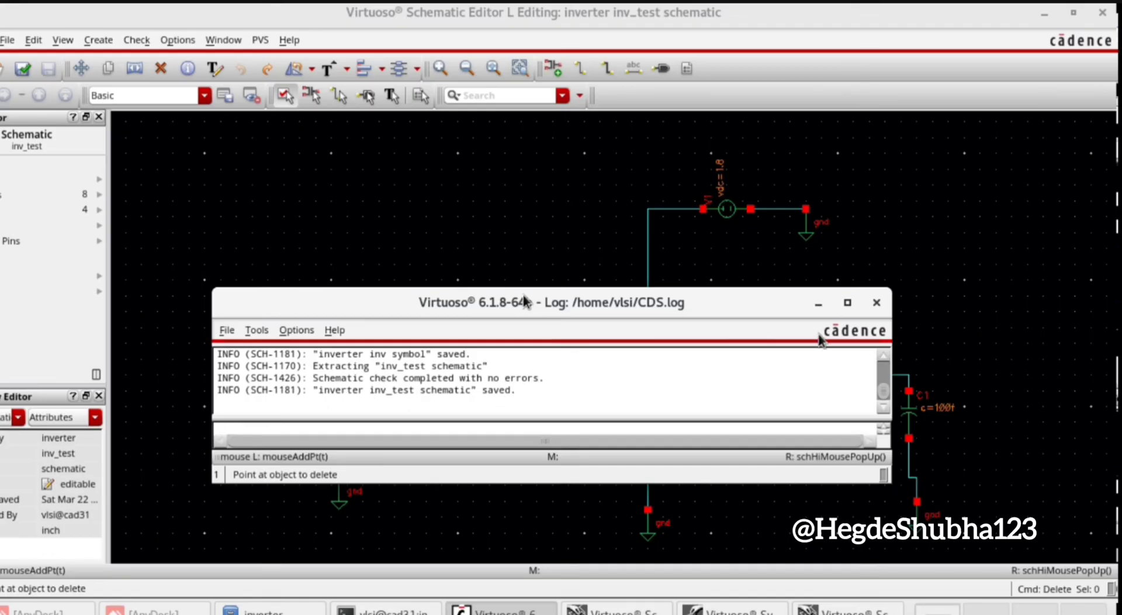
click(817, 305)
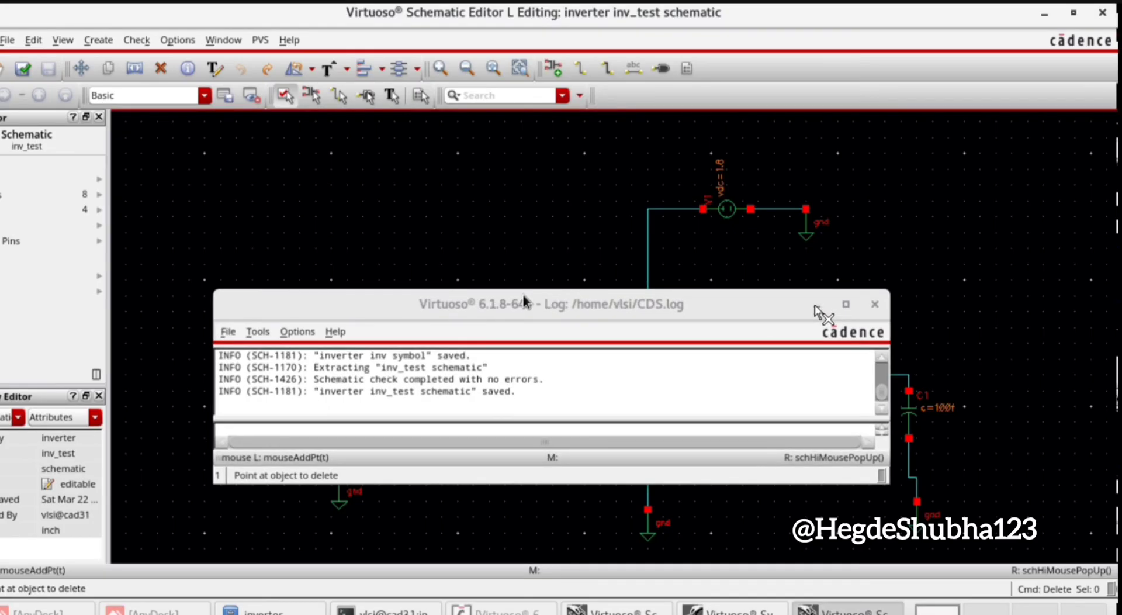
key(Escape)
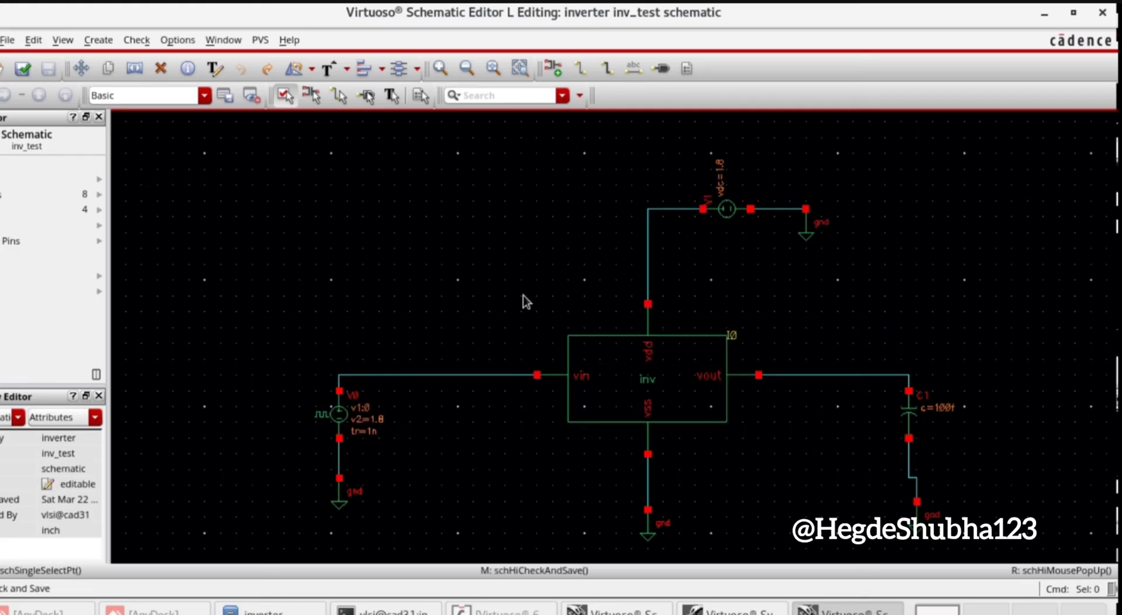
- Launch ADE L for the inv_test schematic and move its window fully into view
click(1, 40)
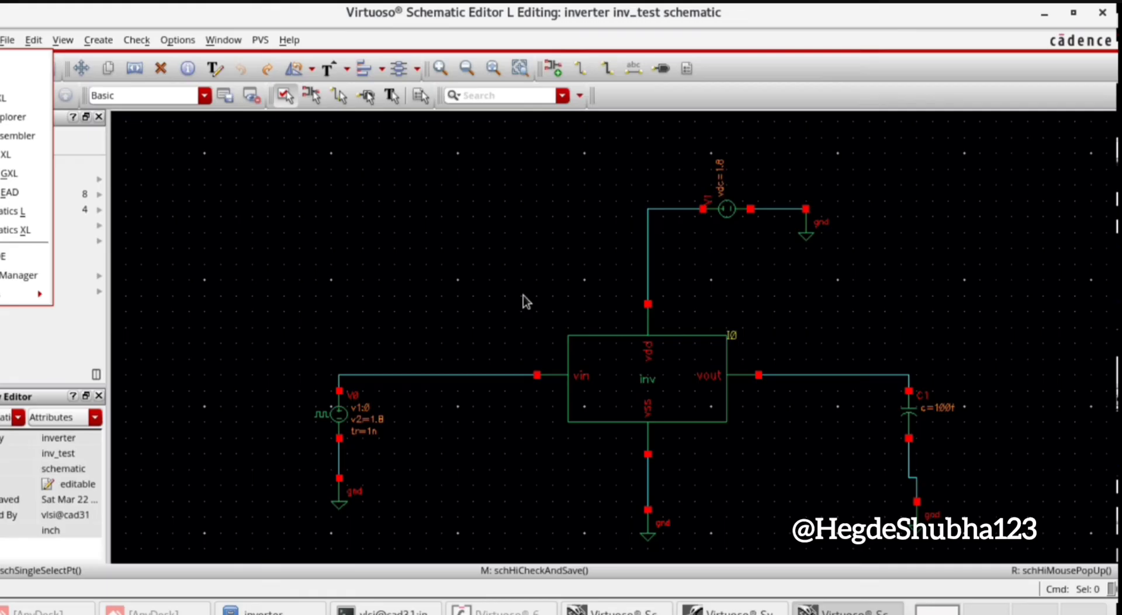
click(2, 61)
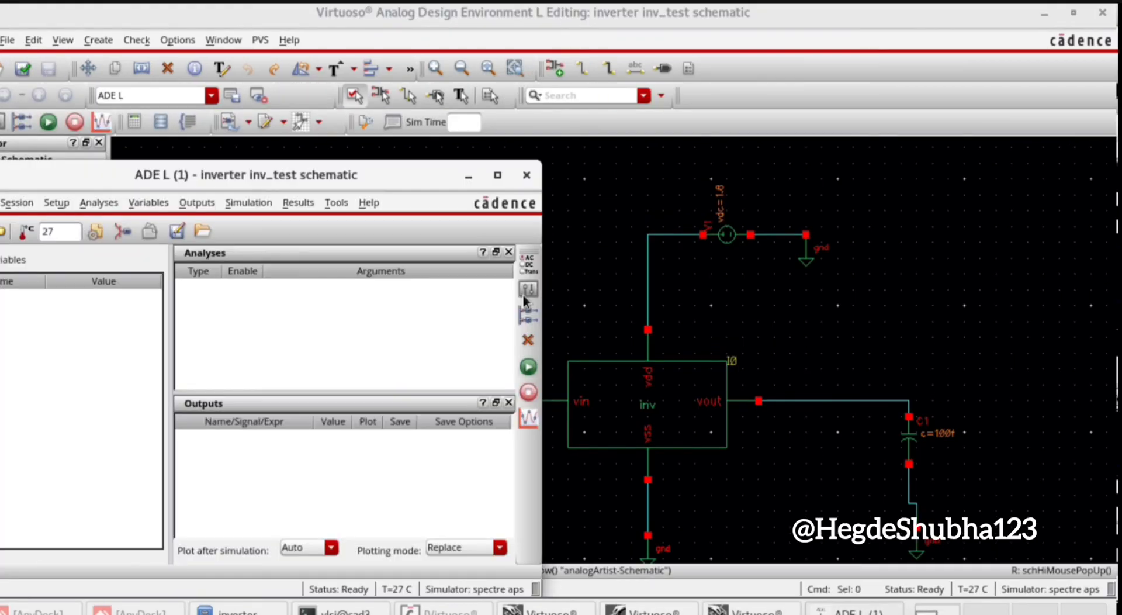
drag(96, 175, 275, 173)
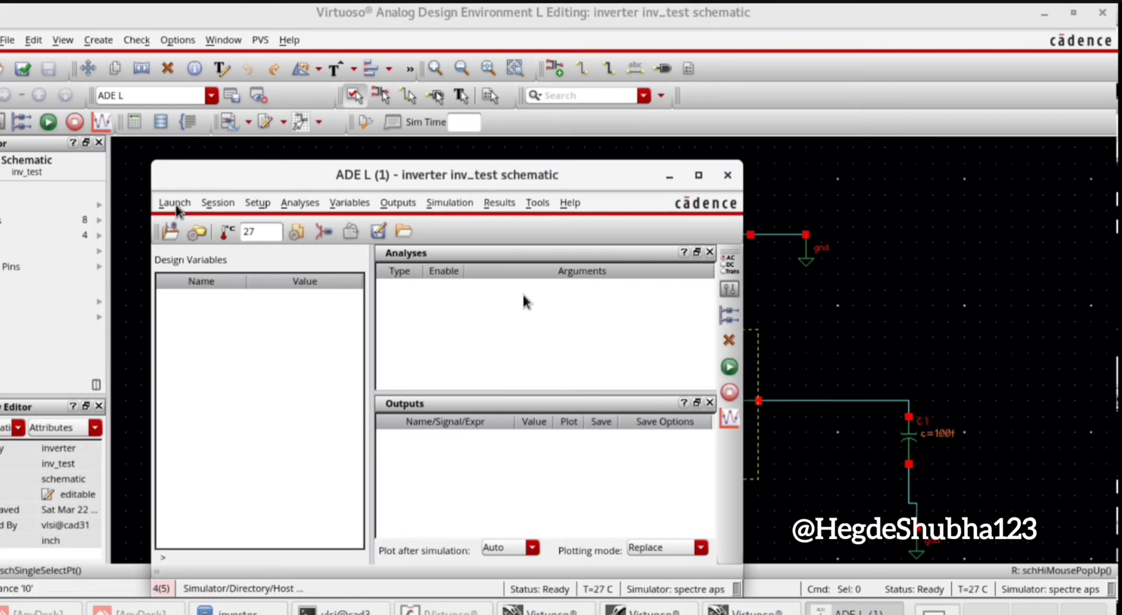
- In the model library setup, disable the gpdk045, gpdk090 and cds_ff_mpt model files, keeping only the 180nm gpdk.scs file with section stat
click(256, 205)
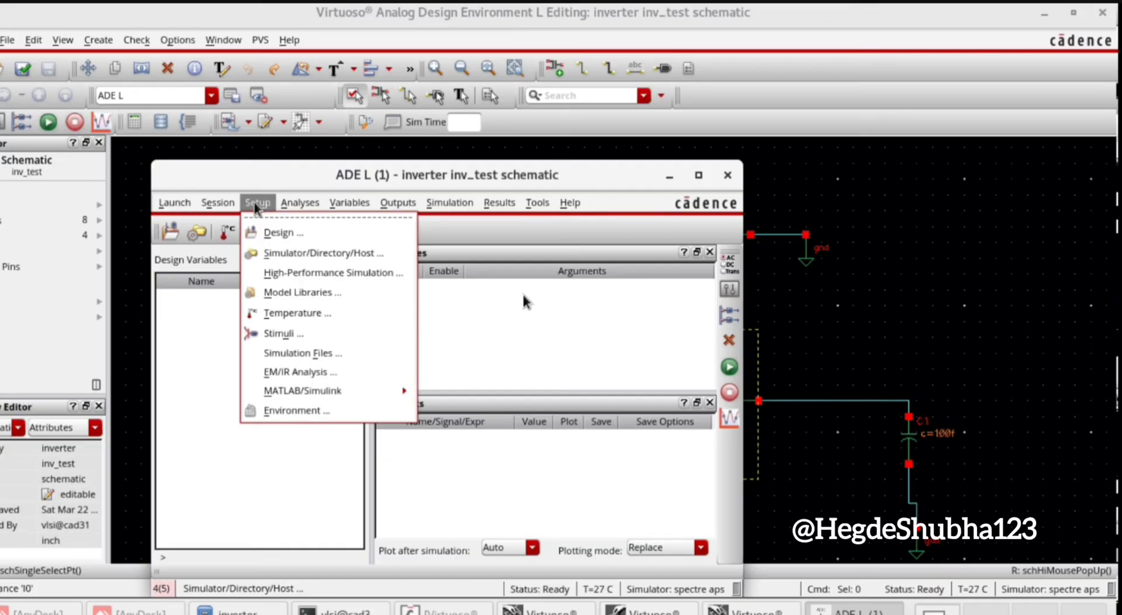
click(329, 292)
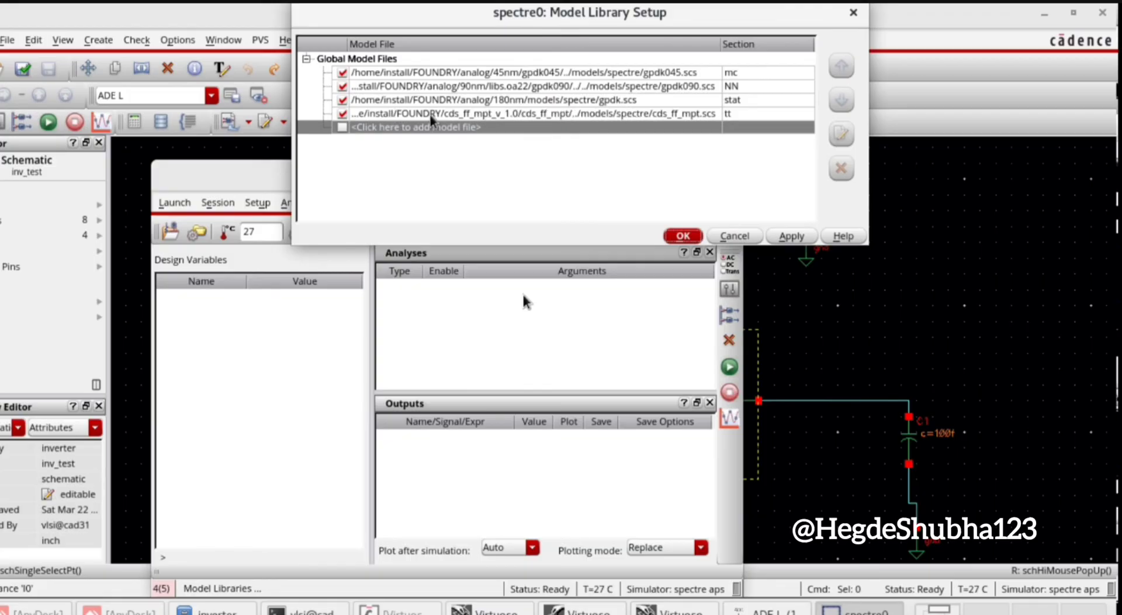
click(342, 114)
click(343, 73)
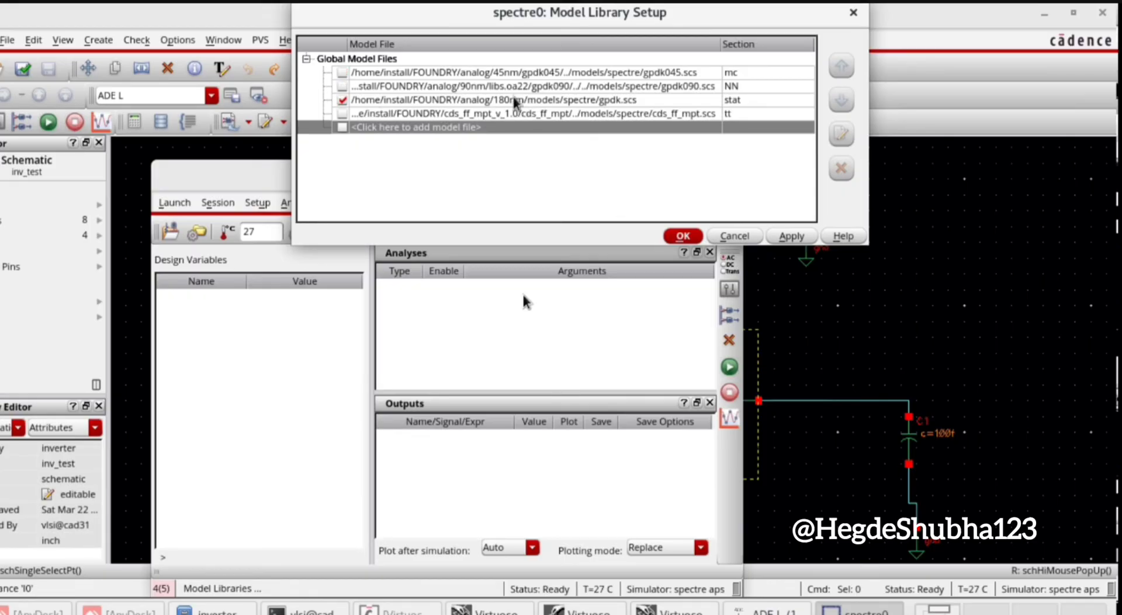
click(678, 236)
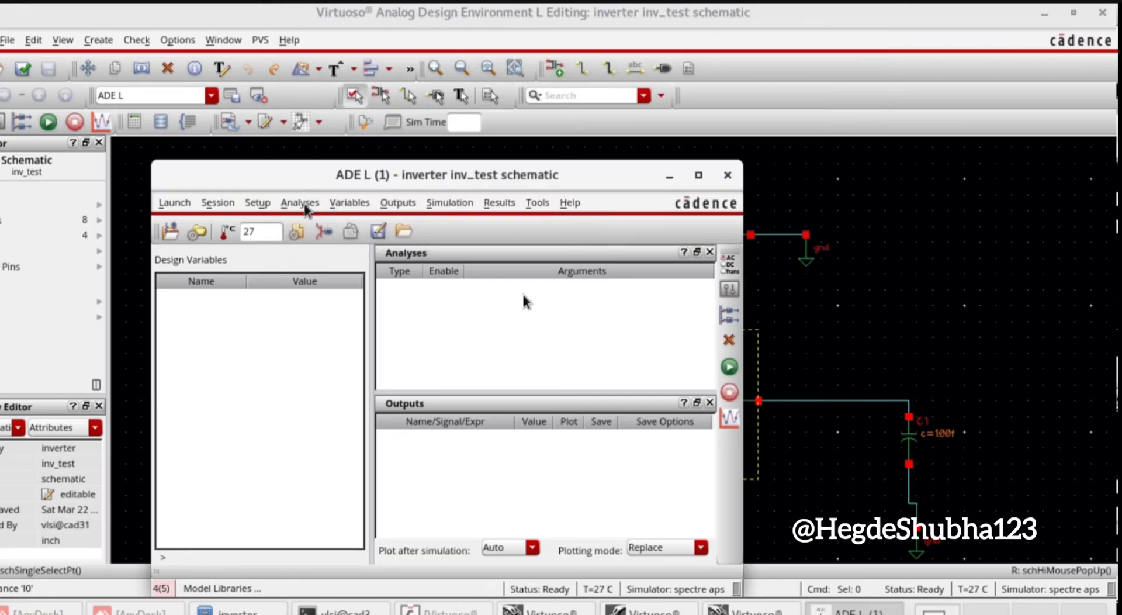
- Add a transient analysis with a stop time of 200n and moderate accuracy defaults
click(303, 205)
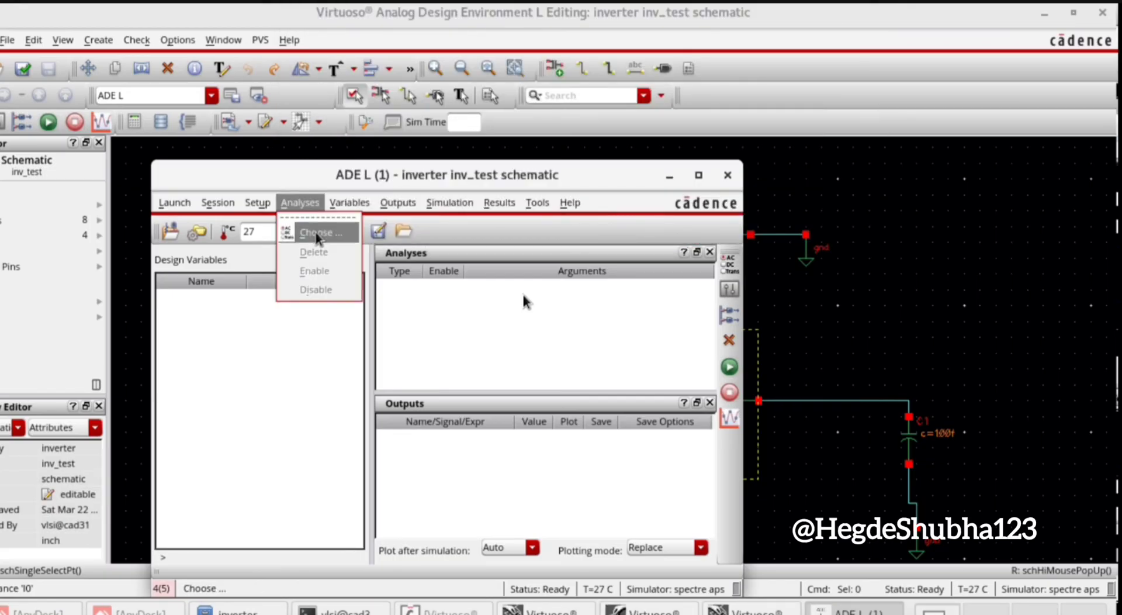
click(316, 232)
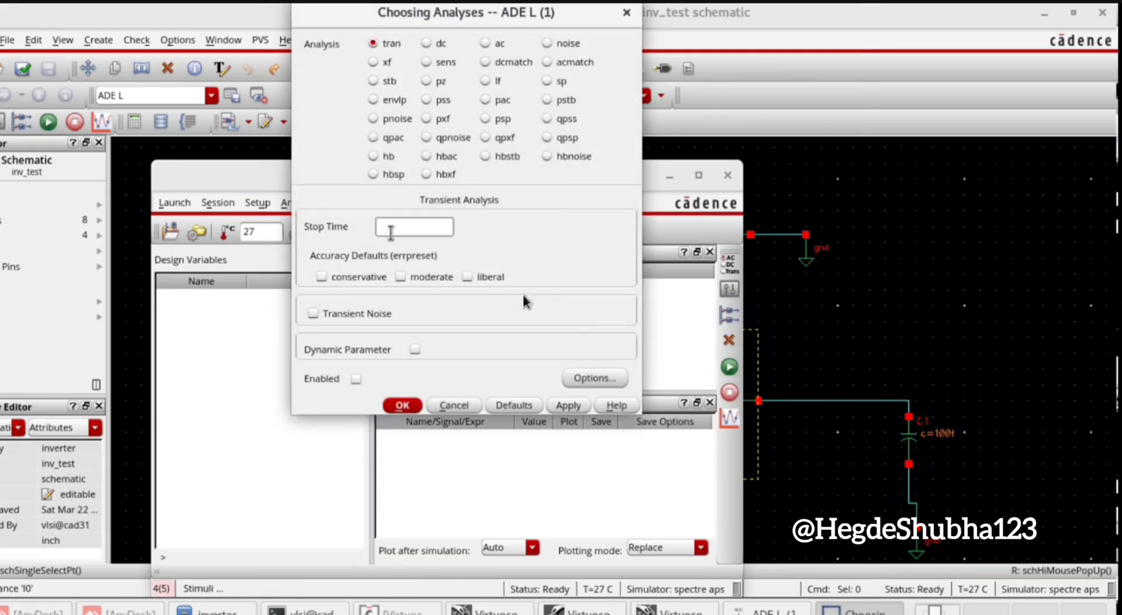
text(200n)
click(400, 278)
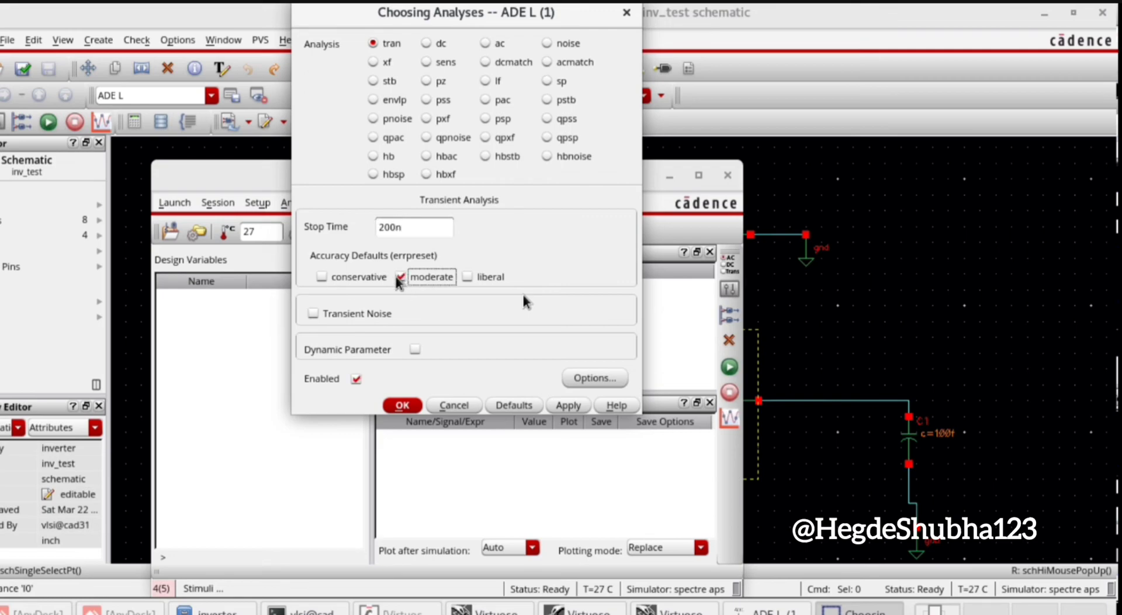
click(563, 405)
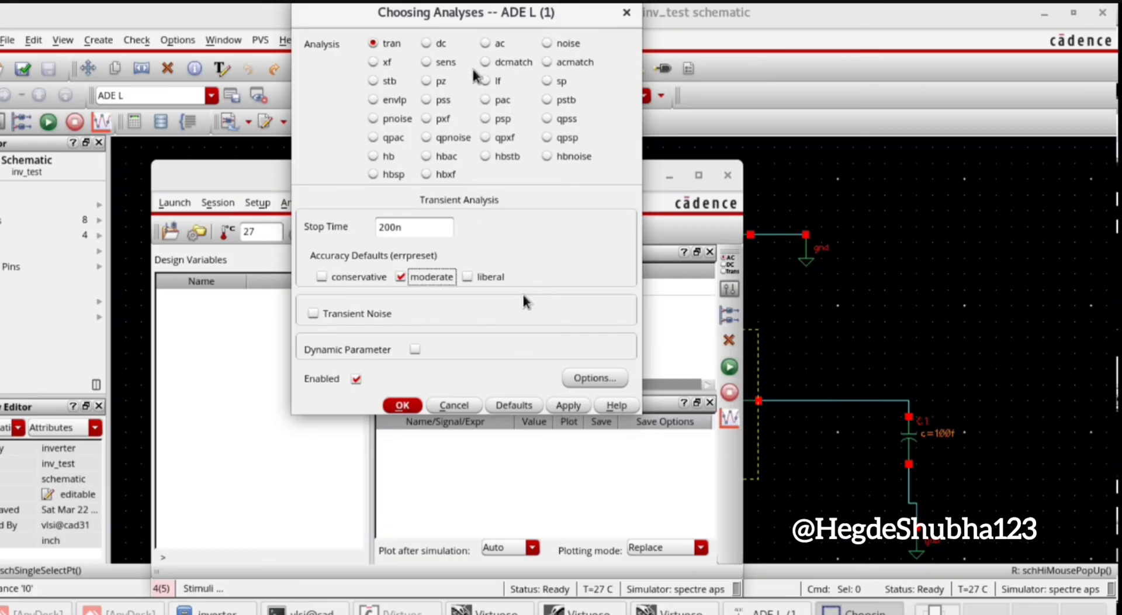
- Set up a dc analysis that saves the DC operating point and sweeps the dc voltage parameter of pulse source V0
click(426, 43)
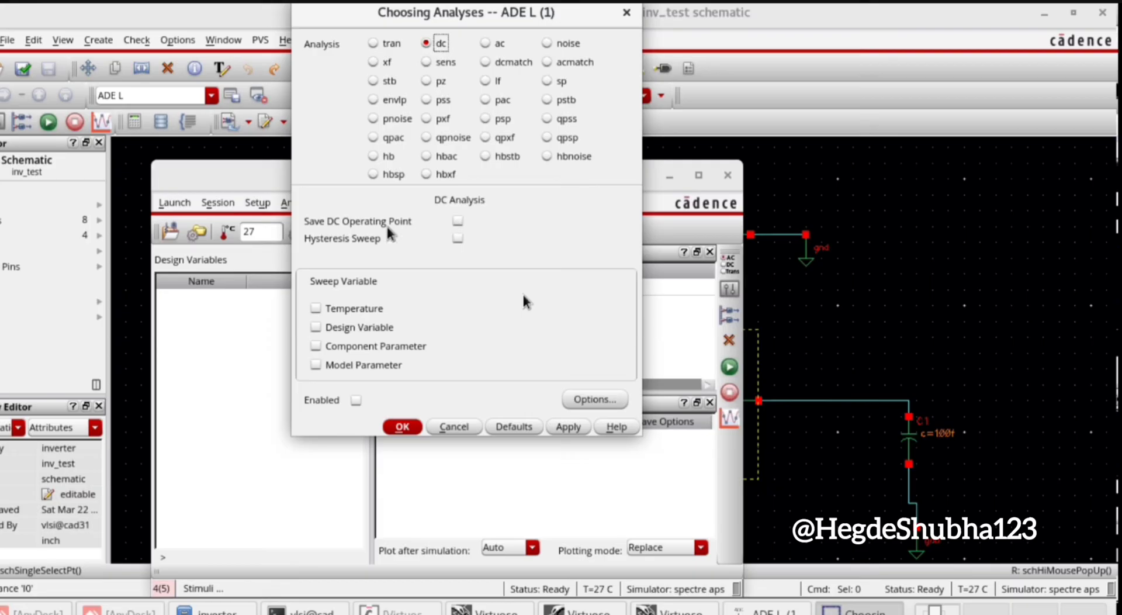
click(457, 221)
click(315, 347)
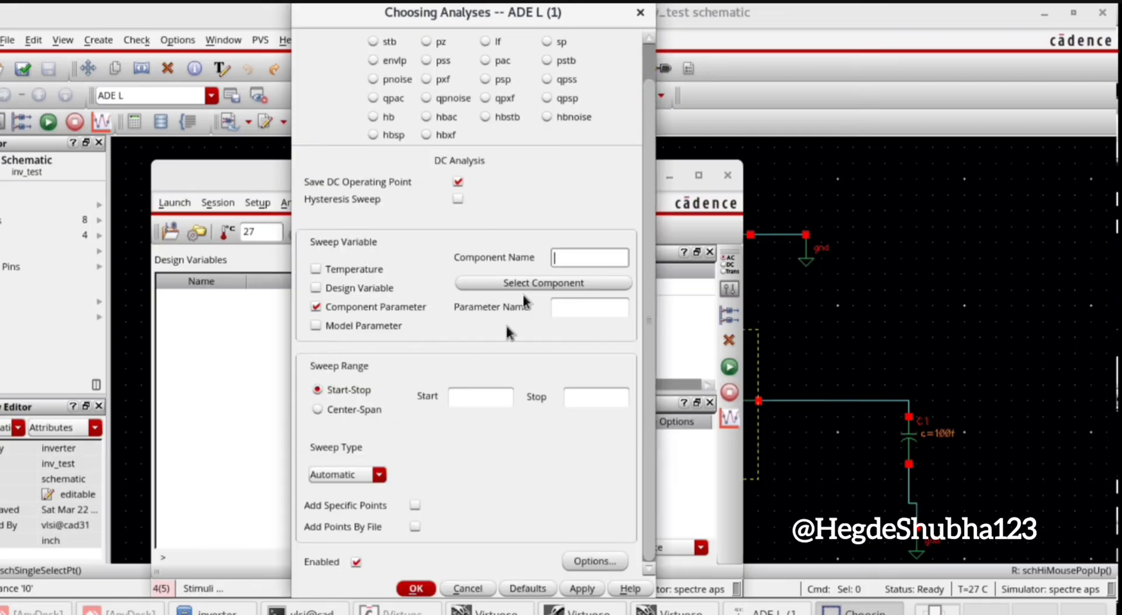
click(524, 284)
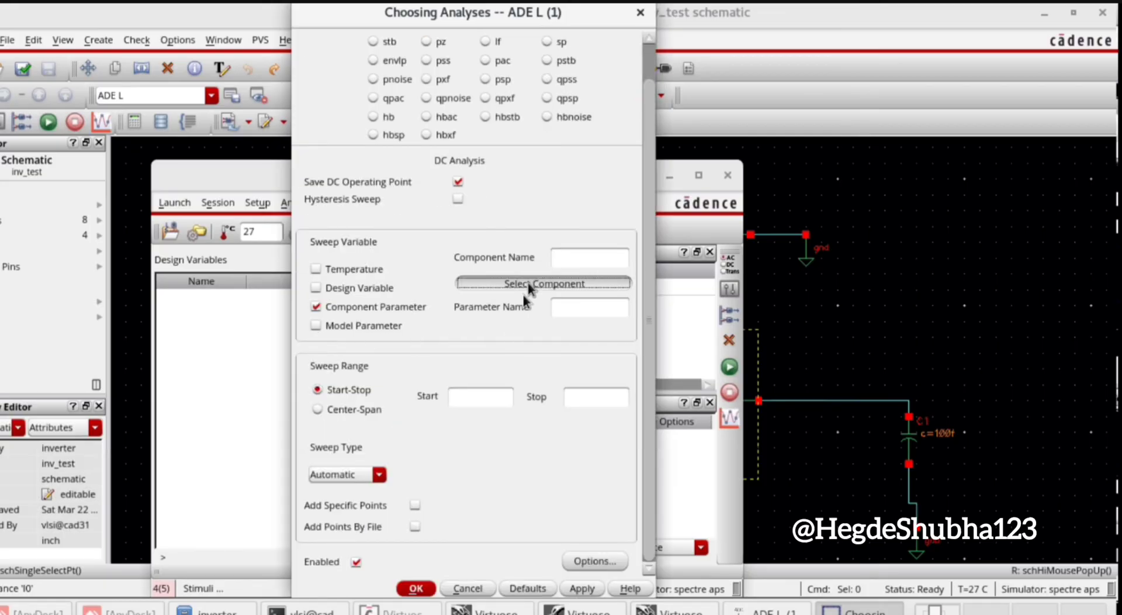
click(342, 448)
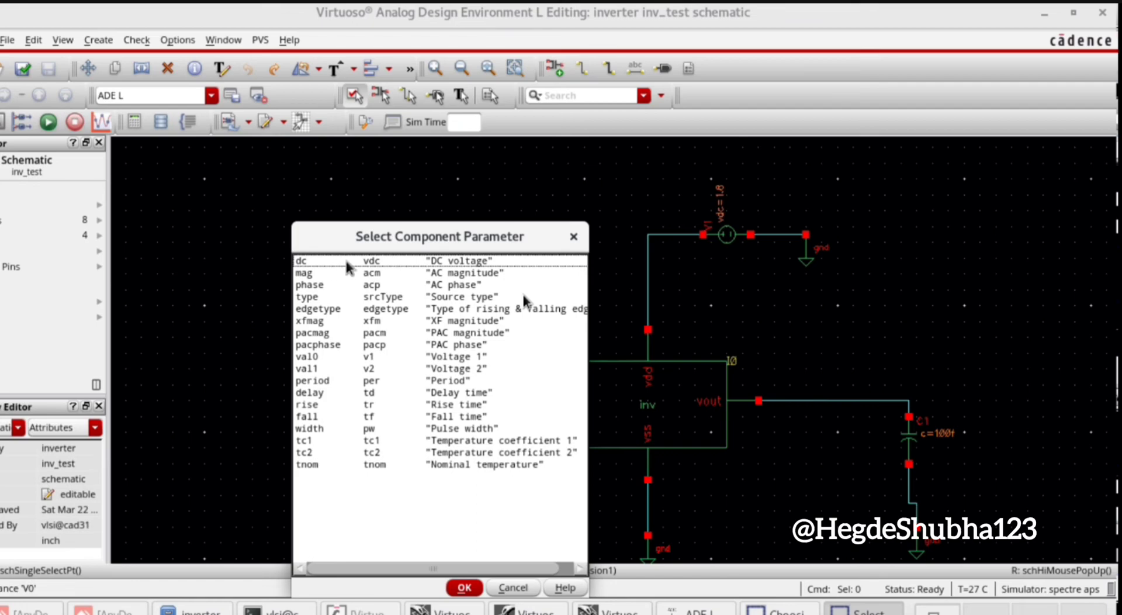
click(346, 262)
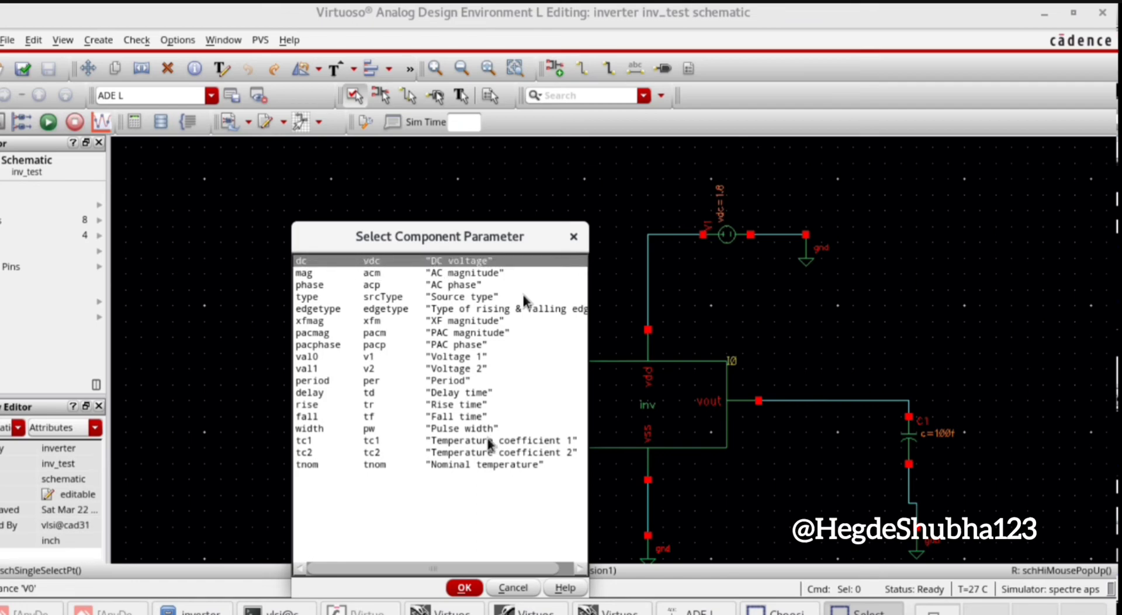
click(465, 588)
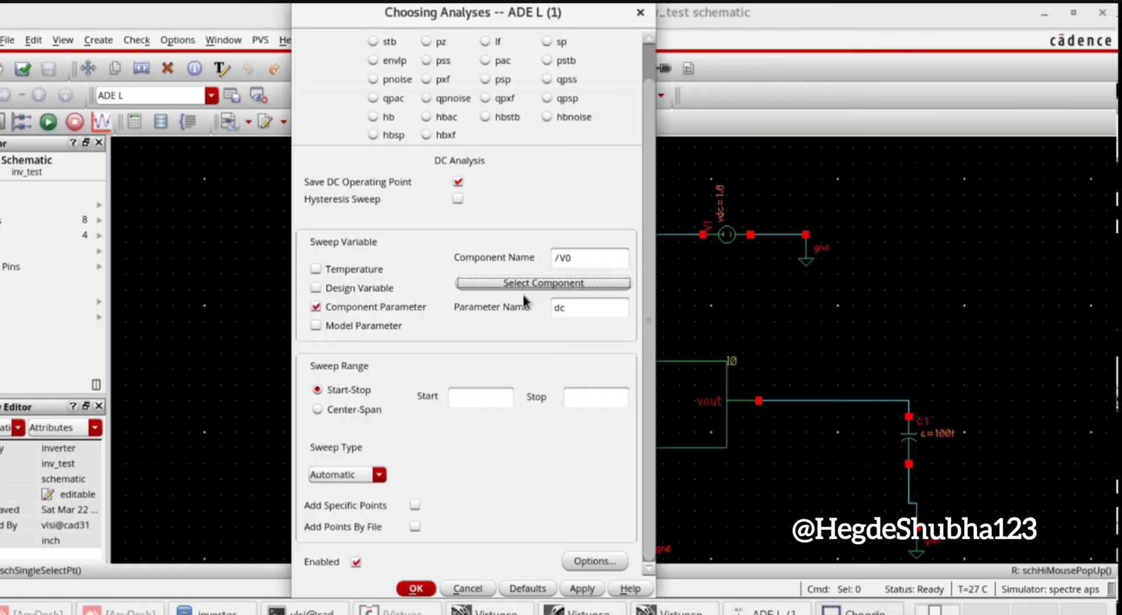
- Set the dc sweep range from 0 to 1.8 and accept the analyses
click(488, 397)
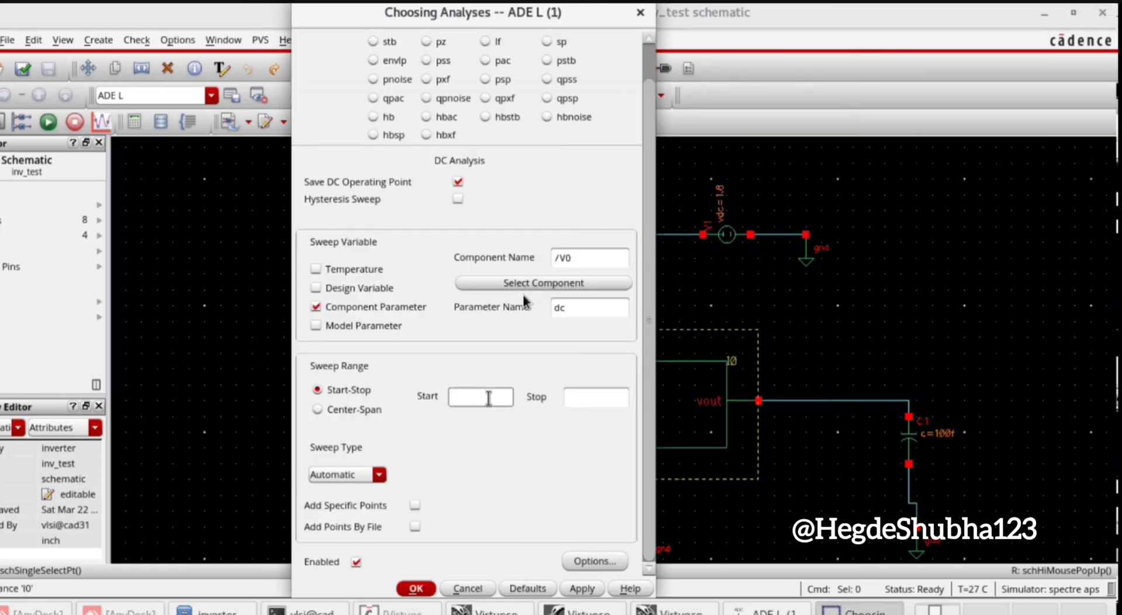
text(0)
click(573, 397)
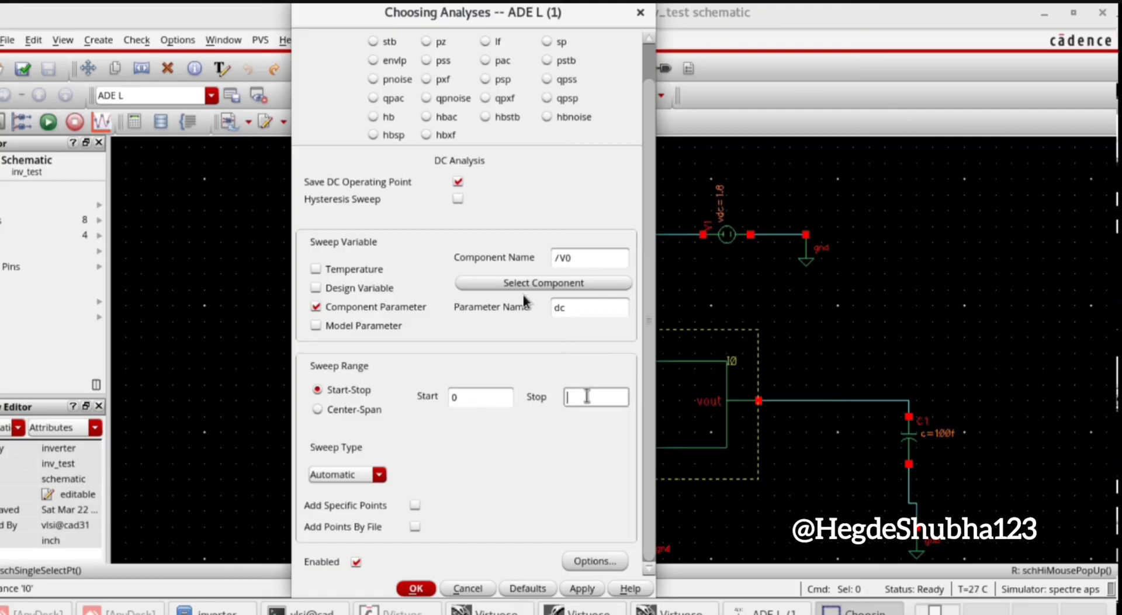
text(1.8)
click(416, 588)
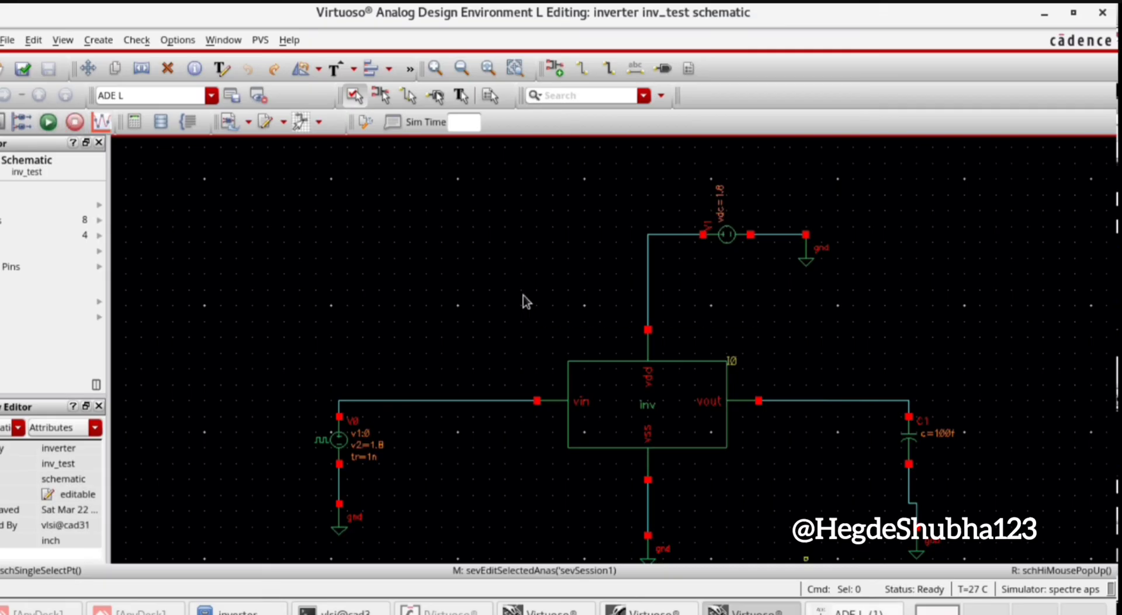
click(843, 608)
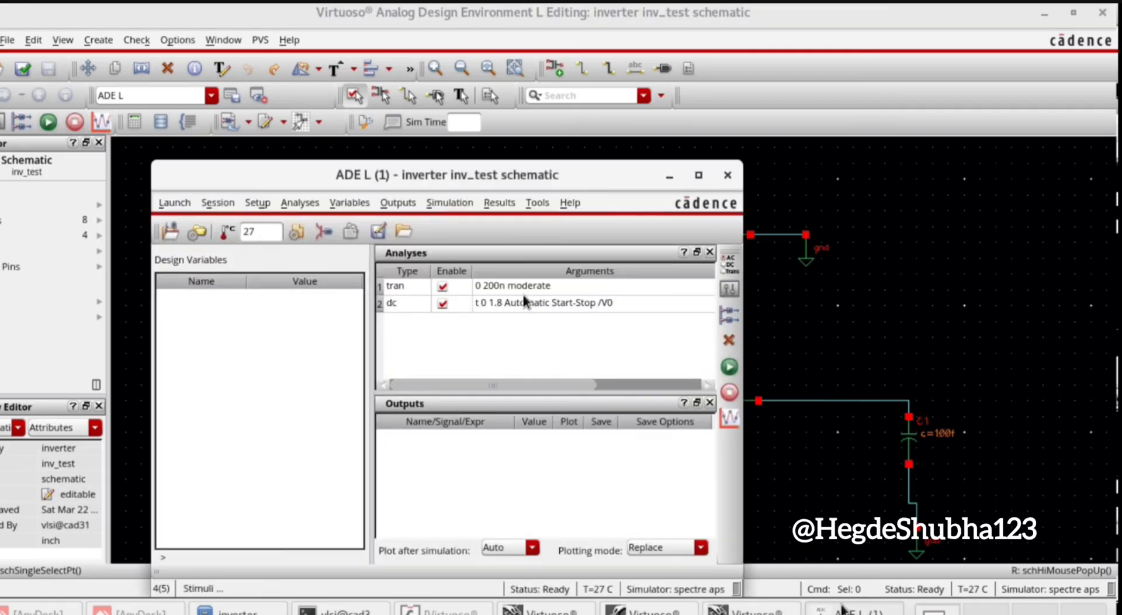
click(402, 203)
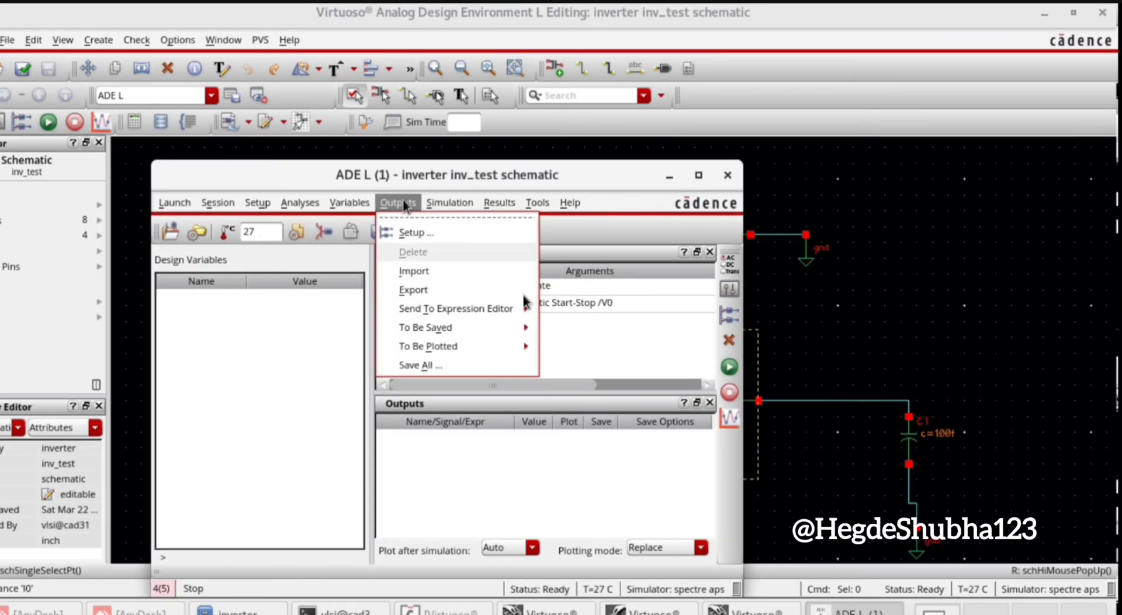
mouse_move(490, 349)
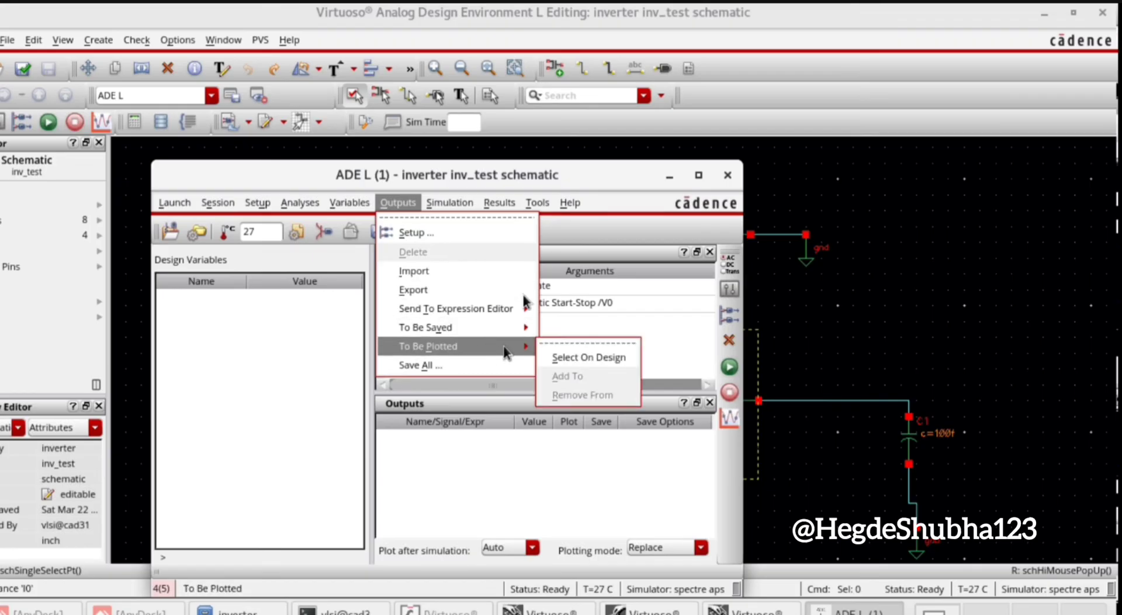
click(553, 358)
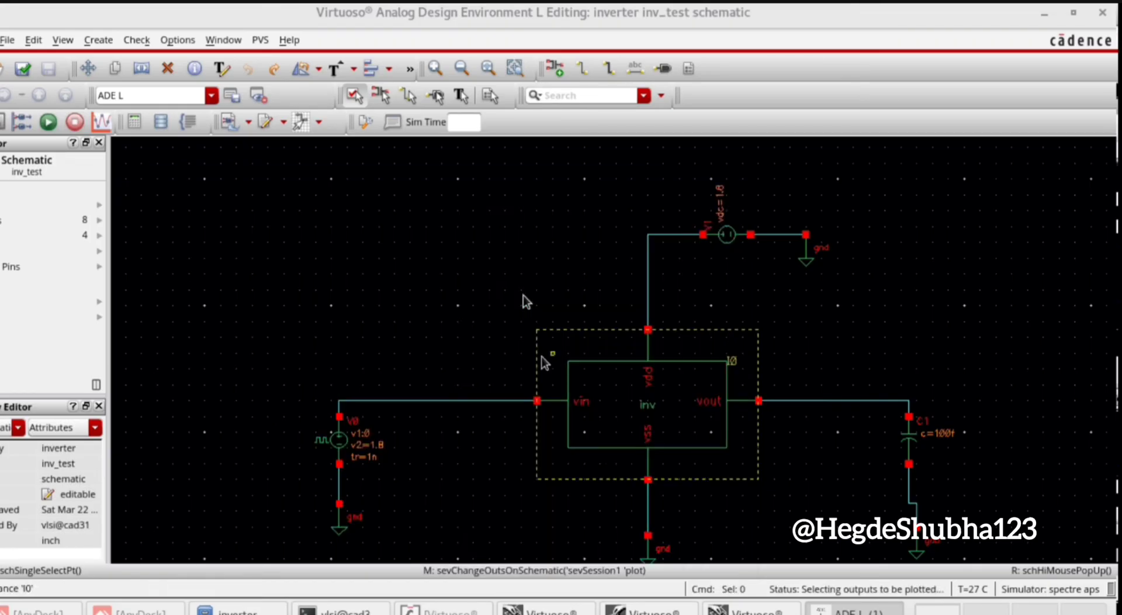
click(378, 277)
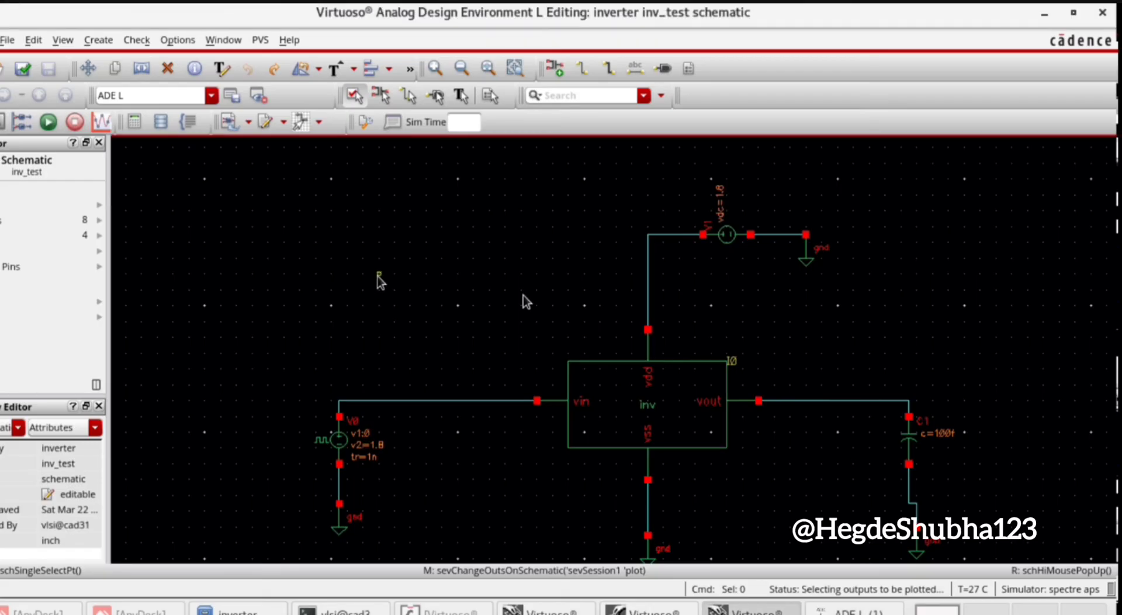
- Create wire names vin and vout, placing vin on the inverter's input wire and vout on its output wire
click(99, 41)
click(112, 139)
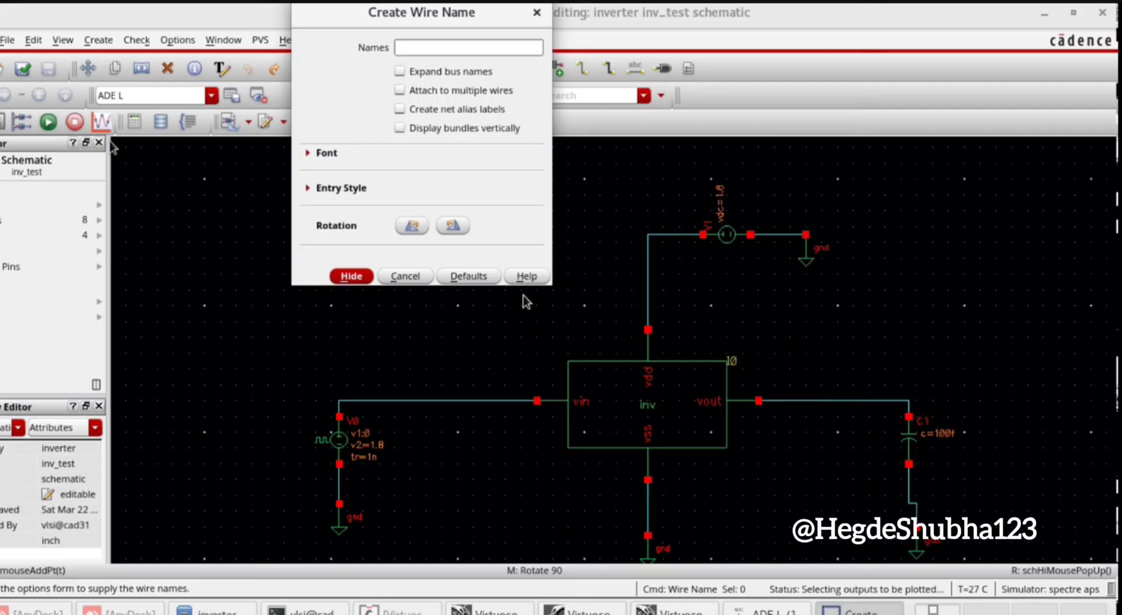
text(vin vout)
click(350, 276)
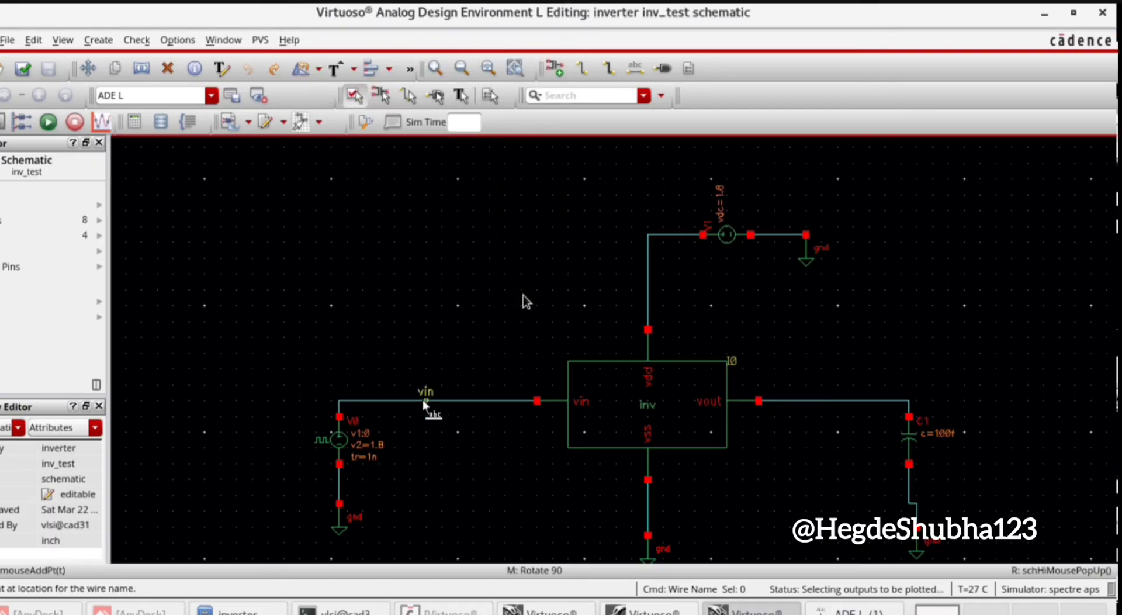
click(423, 401)
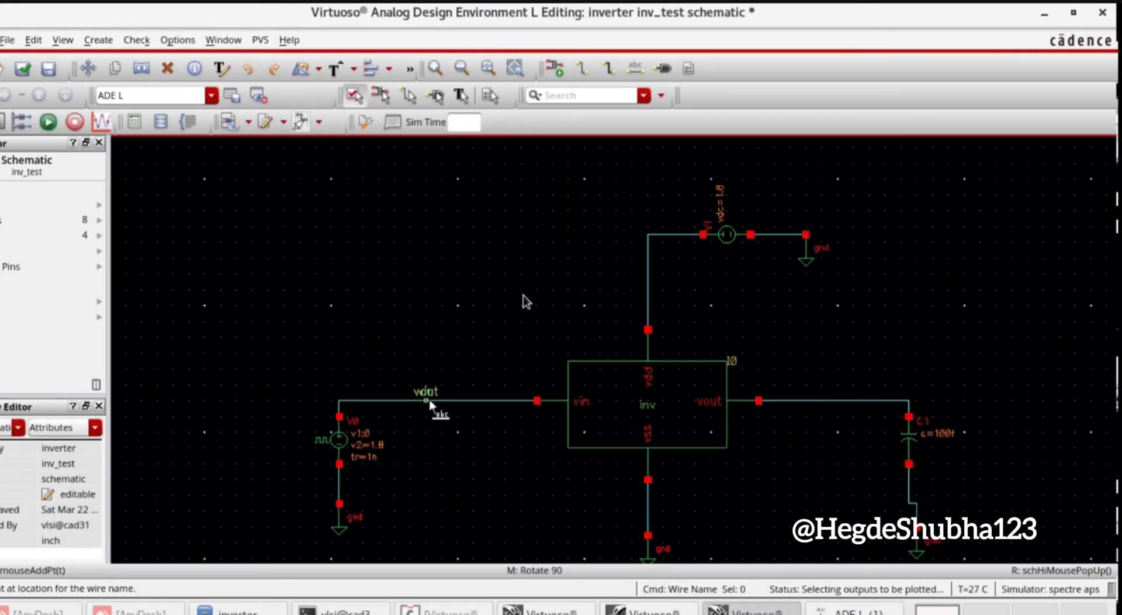
click(833, 401)
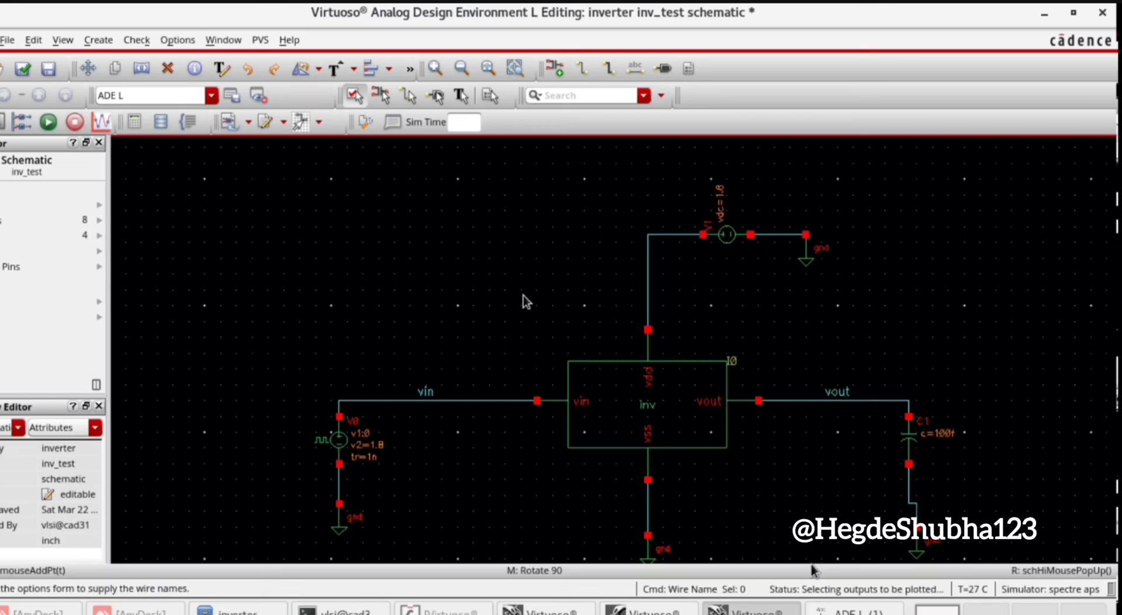
- Choose the vin and vout wires on the schematic as outputs for plotting in ADE L
click(853, 610)
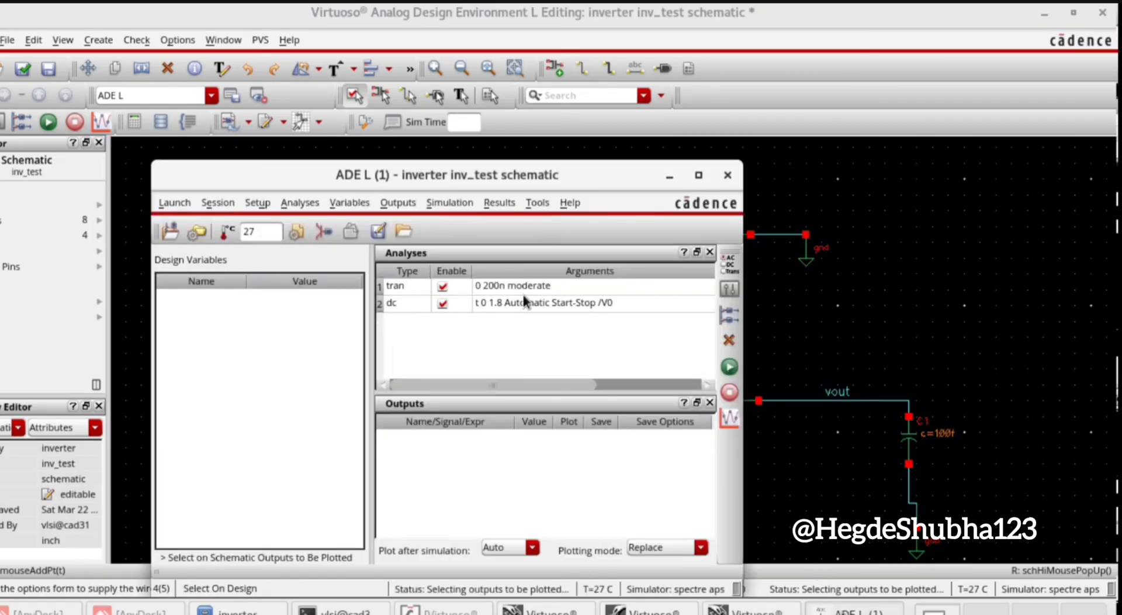
click(398, 202)
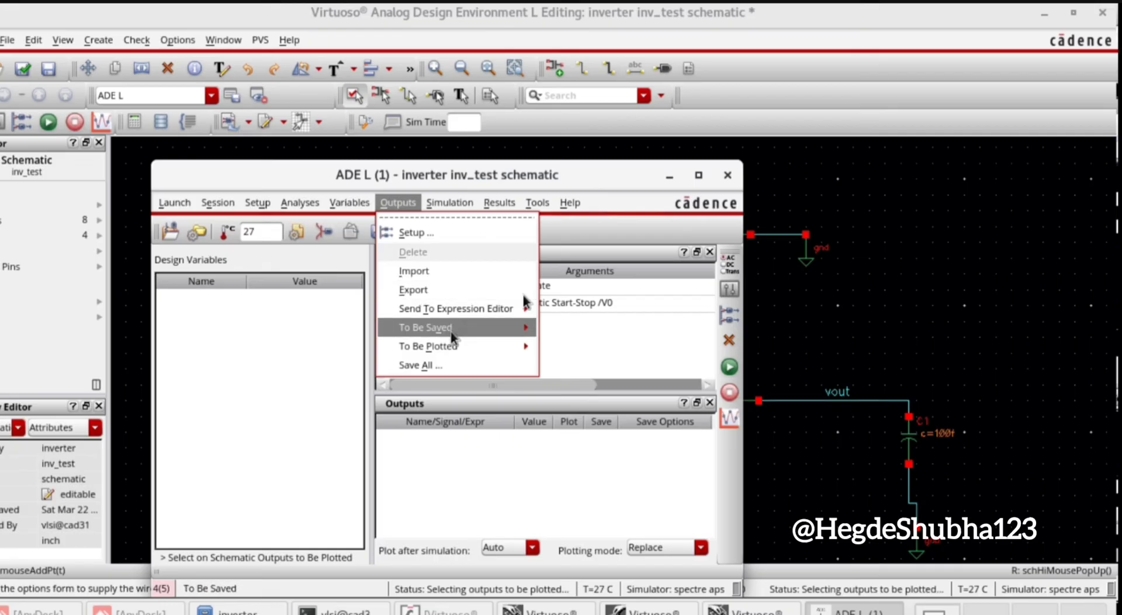
mouse_move(452, 345)
click(558, 359)
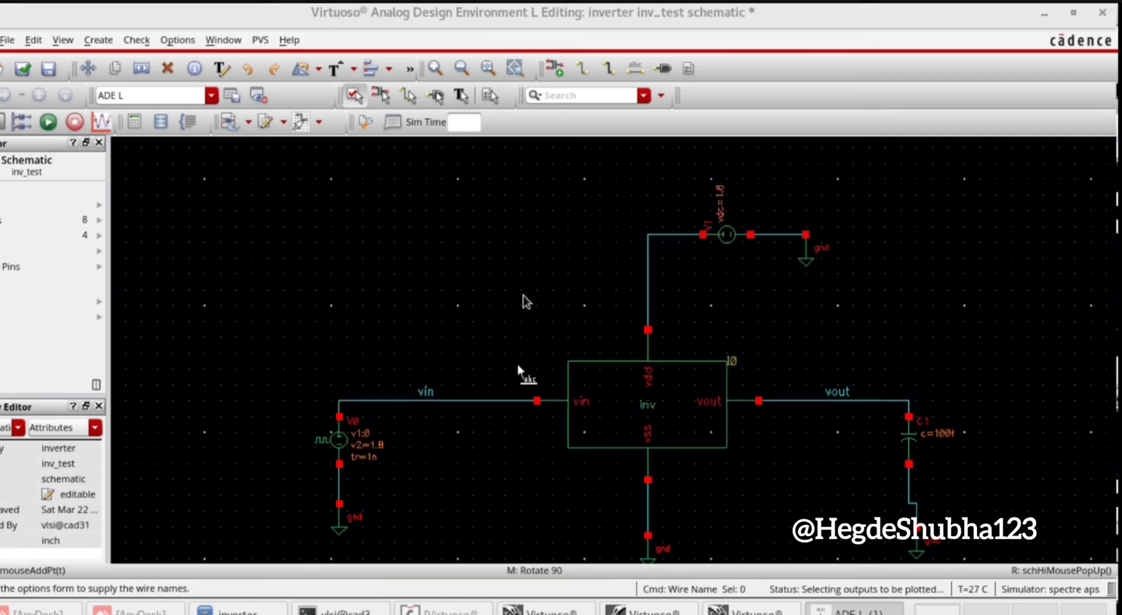
key(Escape)
click(452, 401)
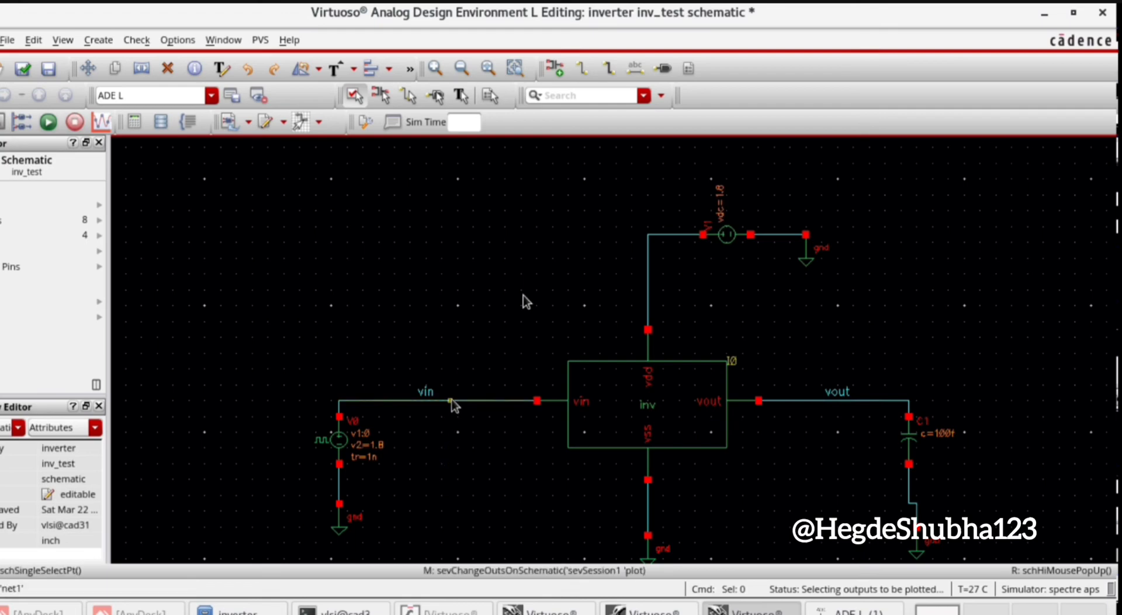
click(451, 400)
click(868, 400)
- Netlist and run the ADE L simulation to plot the transient and dc responses
click(854, 611)
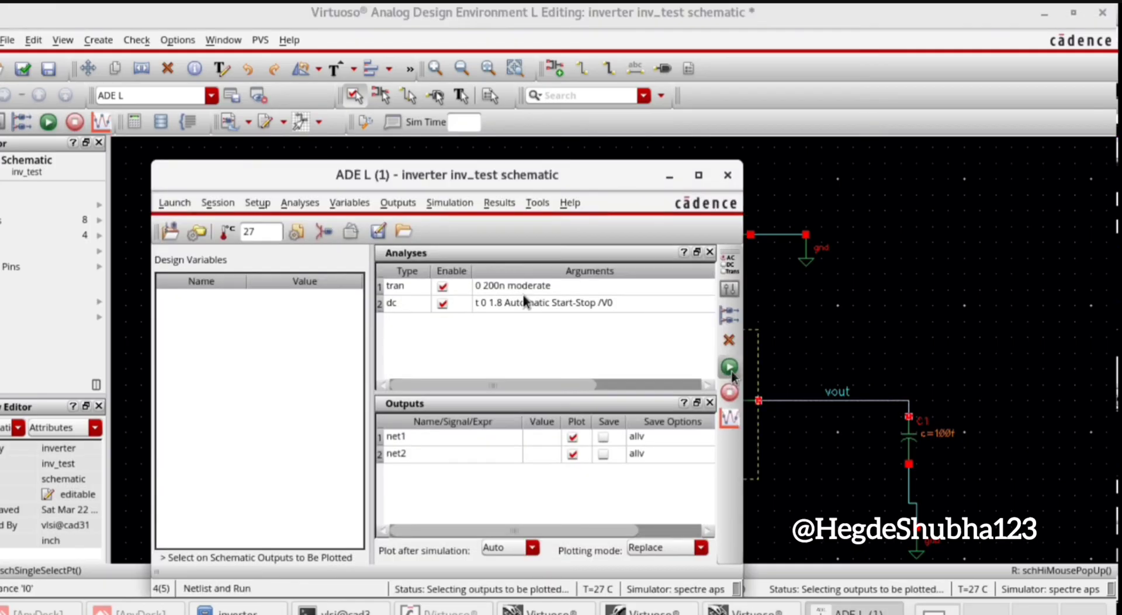
click(731, 370)
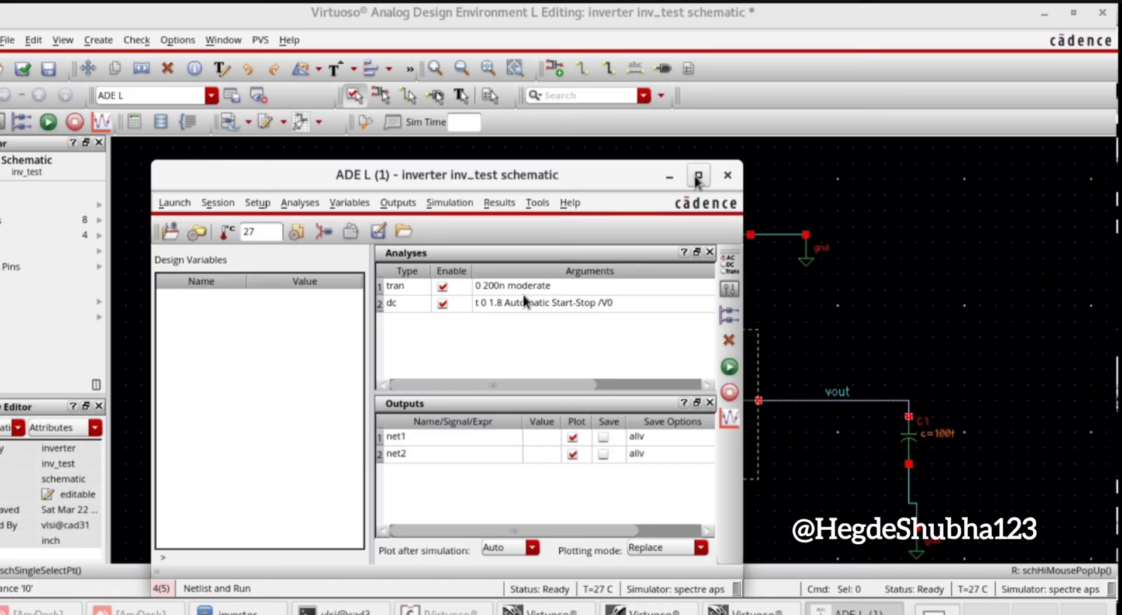
click(725, 369)
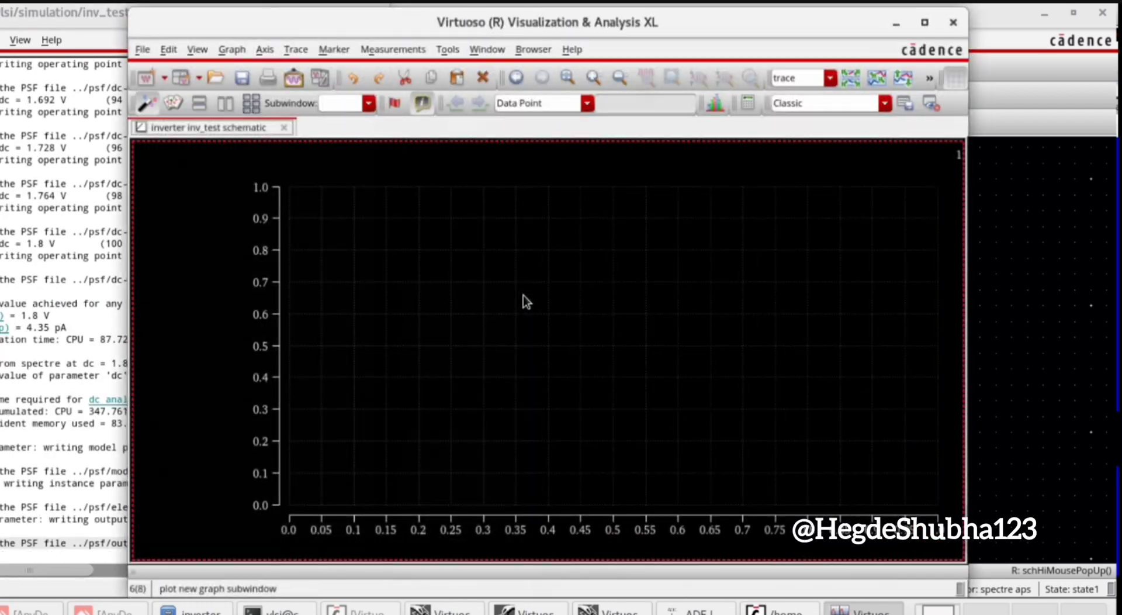
click(526, 301)
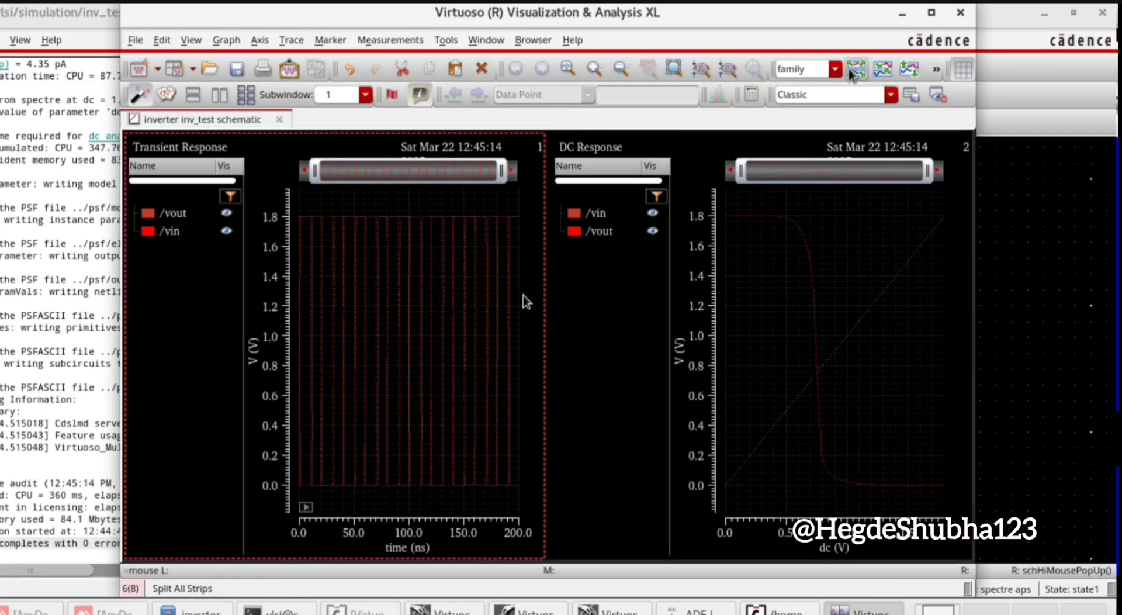
- Split the transient traces into separate strips, zoom the time axis to about 70 ns and widen the transient subwindow
click(853, 70)
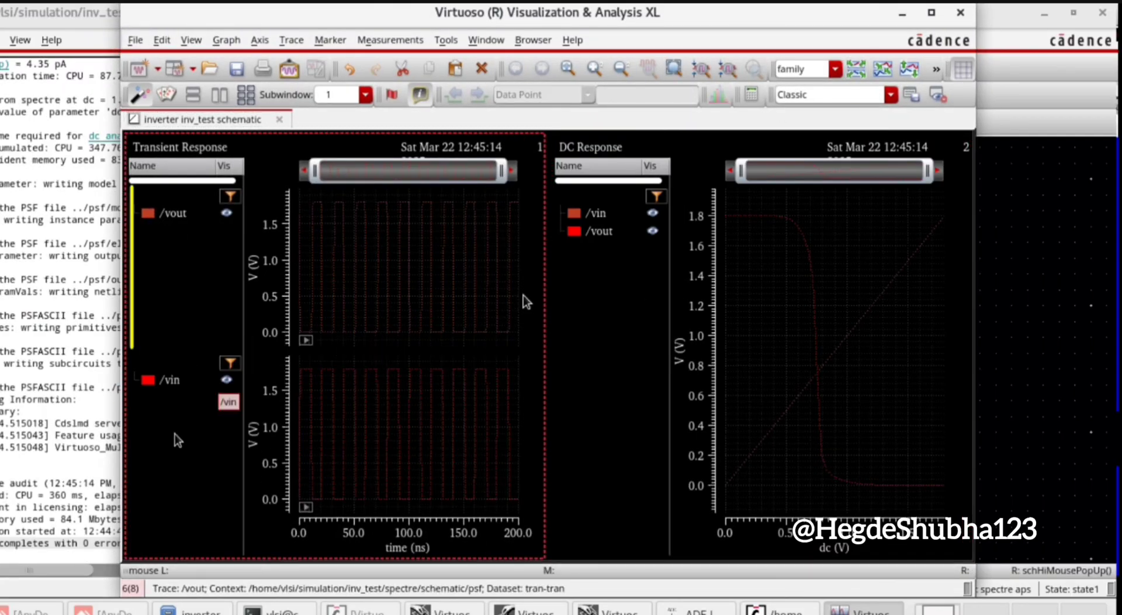
drag(501, 171, 383, 184)
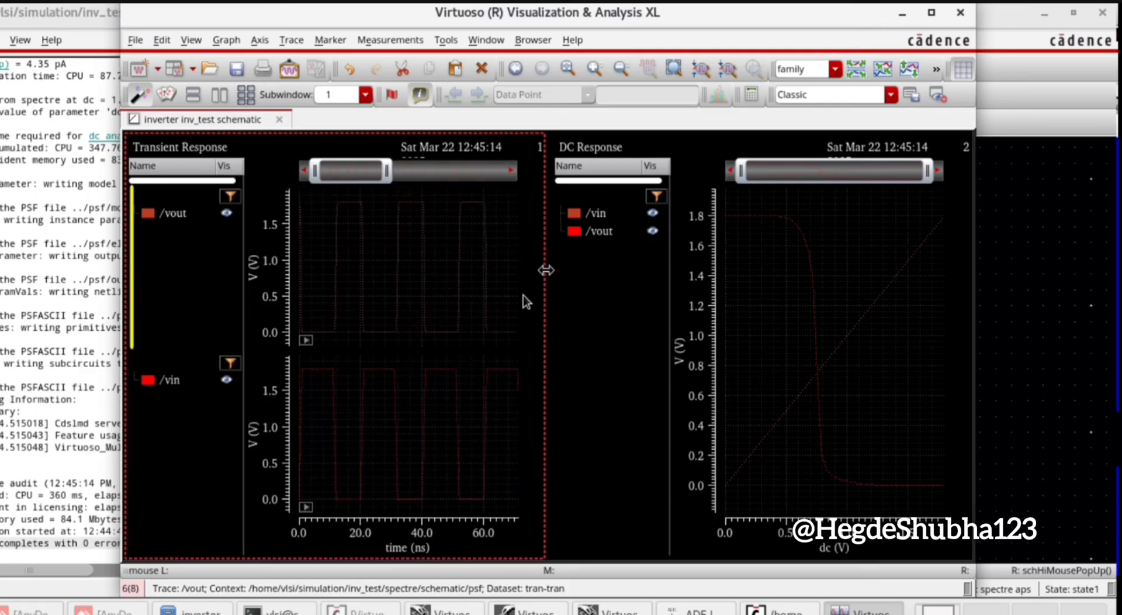
drag(547, 270, 596, 288)
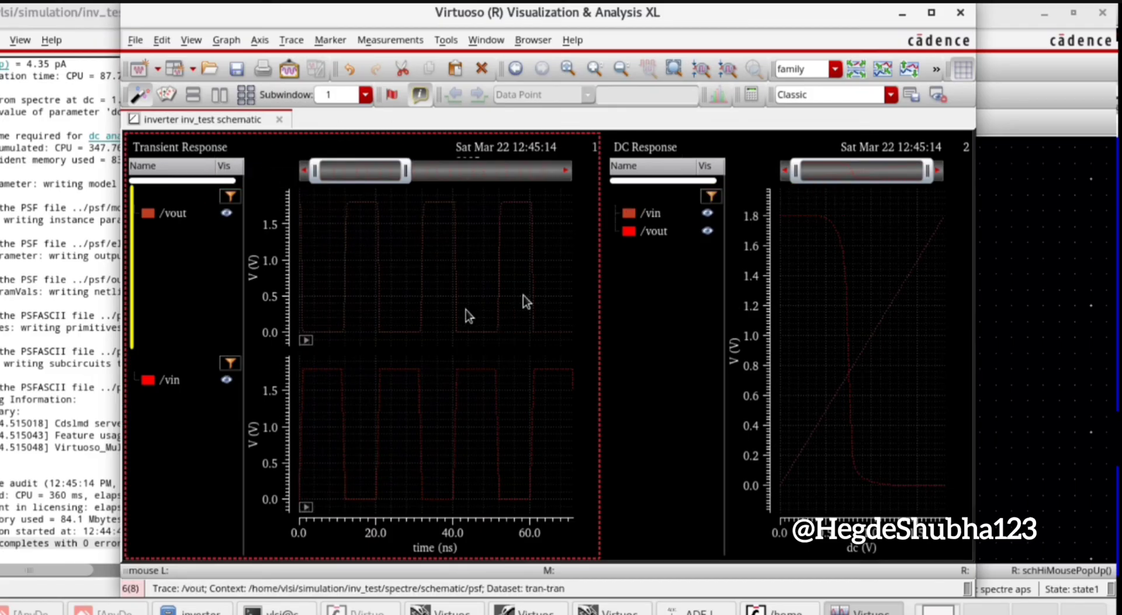
- Color the transient vout trace yellow and the vin trace green, and narrow the time range to about 58 ns
mouse_move(385, 298)
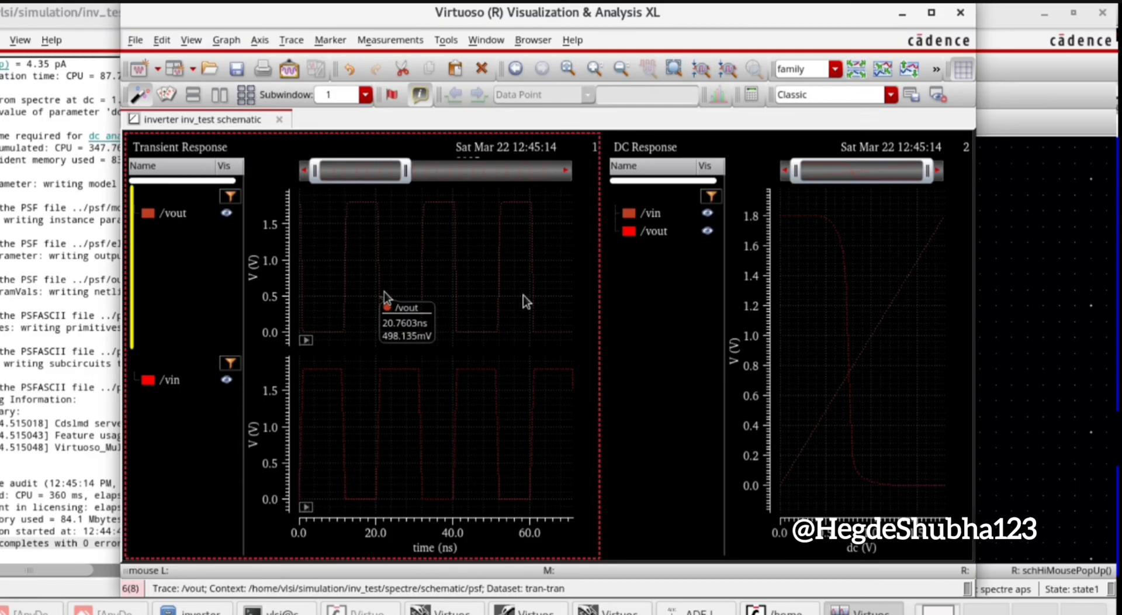
click(211, 479)
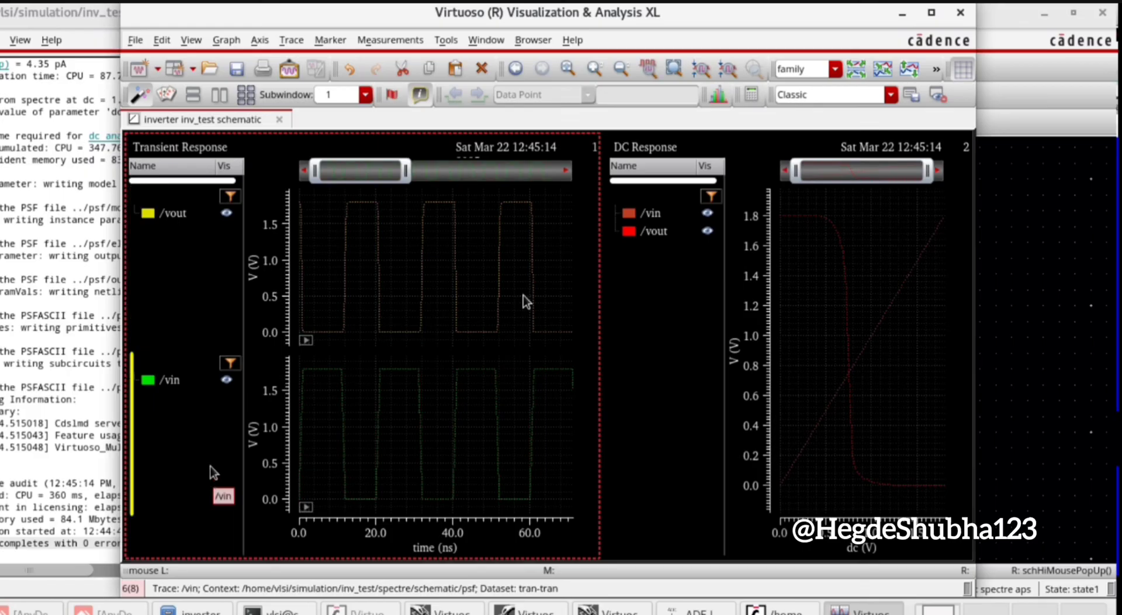
mouse_move(335, 371)
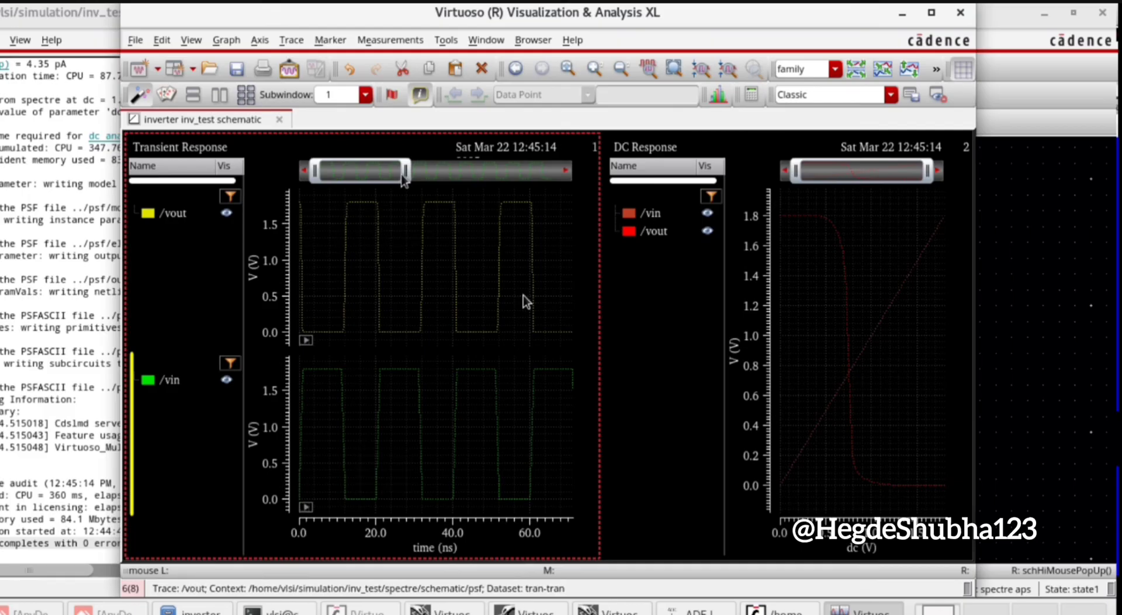
mouse_move(405, 175)
mouse_move(405, 174)
mouse_down()
mouse_move(435, 176)
mouse_move(387, 186)
mouse_up()
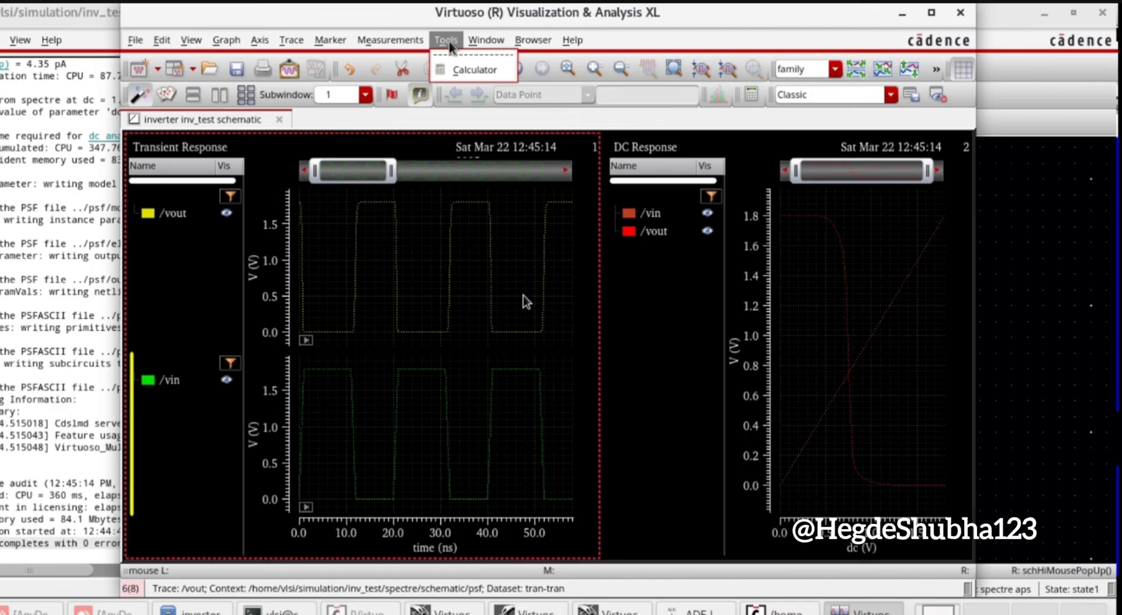
- Open the waveform calculator, enable Wave selection, disable Clip, and open the delay function's form
click(468, 69)
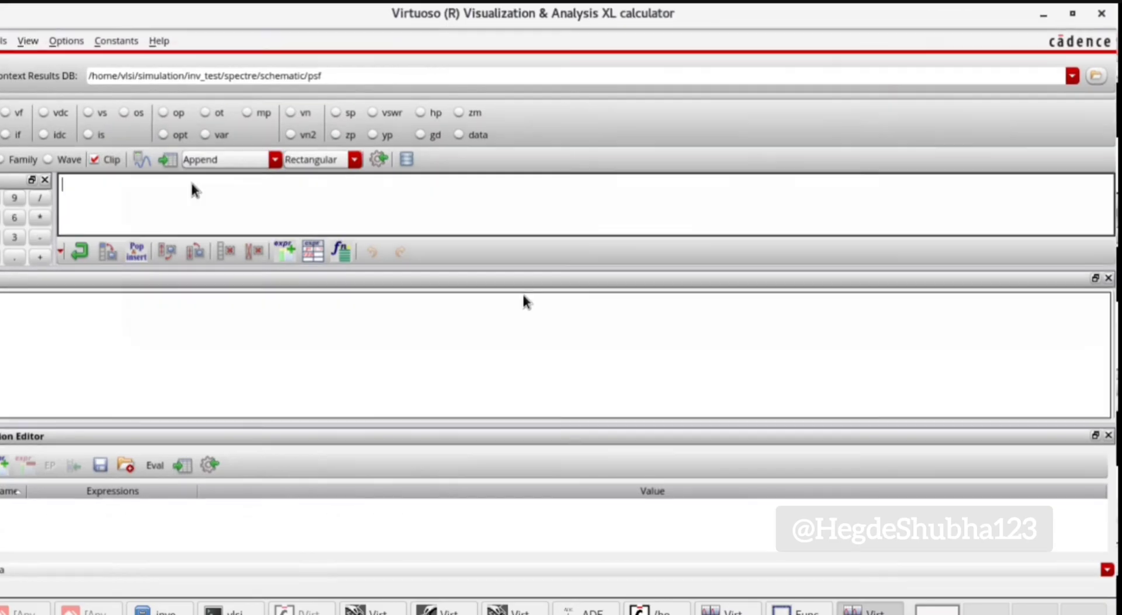
click(48, 159)
click(92, 159)
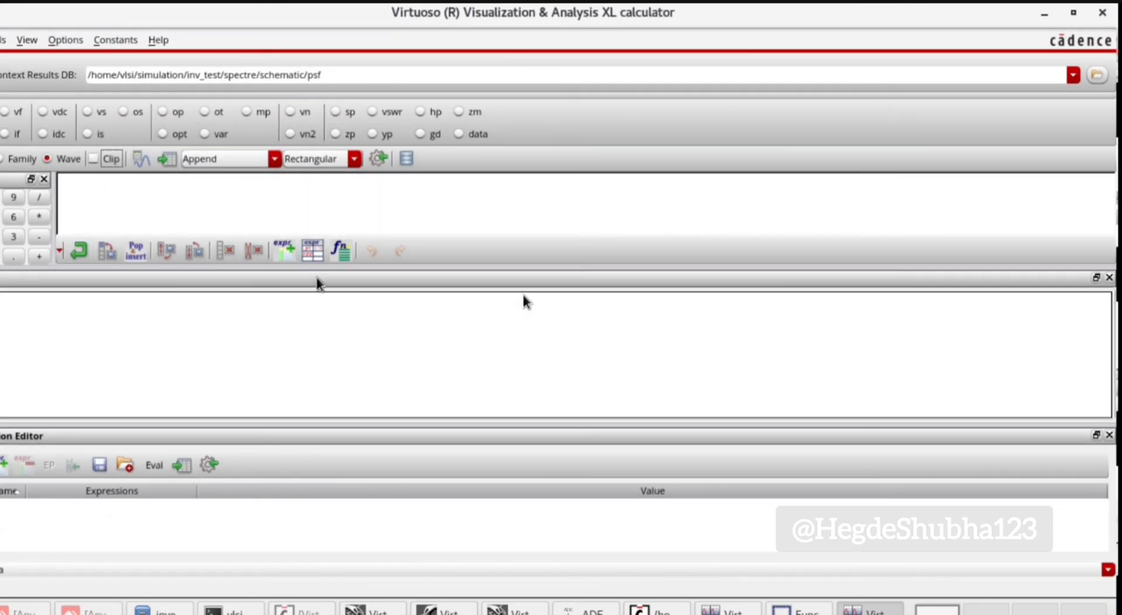
click(342, 248)
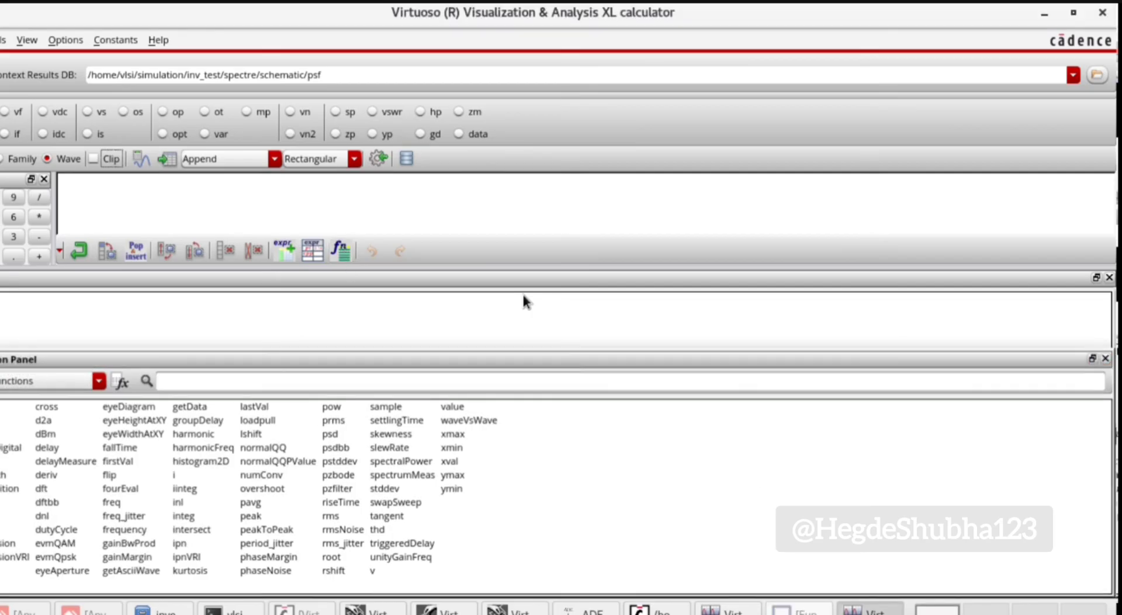
click(799, 610)
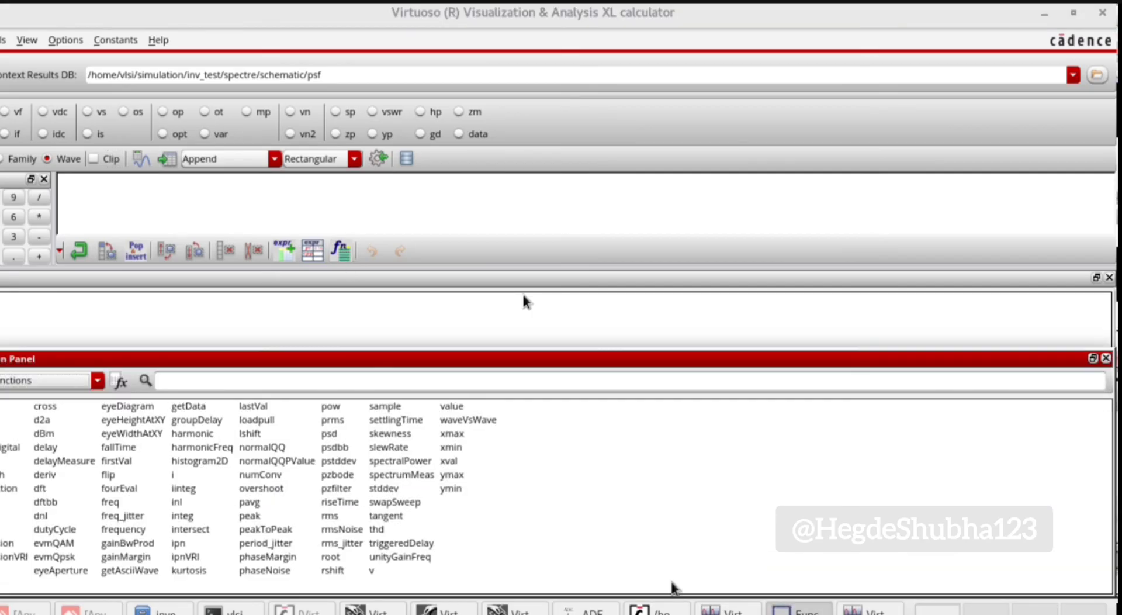
click(46, 448)
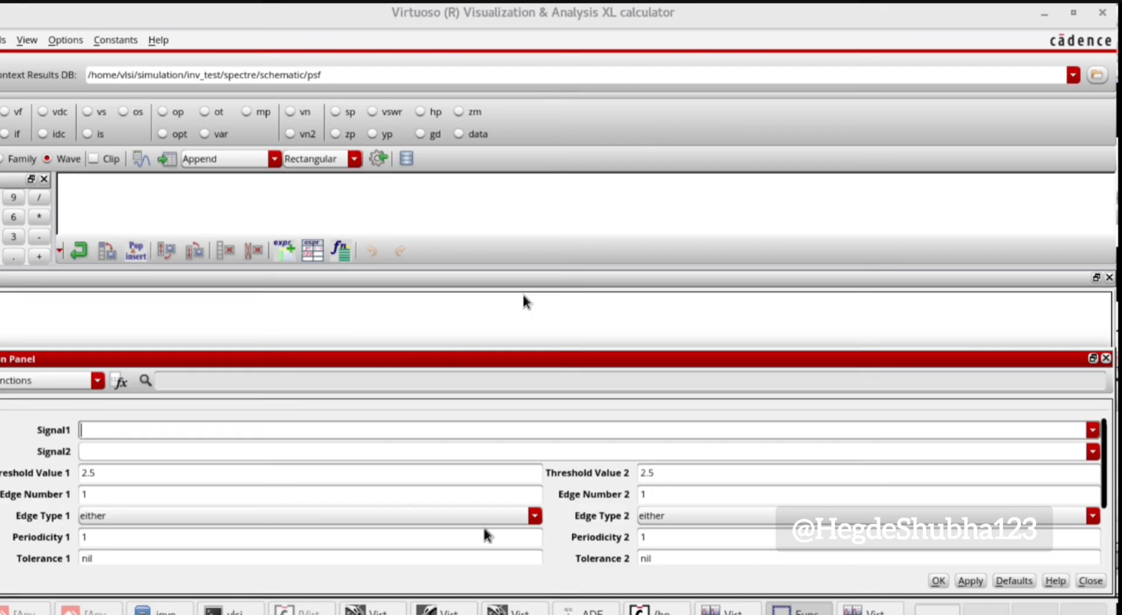
- Get the transient vin trace's expression from the plot and move it into Signal1 of the delay function
click(741, 611)
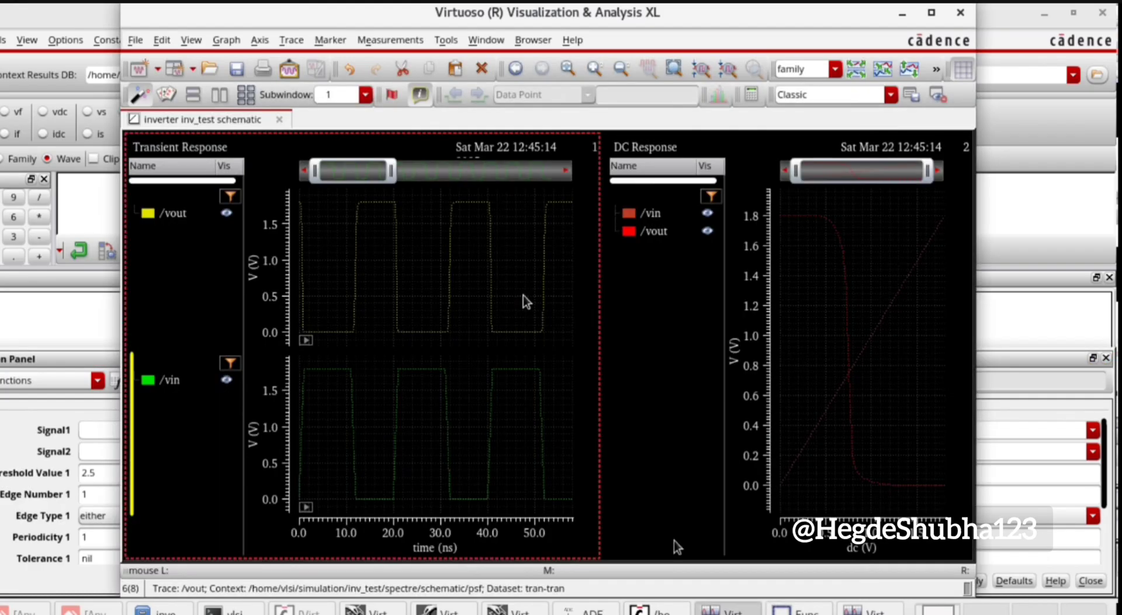
click(168, 384)
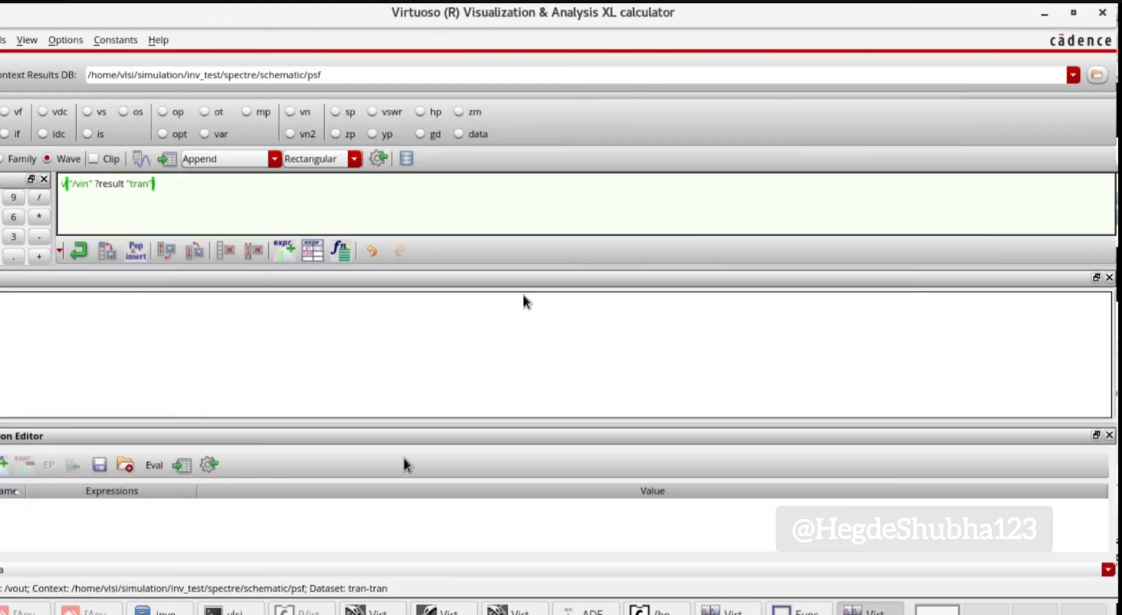
drag(168, 187, 31, 183)
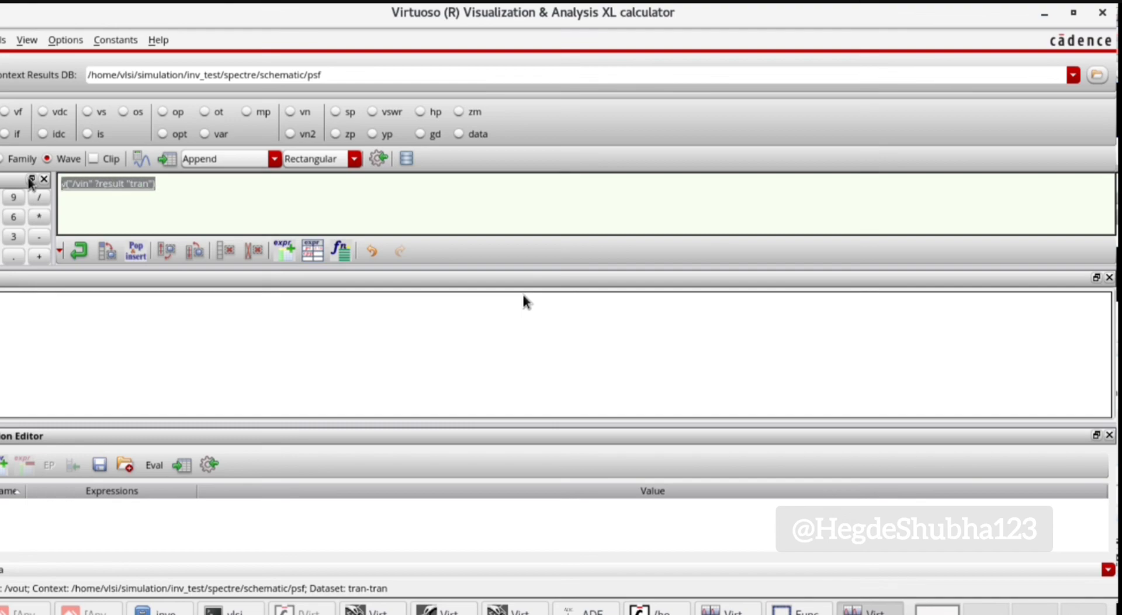
key(ctrl+x)
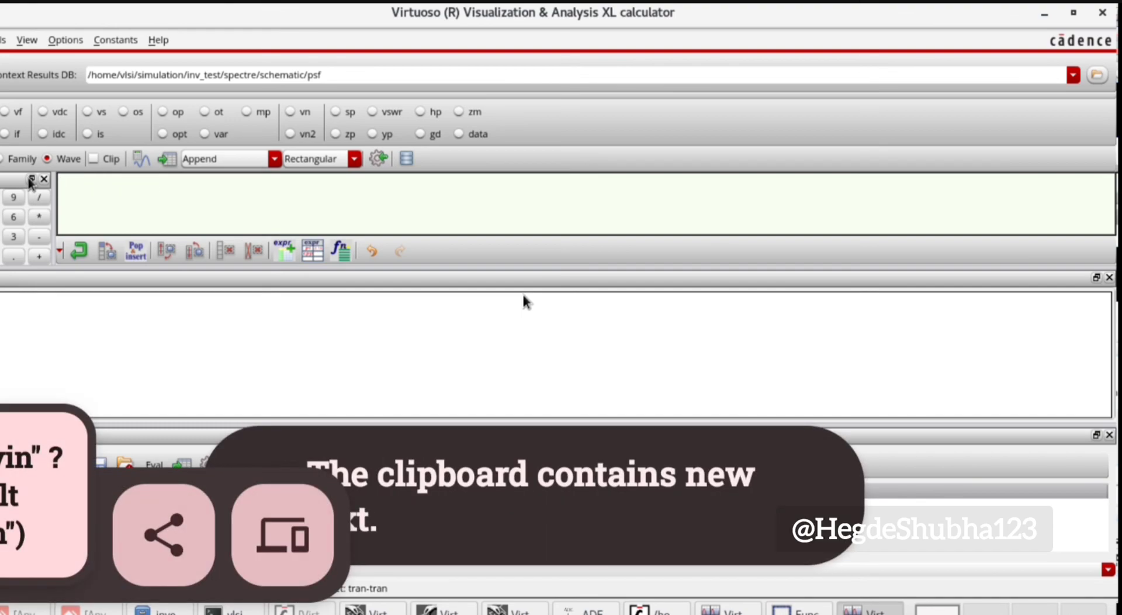
click(800, 611)
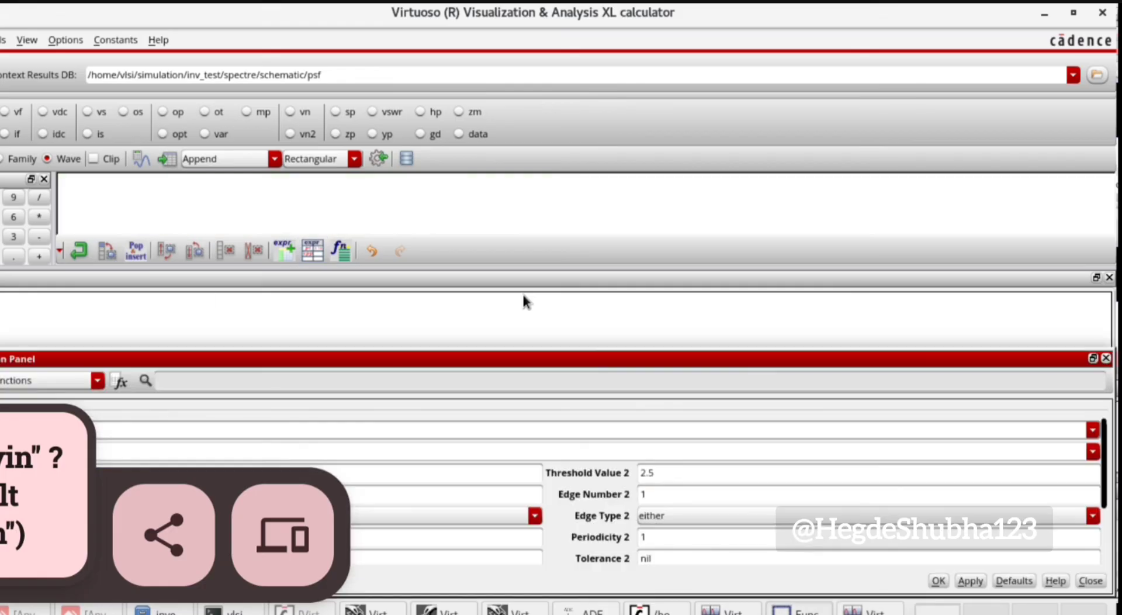
right_click(98, 427)
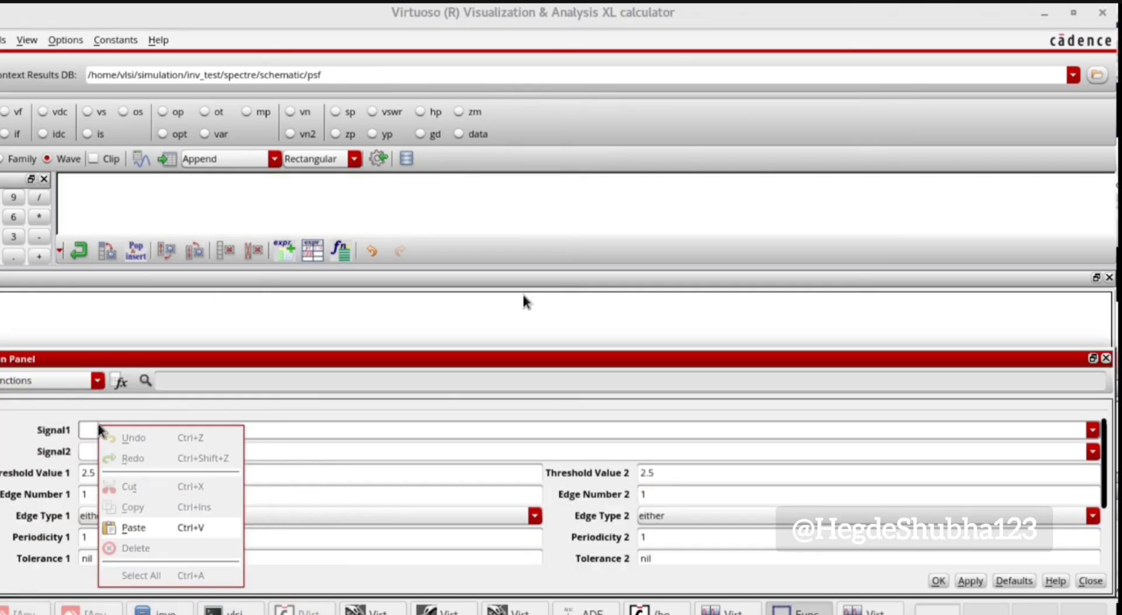
click(128, 525)
- Get the transient vout trace's expression from the plot and move it into Signal2 of the delay function
click(115, 455)
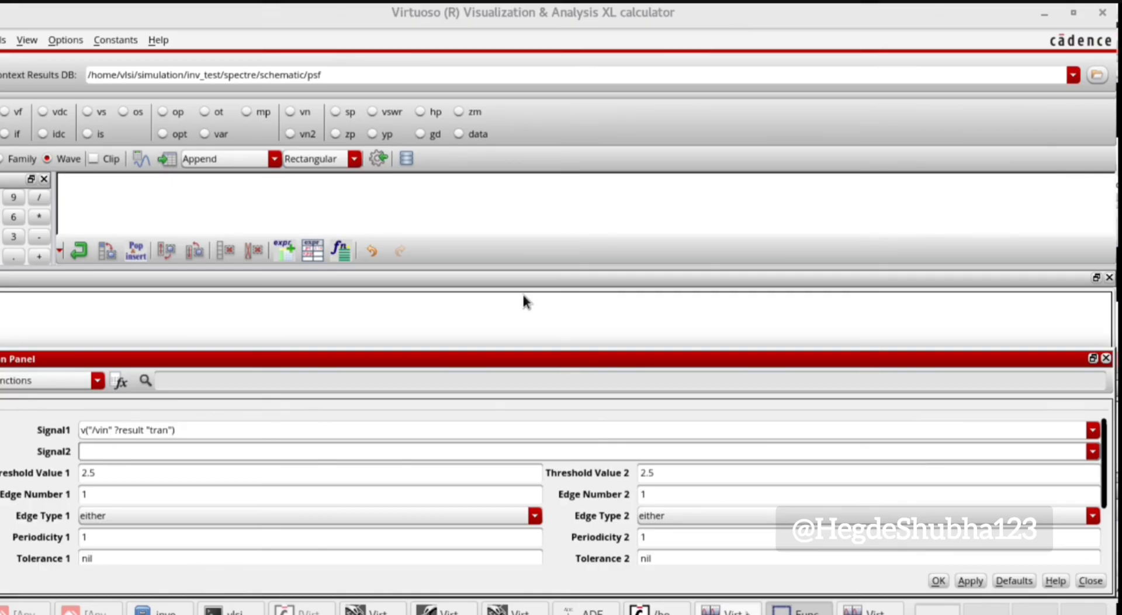
click(745, 611)
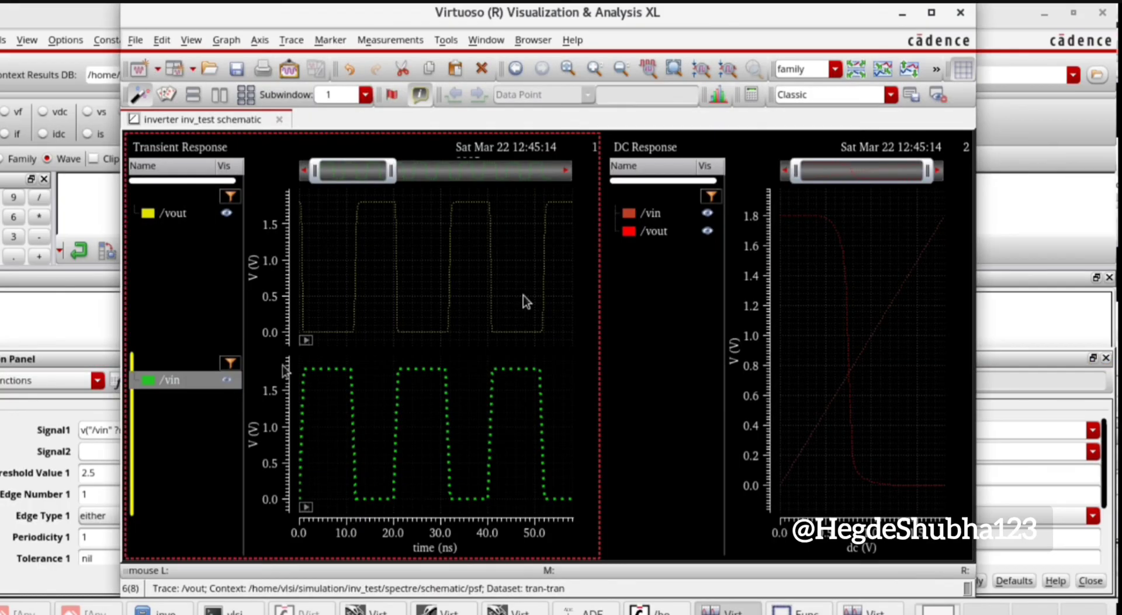
click(360, 203)
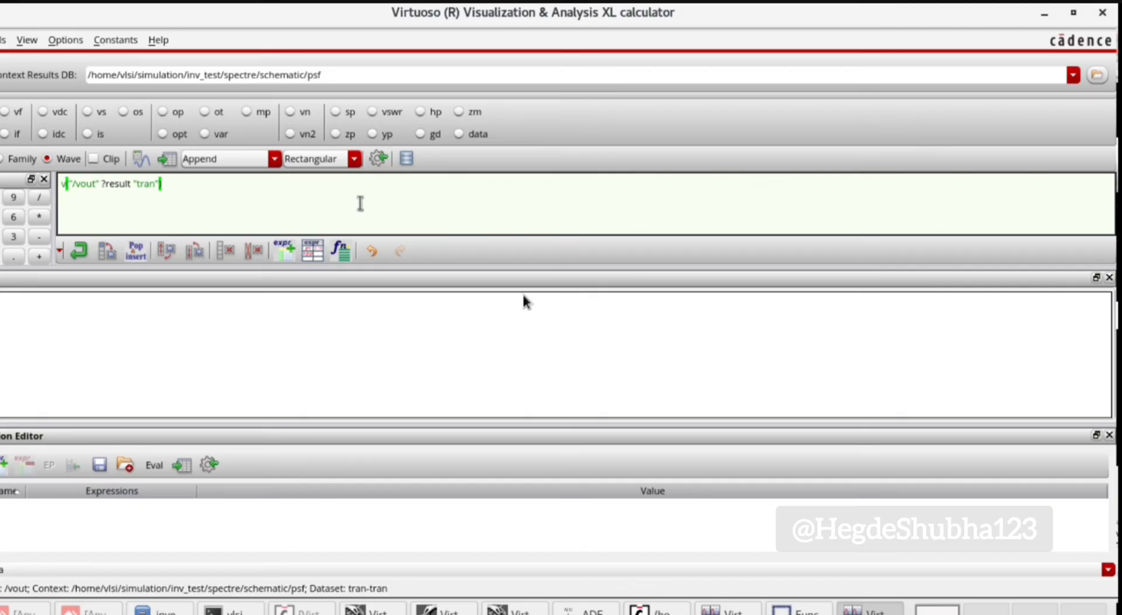
triple_click(181, 184)
key(ctrl+x)
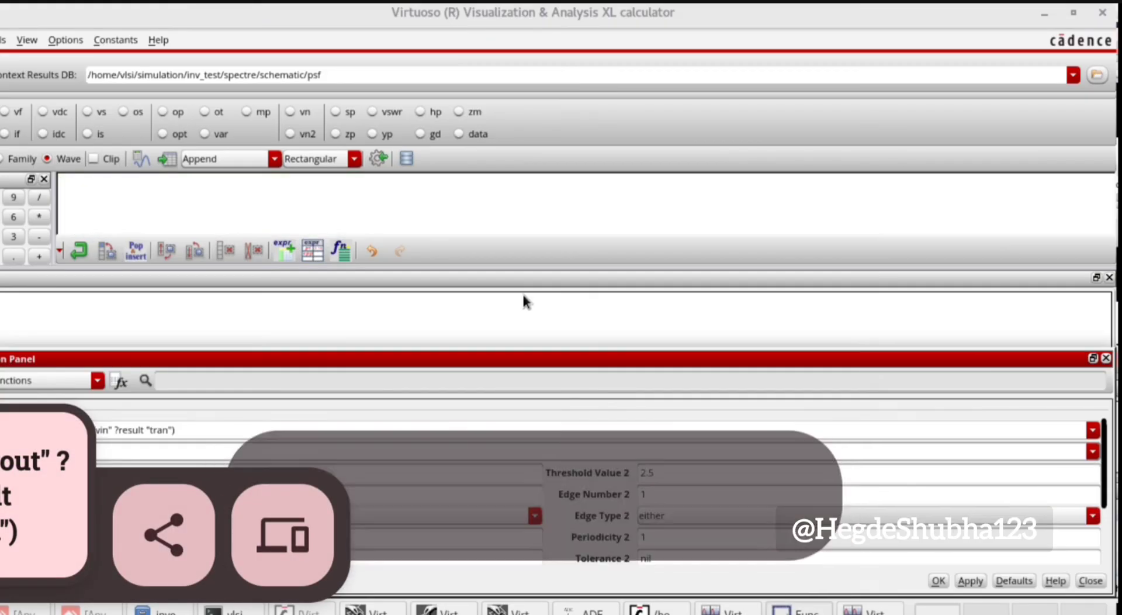
right_click(156, 291)
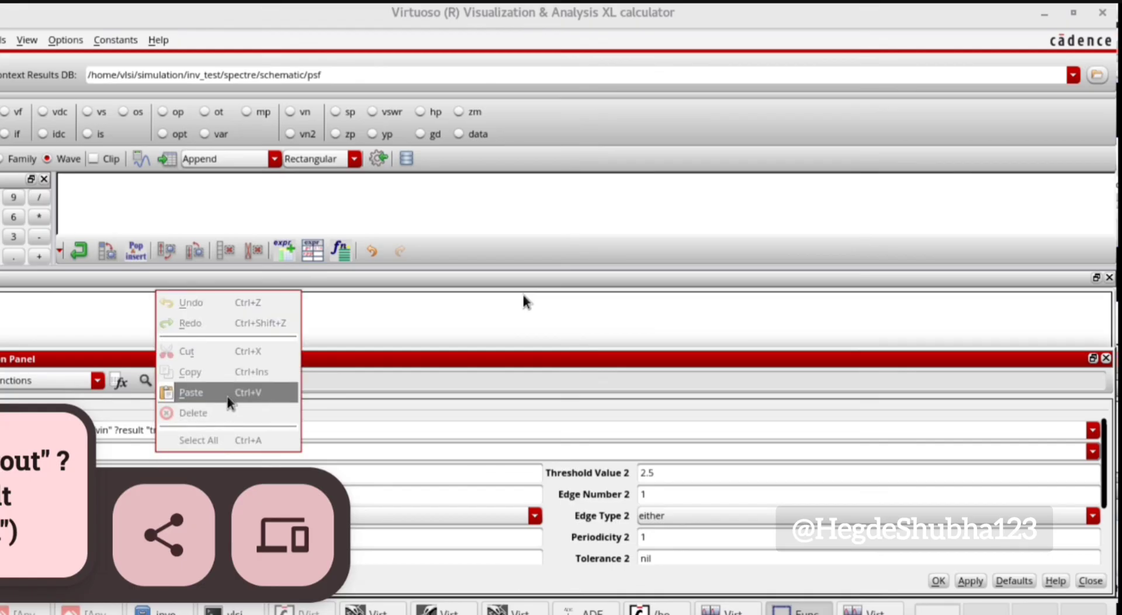
click(227, 395)
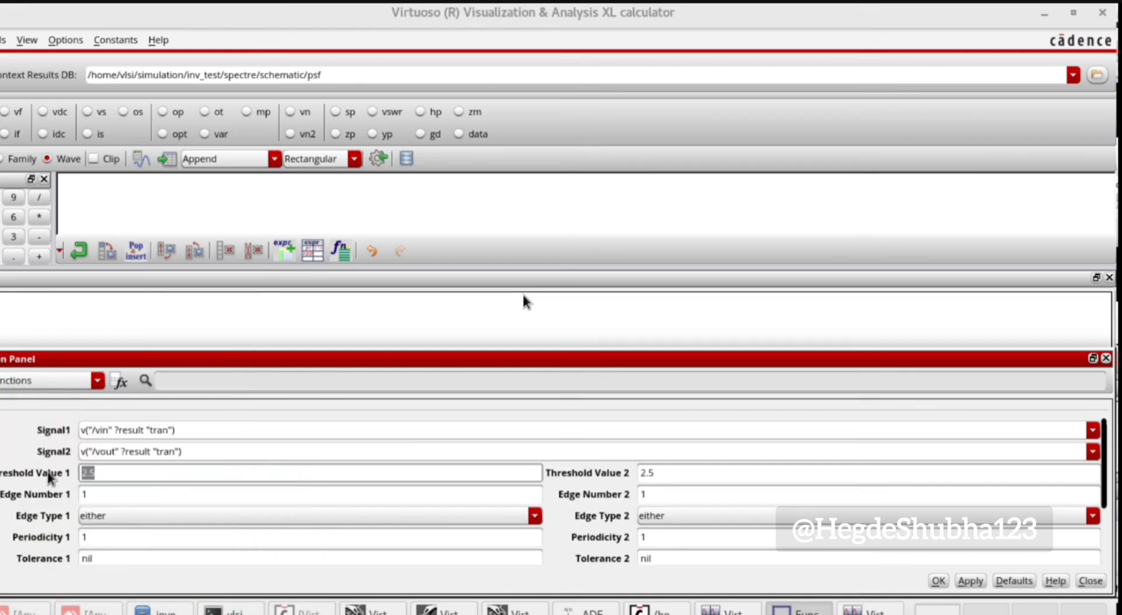
- Set both Threshold Value 1 and Threshold Value 2 of the delay function to .9
key(BackSpace)
text(.9)
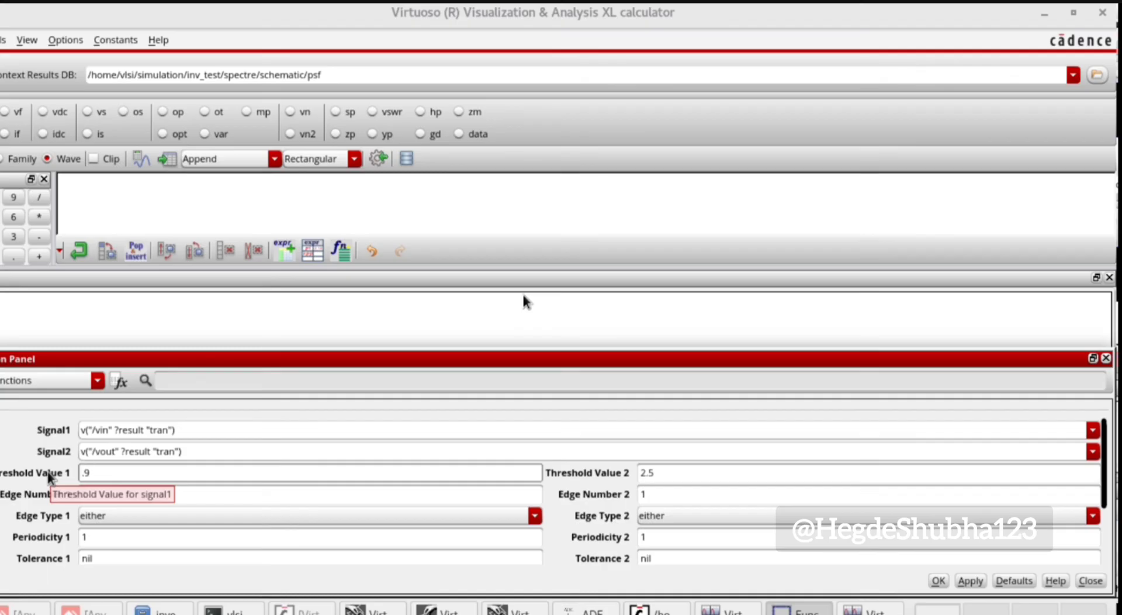
drag(678, 472, 598, 482)
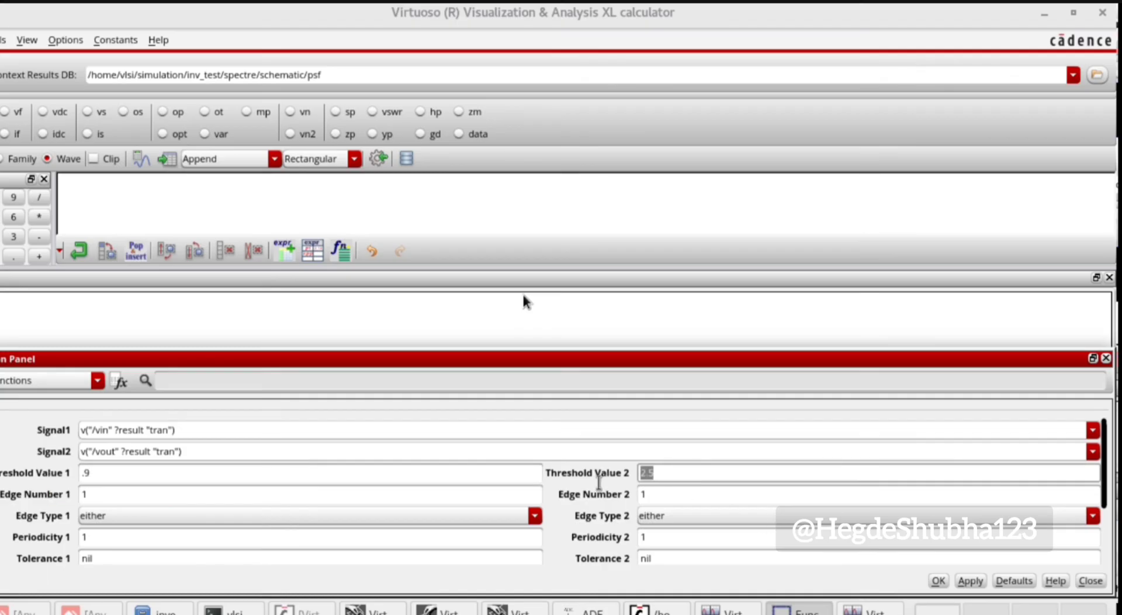
text(.9)
- Set Edge Type 1 to rising and Edge Type 2 to falling, then build and evaluate the delay expression
click(156, 512)
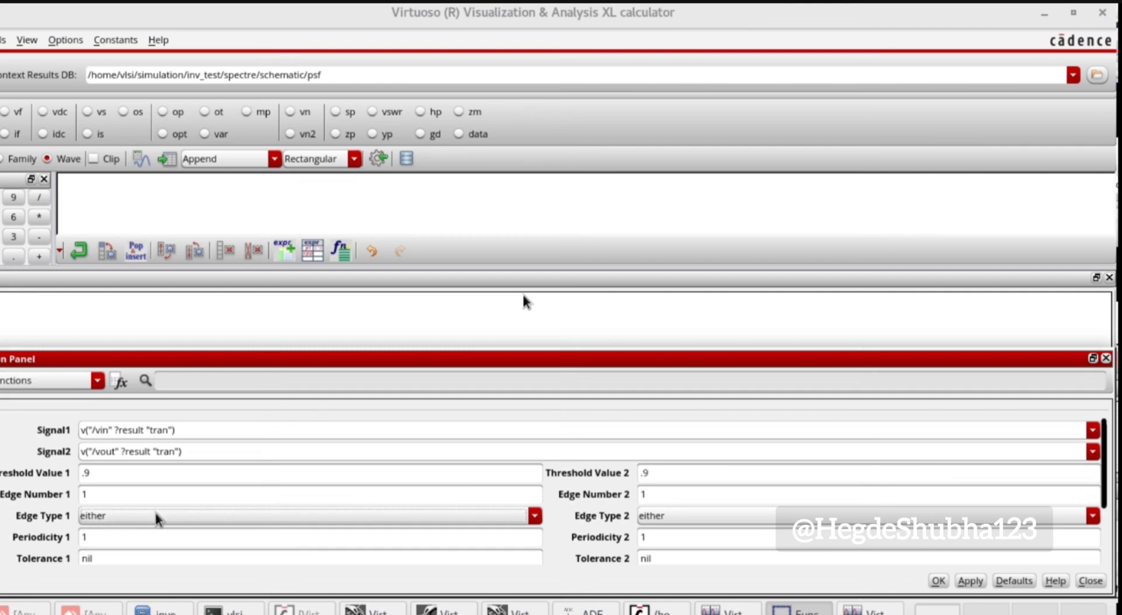
click(156, 530)
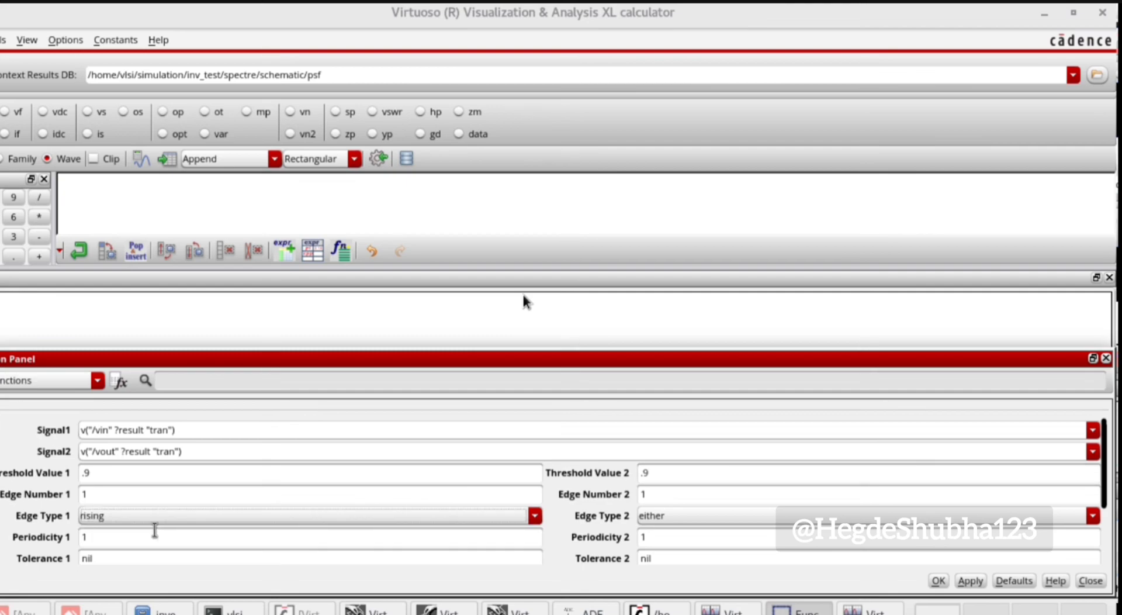
click(726, 517)
click(700, 555)
click(724, 520)
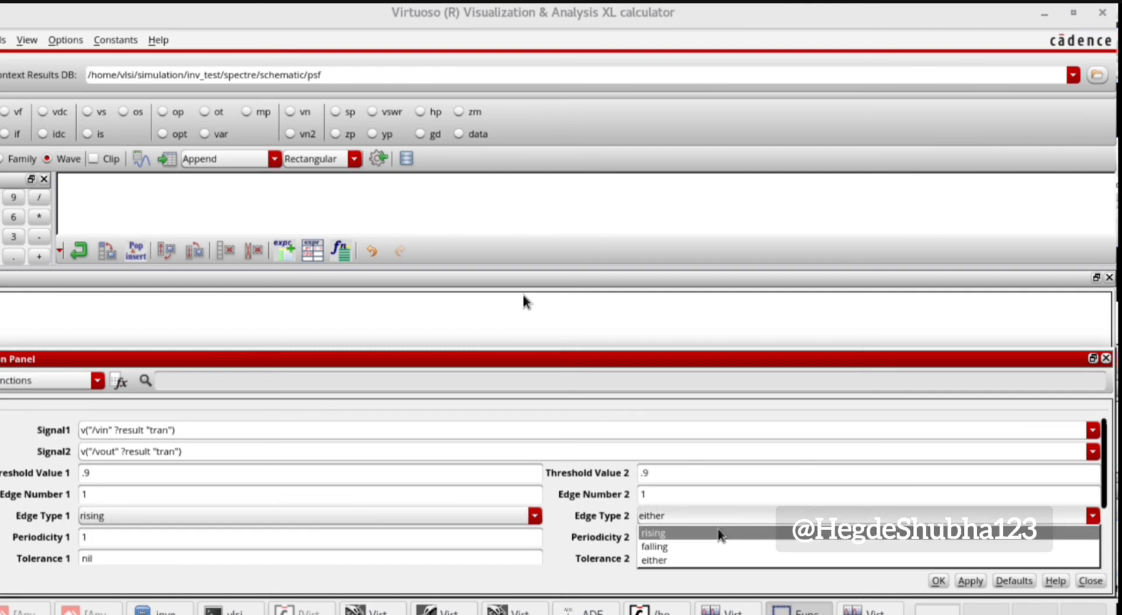
click(700, 545)
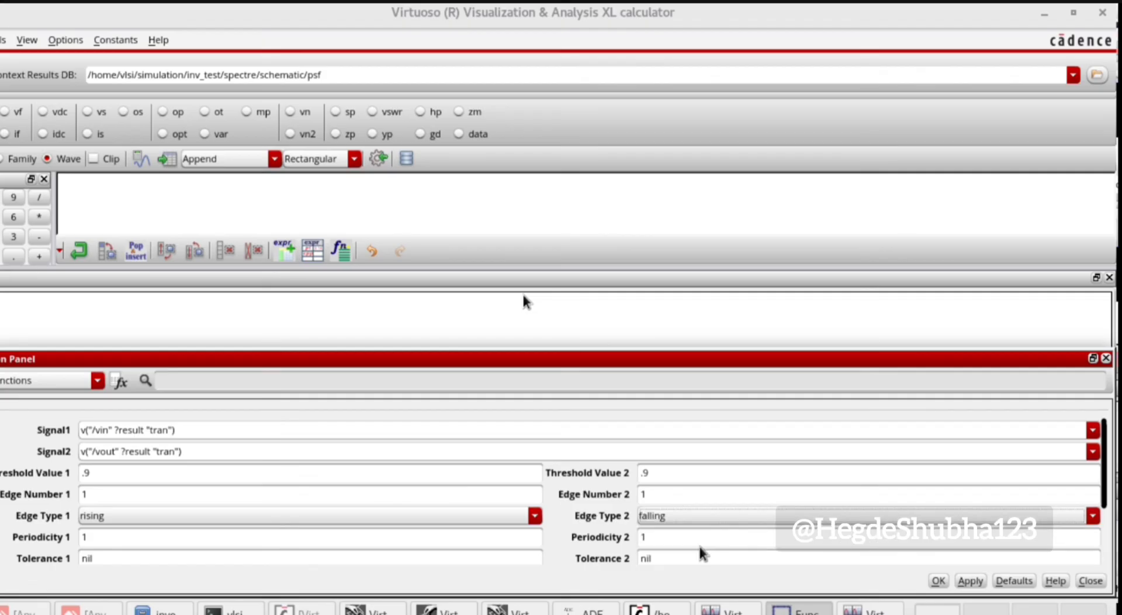
click(935, 581)
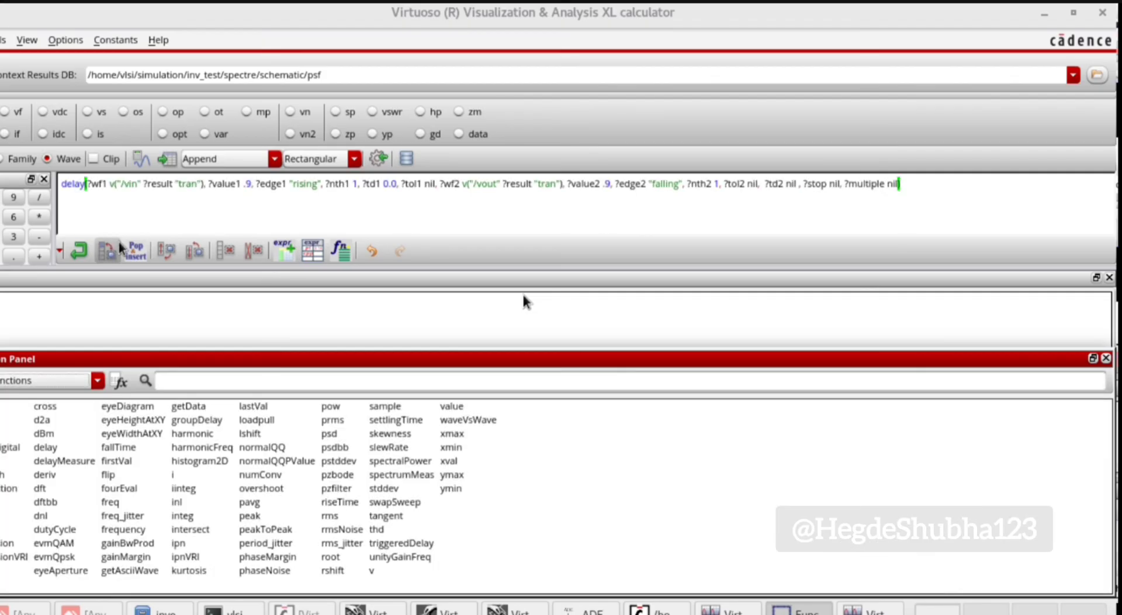
click(140, 159)
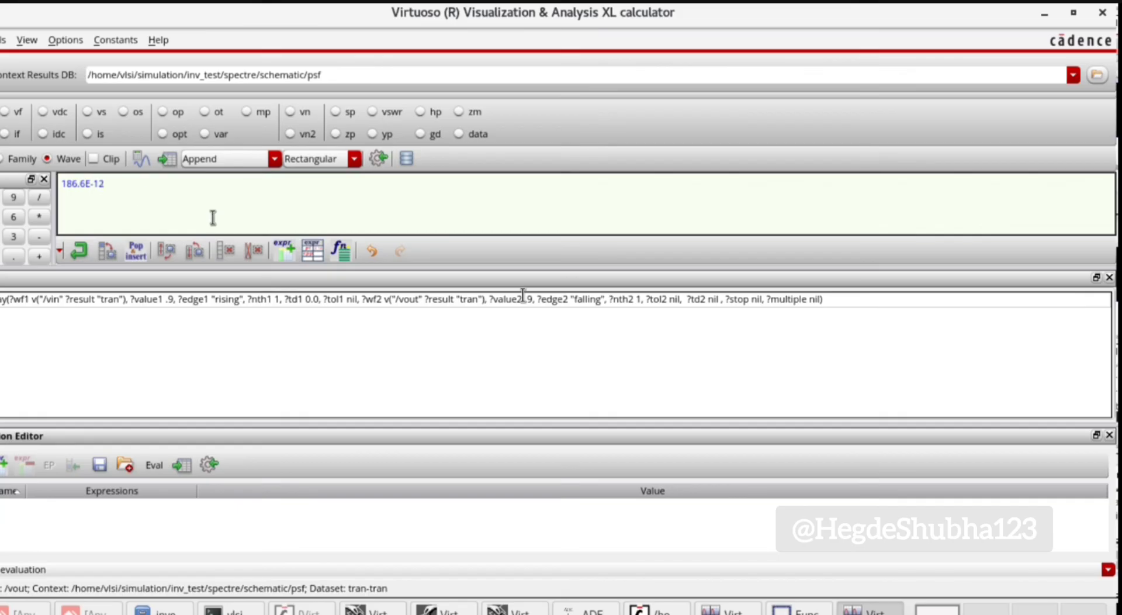
- Reopen the delay function's form and set Signal1 to the transient vin expression and Signal2 to the transient vout expression
click(341, 251)
click(54, 444)
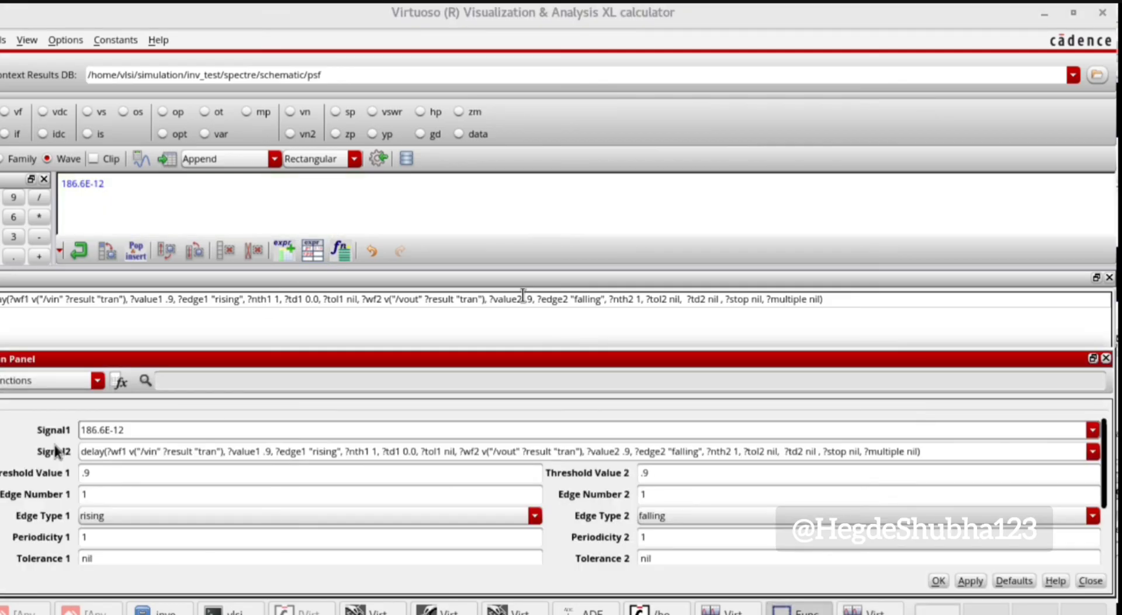
click(1092, 430)
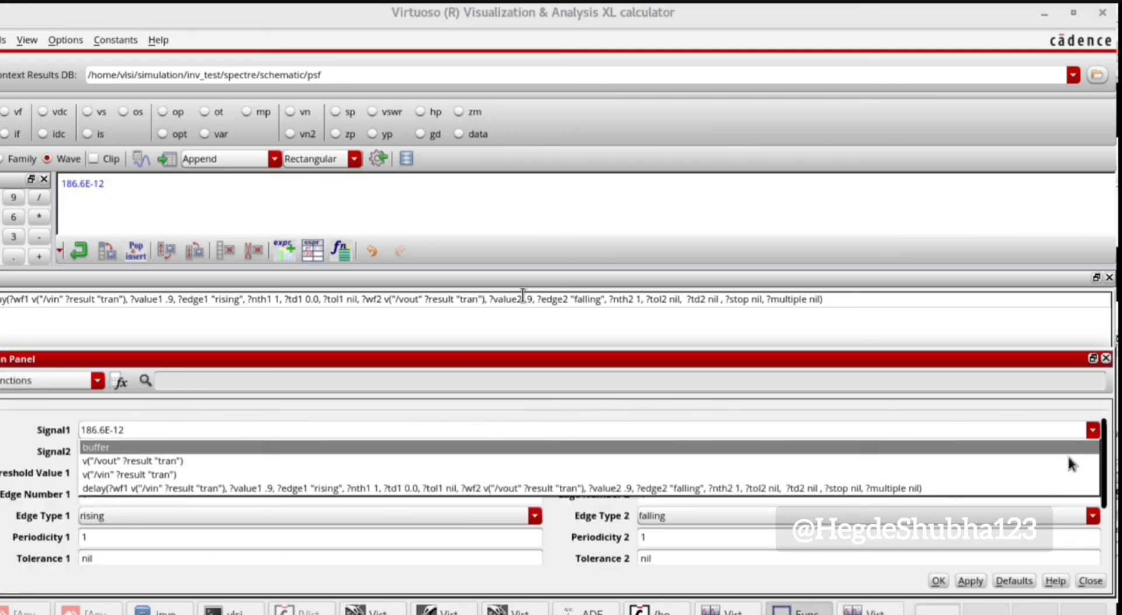
click(406, 470)
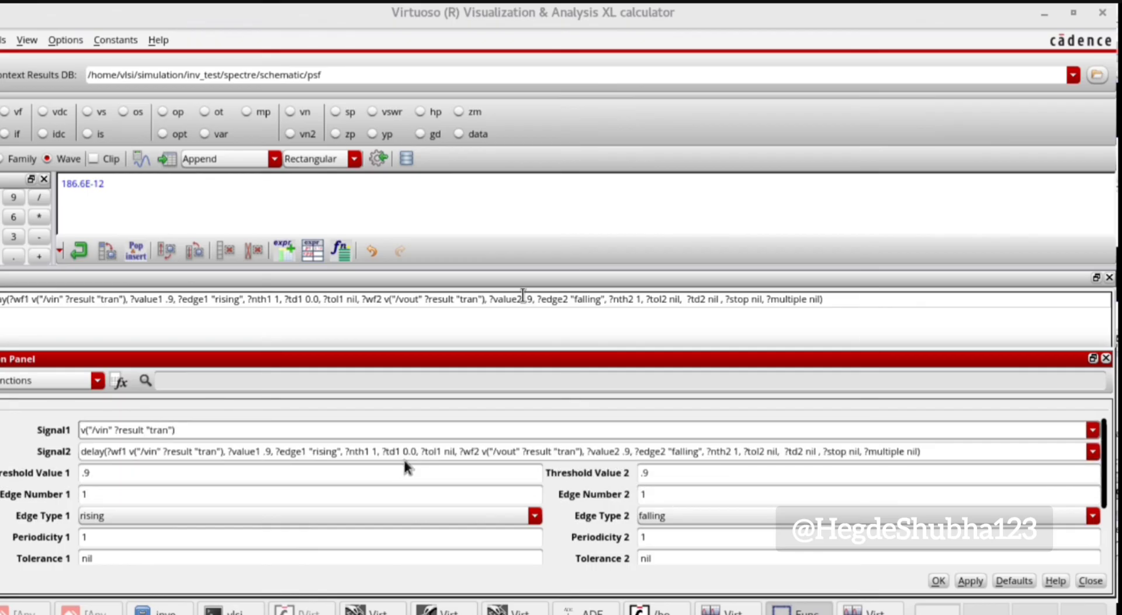
click(1092, 453)
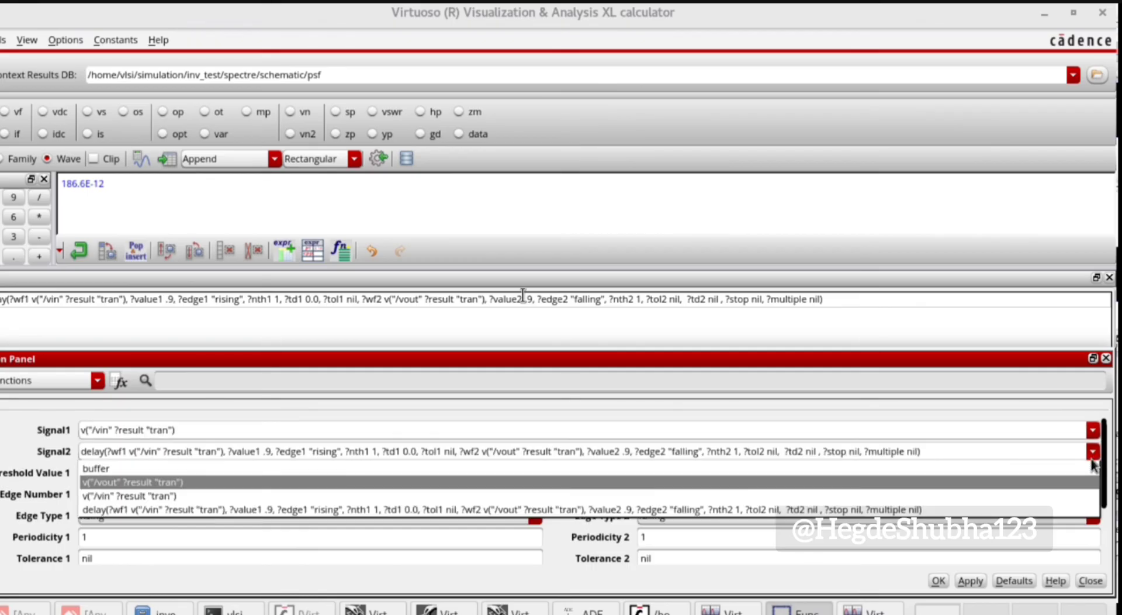
click(304, 481)
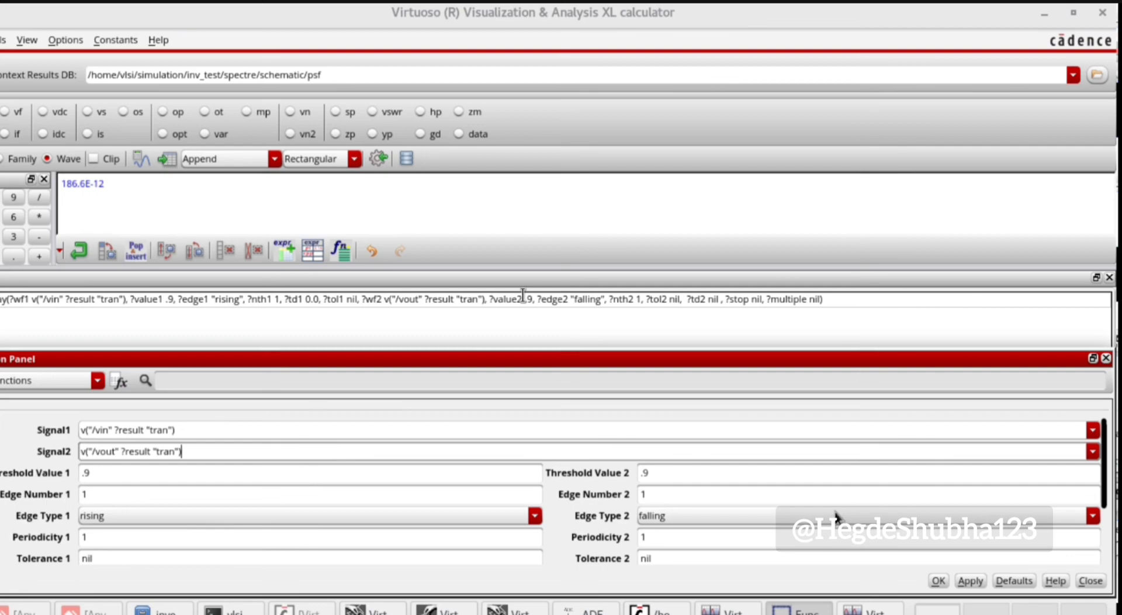
- Set Edge Type 1 to falling and Edge Type 2 to rising, then build and evaluate the delay expression
click(535, 516)
click(515, 546)
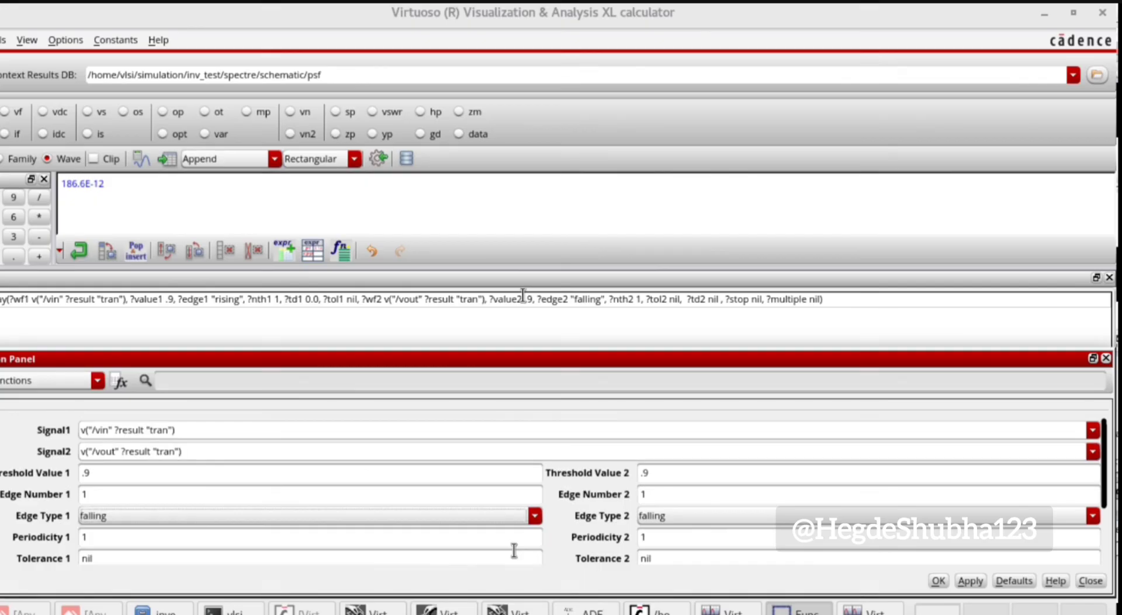
click(770, 519)
click(758, 530)
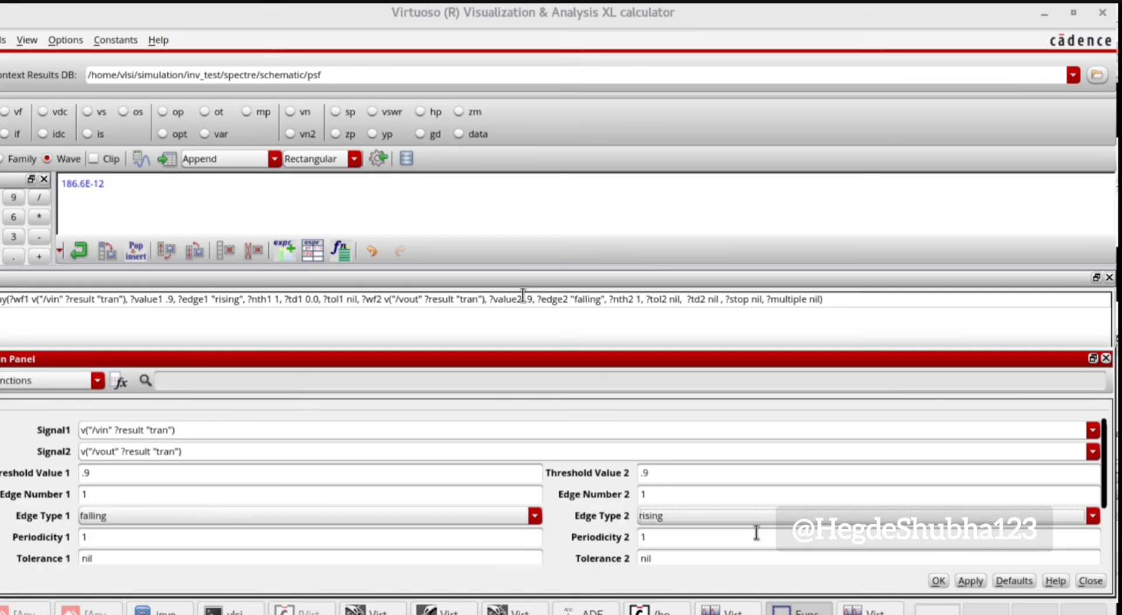
click(938, 580)
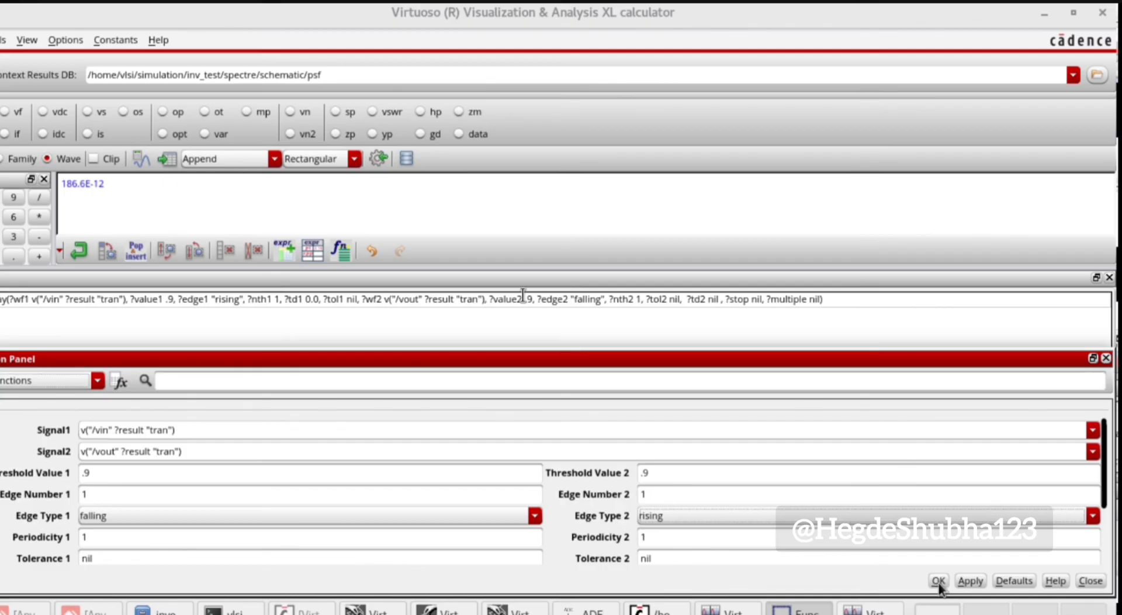
click(139, 157)
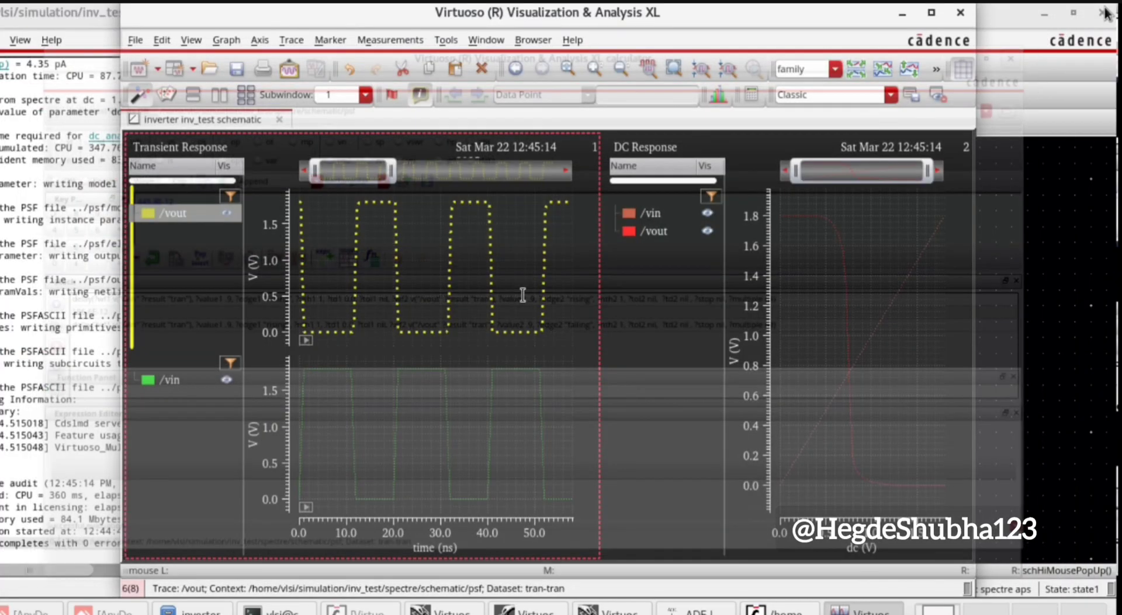
- Close the waveform, simulation log, ADE L and inv symbol windows without saving the ADE L state, and minimize the inv_test schematic
click(960, 13)
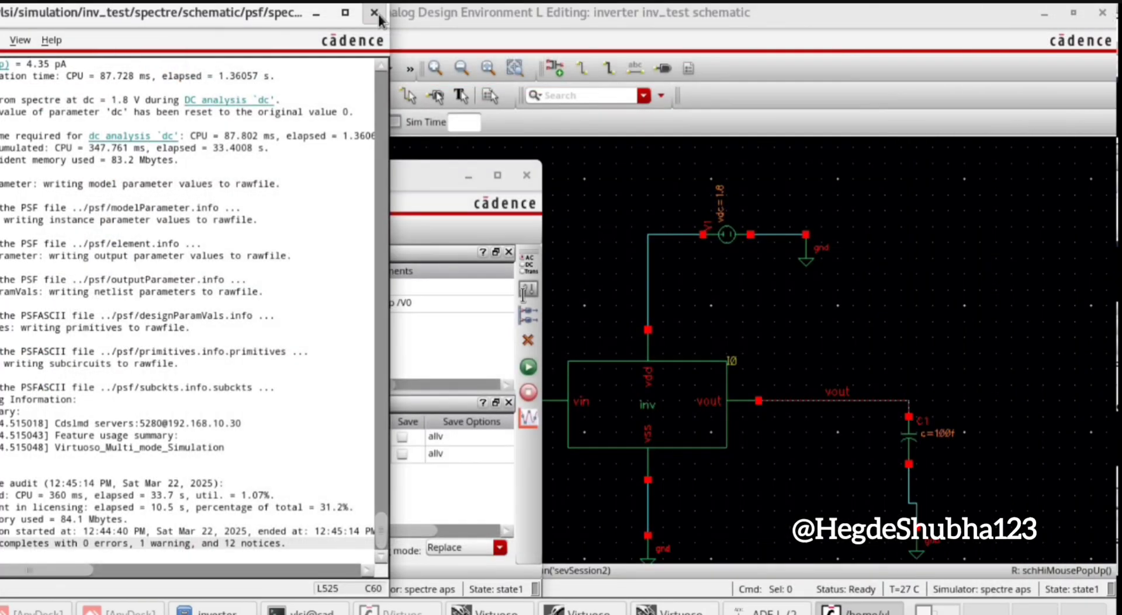
click(374, 12)
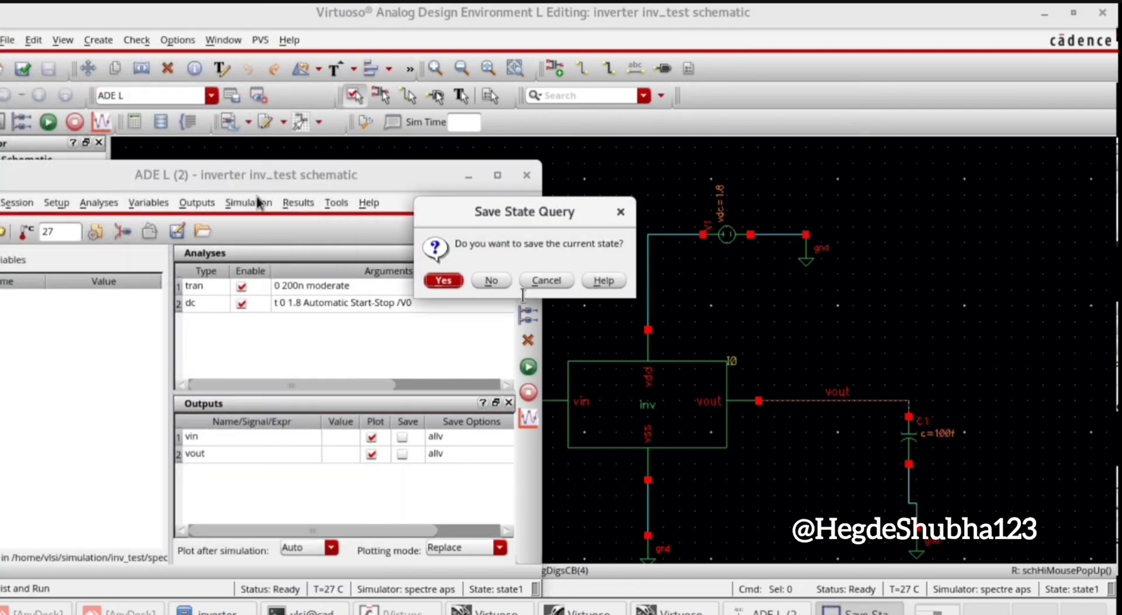
click(490, 280)
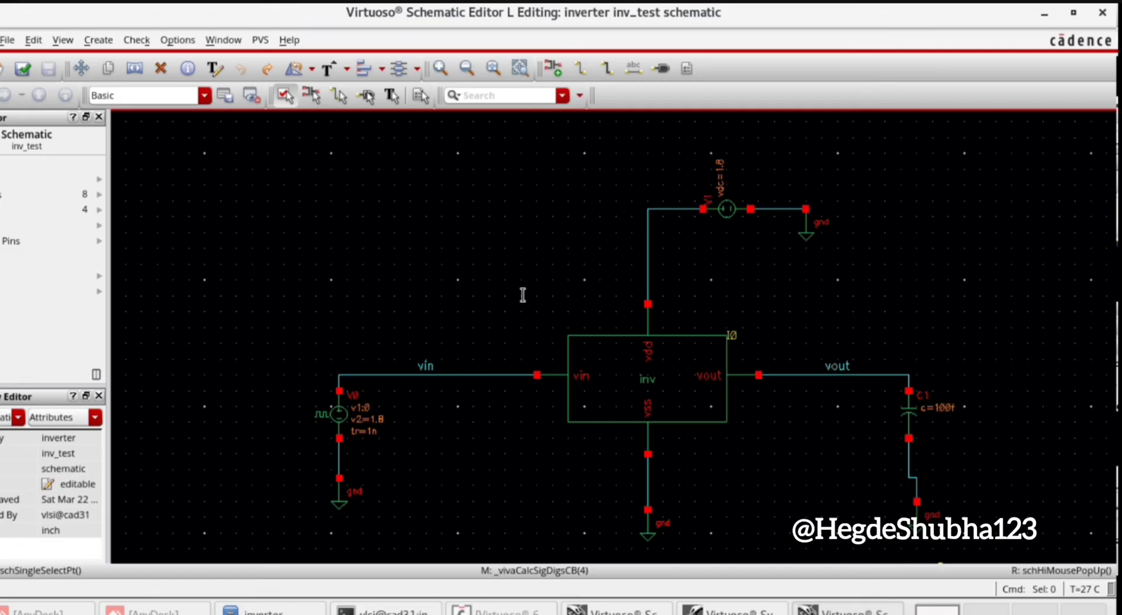
click(847, 610)
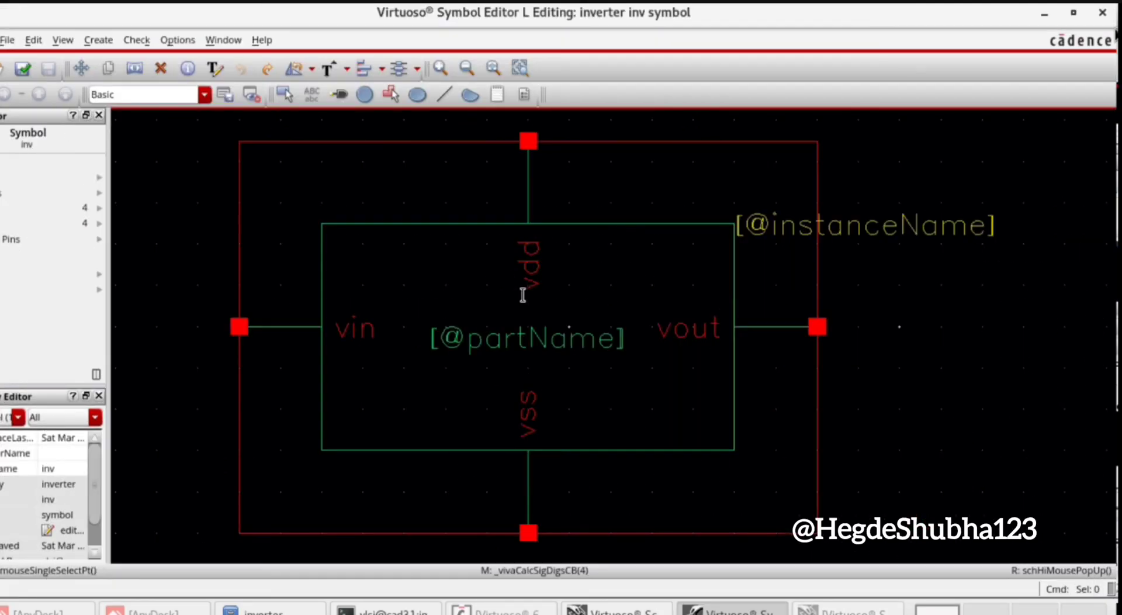
click(1103, 12)
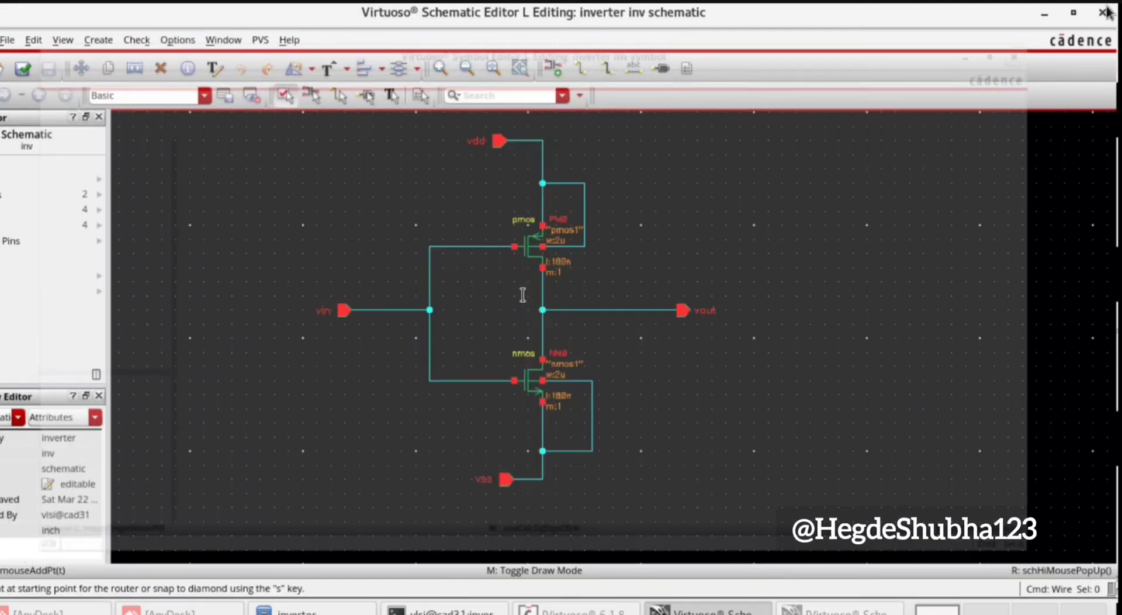